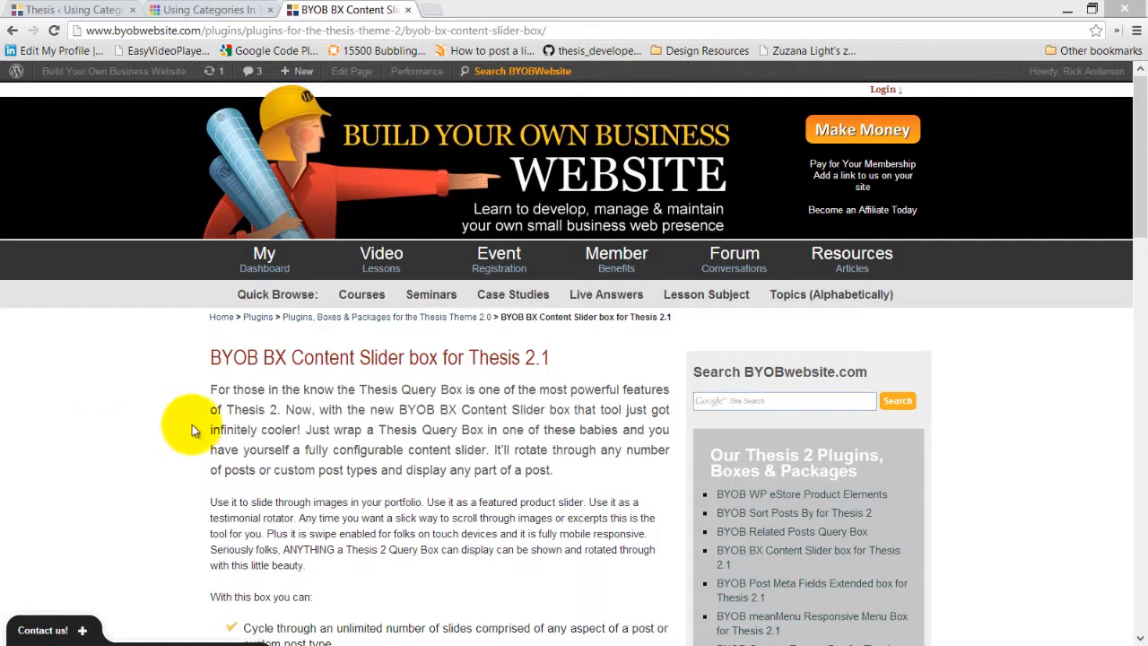
Download the BYOB BX Content Slider box for Thesis 2.1 from its plugin page.
{"action": "scroll", "coordinate": [377, 435], "scroll_direction": "down", "scroll_amount": 4}
{"action": "scroll", "coordinate": [377, 435], "scroll_direction": "down", "scroll_amount": 4}
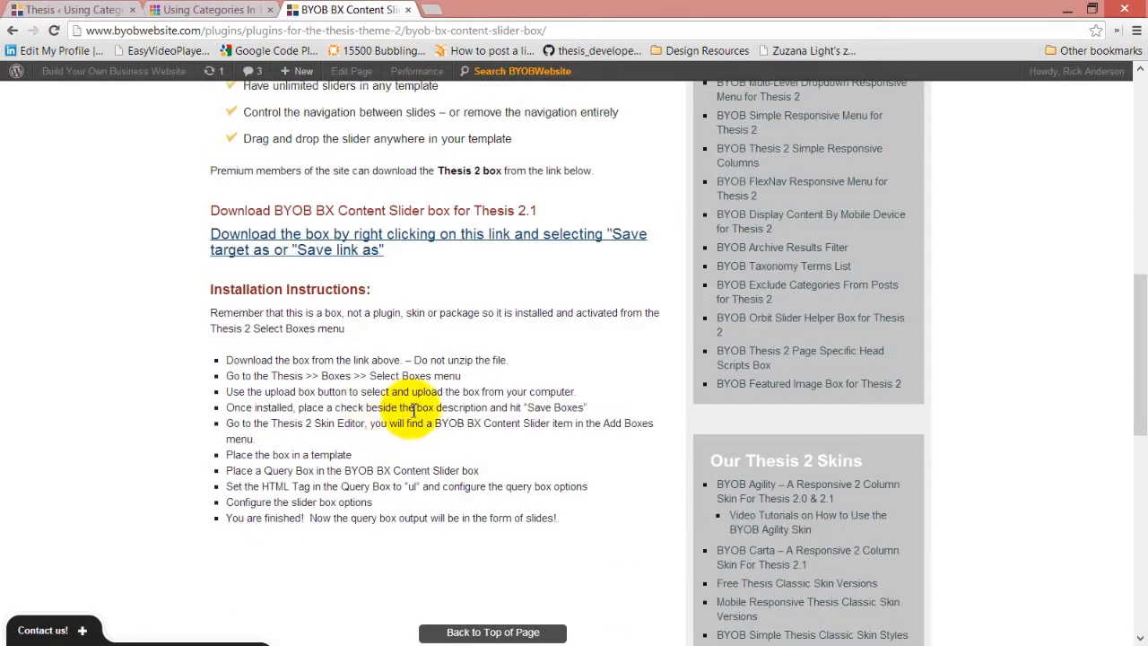
{"action": "left_click", "coordinate": [353, 256]}
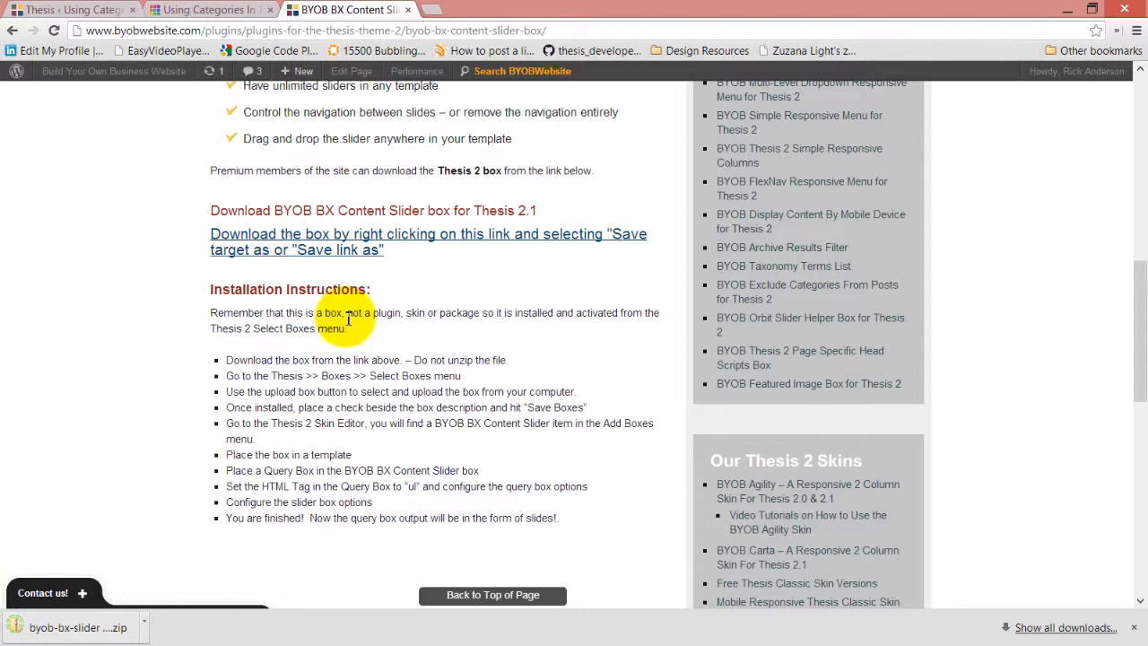
Switch to the Thesis admin page of the categories site and open the box upload dialog under Manage Boxes.
{"action": "left_click", "coordinate": [198, 7]}
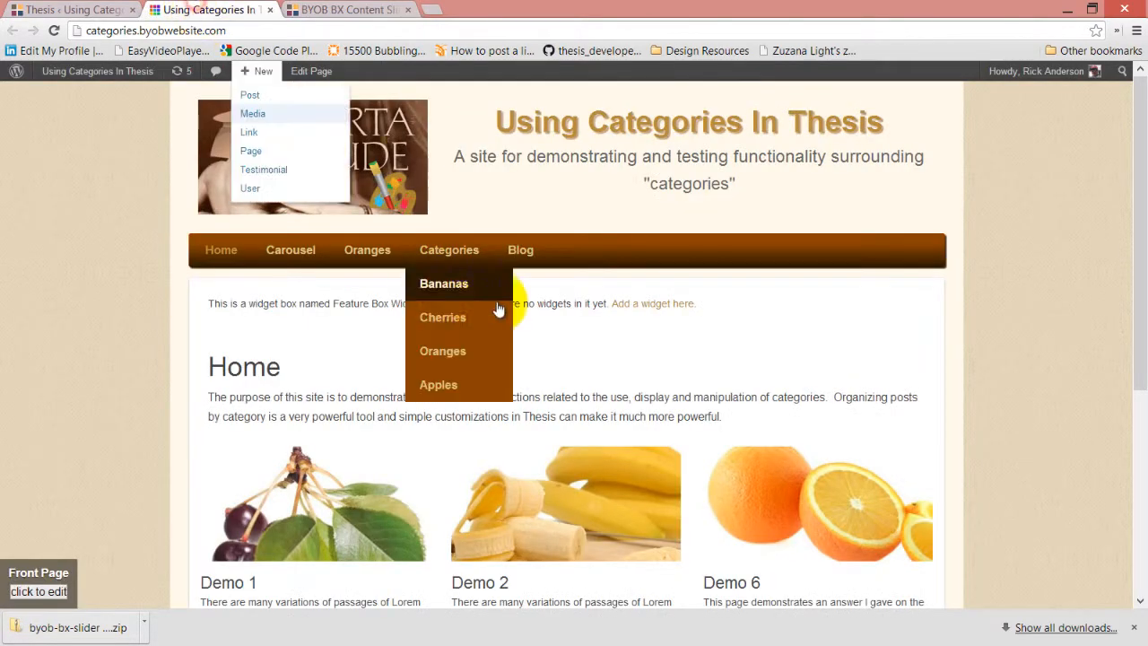
{"action": "left_click", "coordinate": [67, 8]}
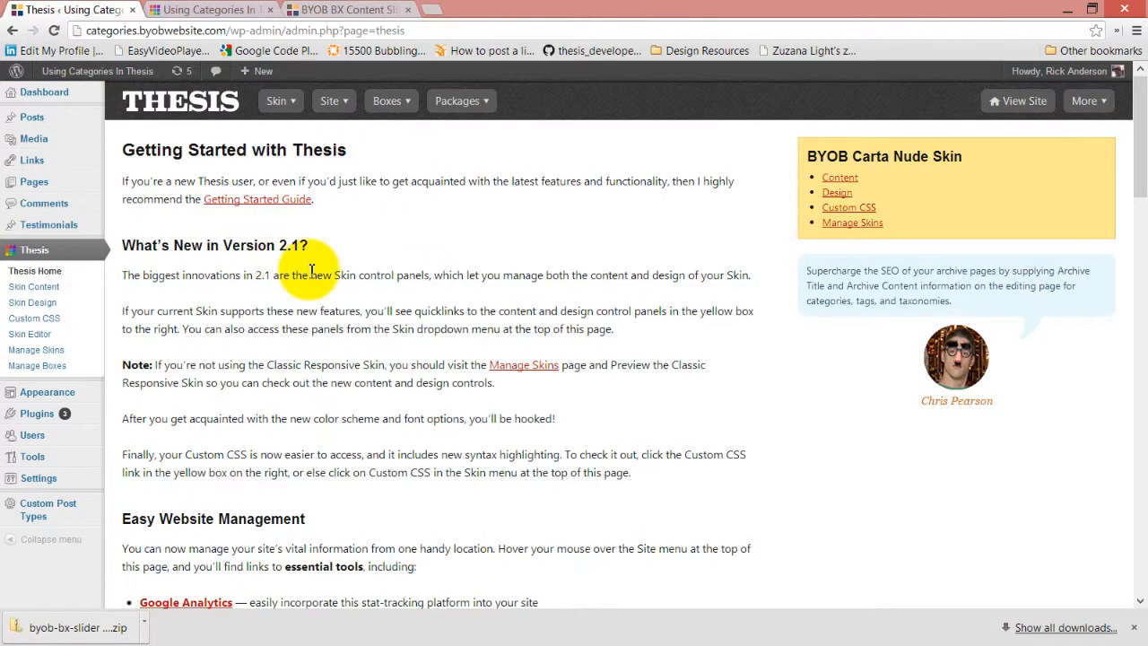
{"action": "mouse_move", "coordinate": [391, 106]}
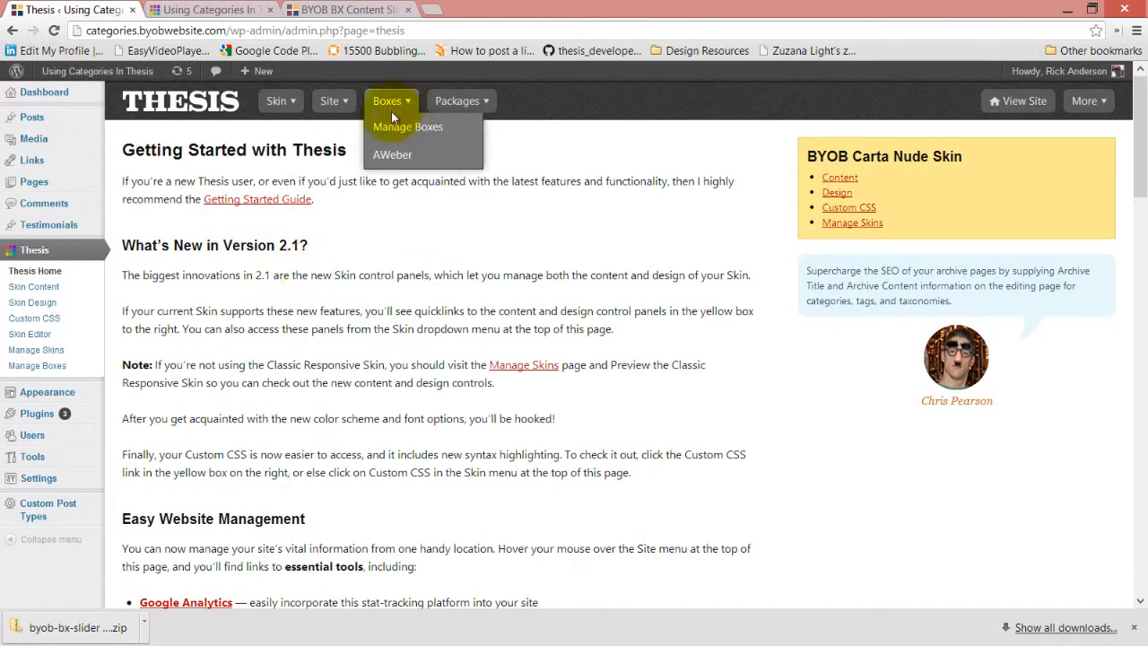
{"action": "left_click", "coordinate": [384, 129]}
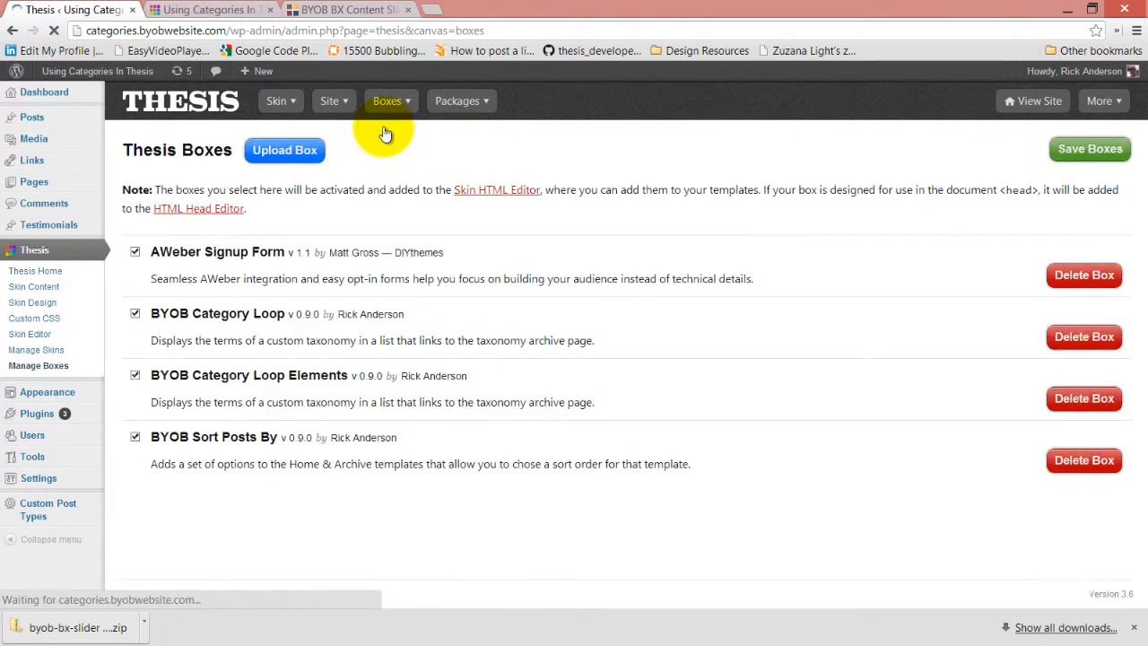
{"action": "left_click", "coordinate": [258, 150]}
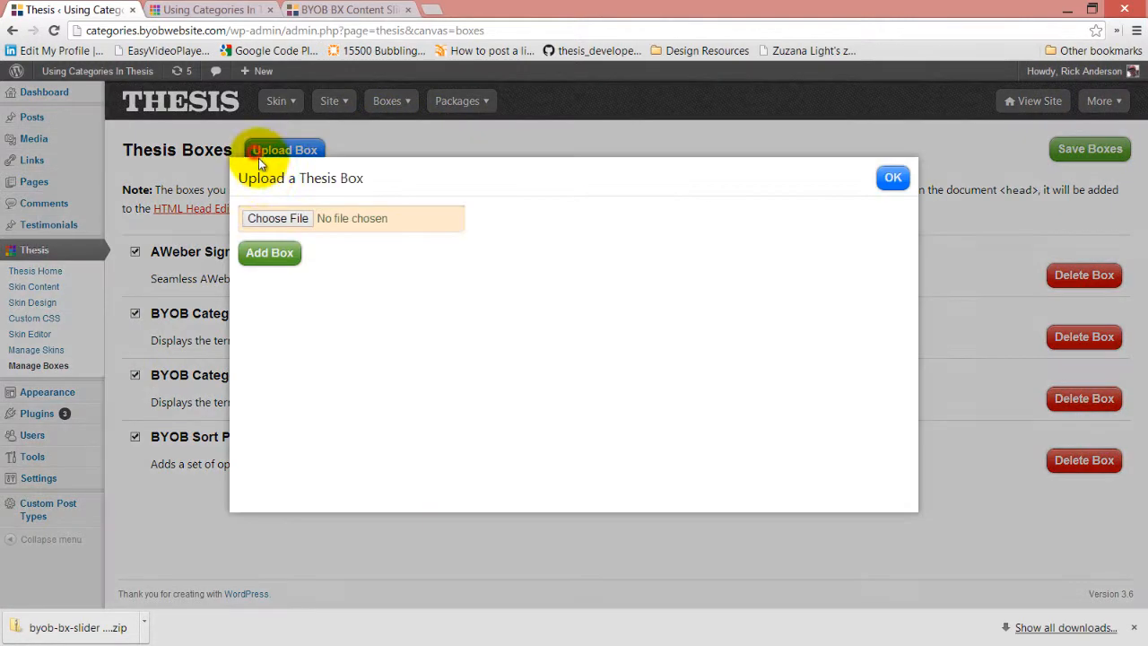
Choose byob-bx-slider.zip from the Downloads folder on drive D as the box file to upload.
{"action": "left_click", "coordinate": [300, 222]}
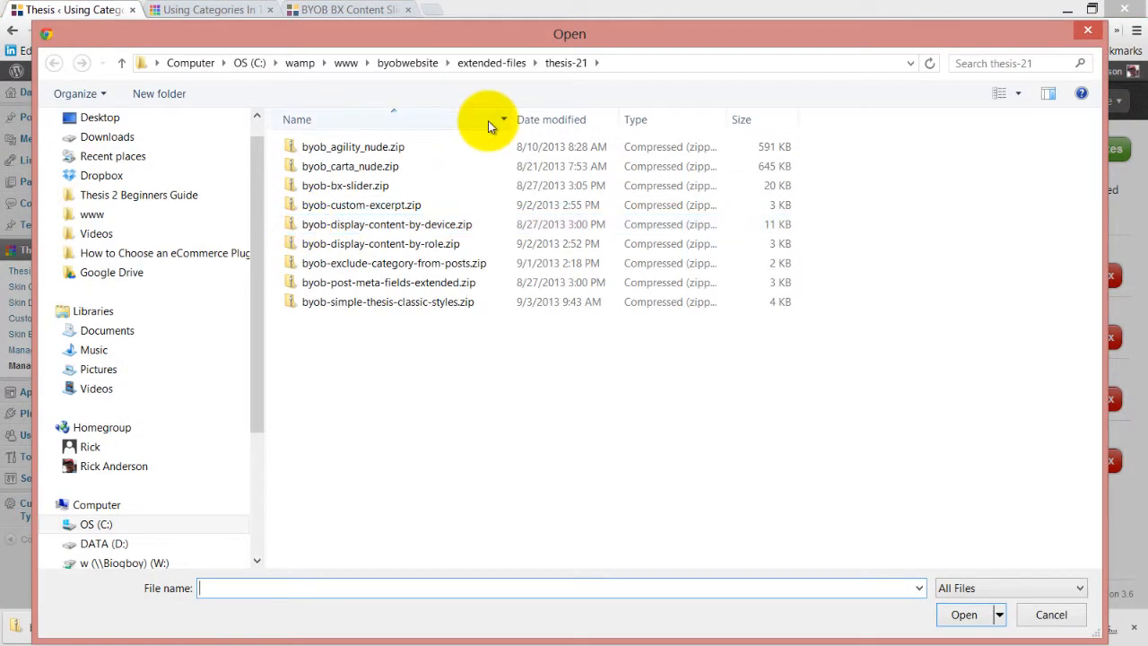
{"action": "left_click", "coordinate": [139, 133]}
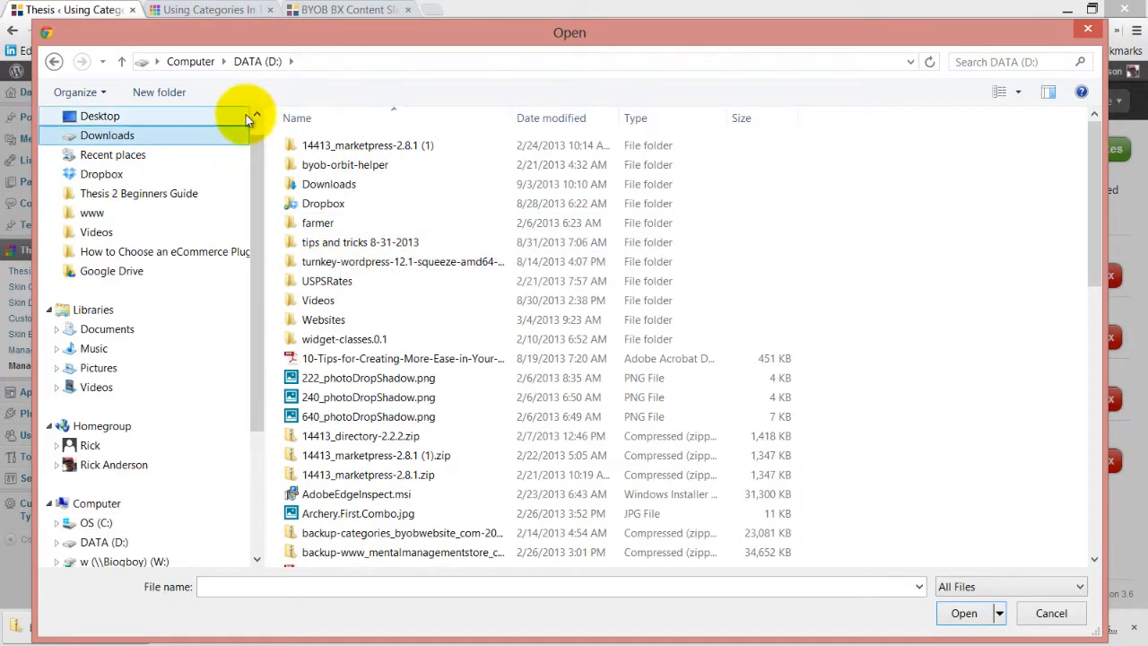
{"action": "left_click", "coordinate": [319, 186]}
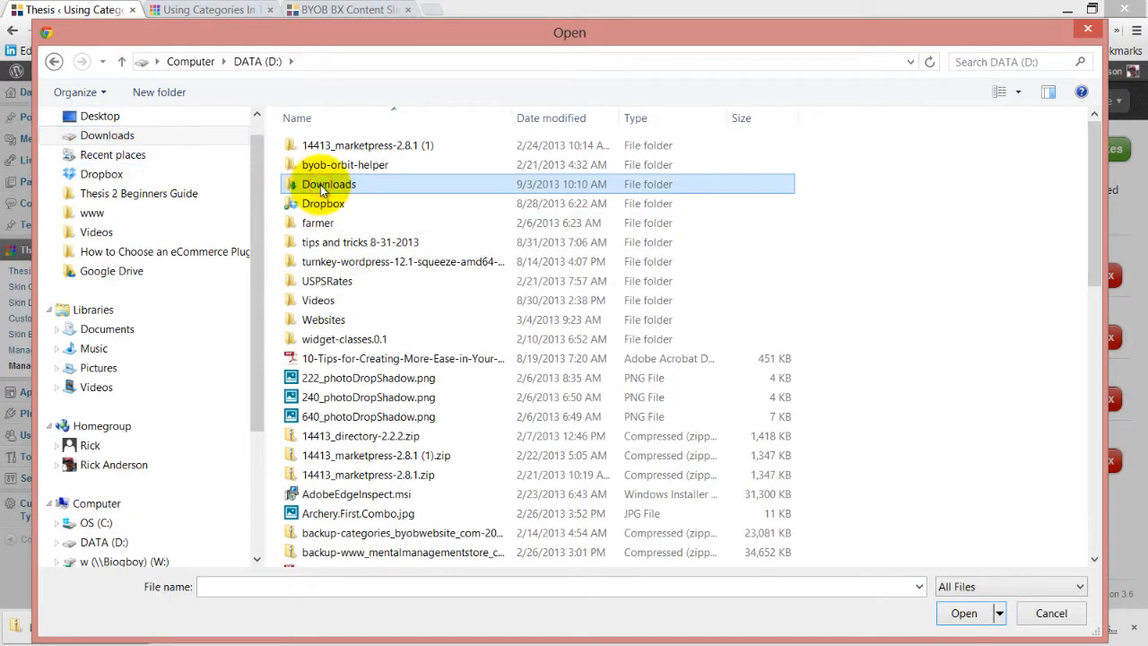
{"action": "double_click", "coordinate": [321, 185]}
{"action": "scroll", "coordinate": [436, 161], "scroll_direction": "down", "scroll_amount": 12}
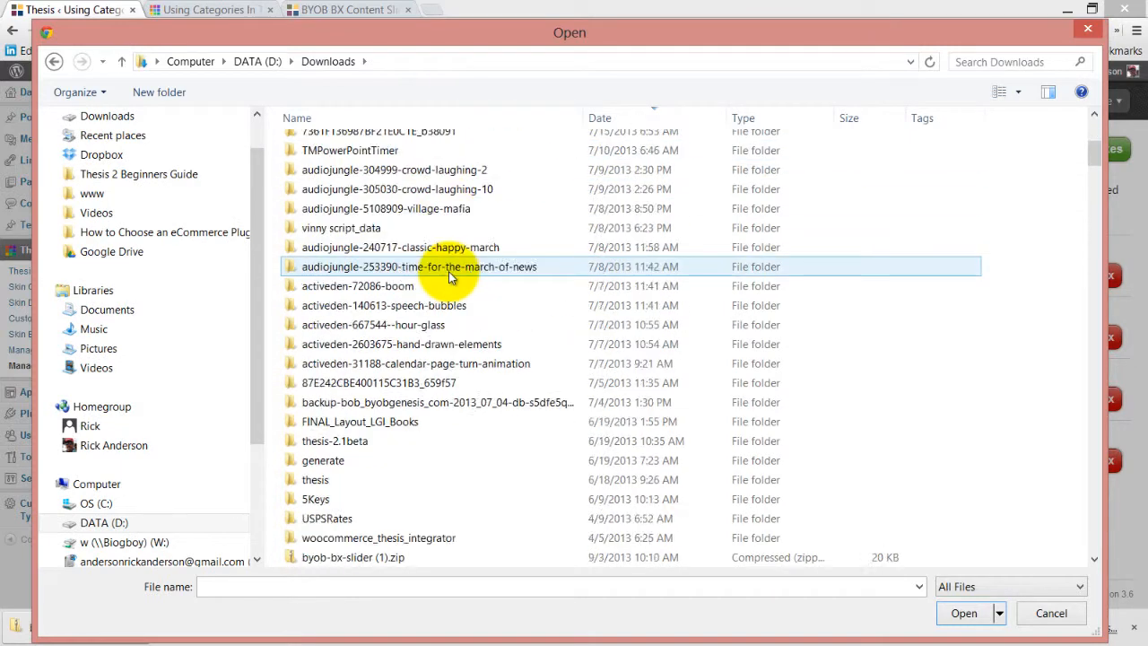
{"action": "scroll", "coordinate": [449, 271], "scroll_direction": "down", "scroll_amount": 4}
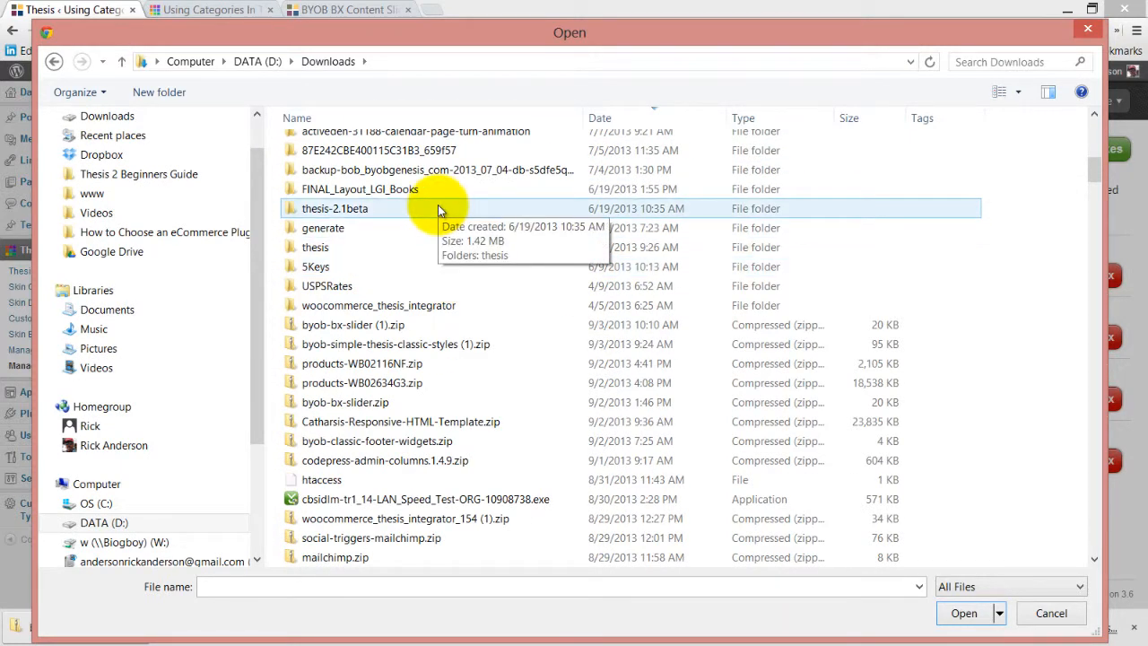
{"action": "scroll", "coordinate": [438, 204], "scroll_direction": "down", "scroll_amount": 2}
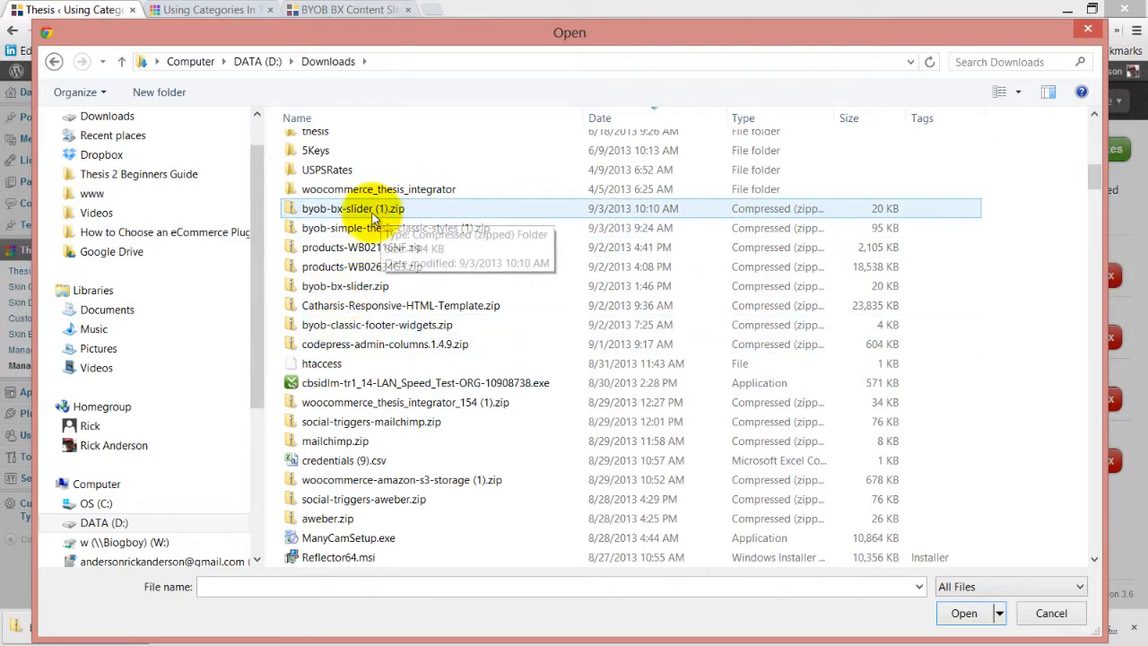
{"action": "left_click", "coordinate": [370, 286]}
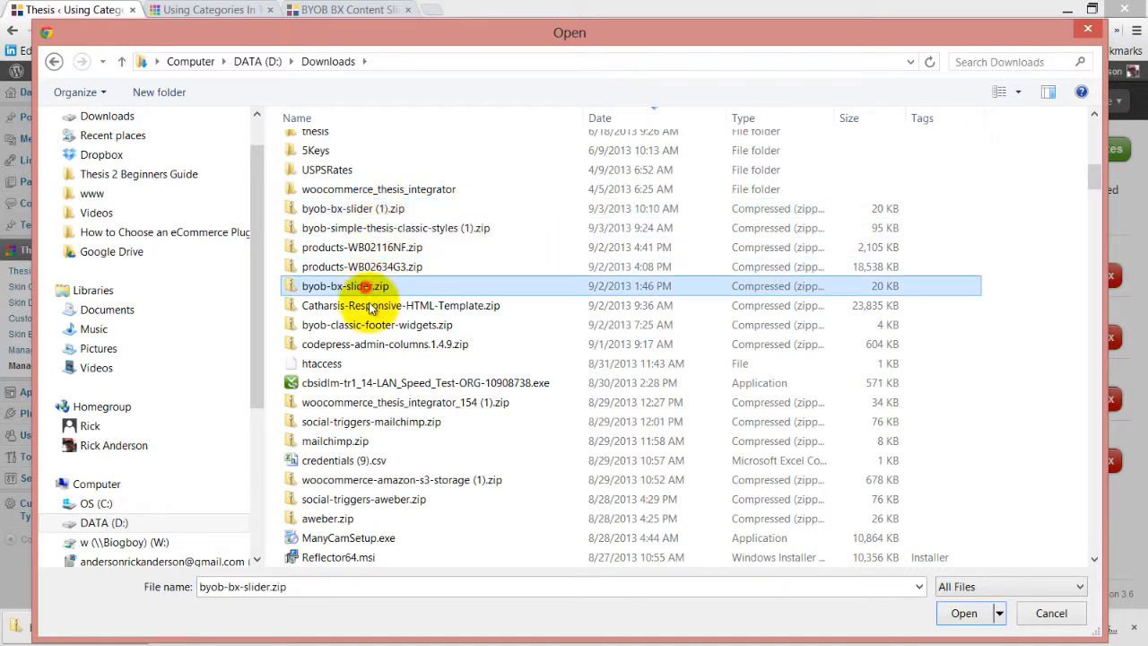
{"action": "left_click", "coordinate": [965, 614]}
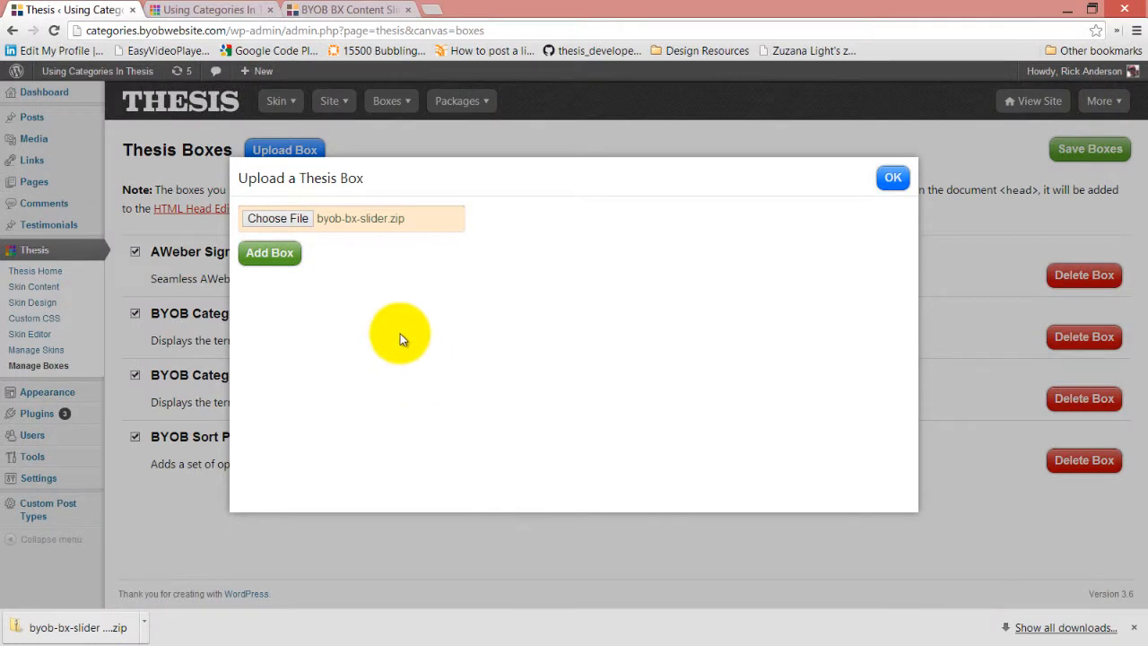
Add the chosen file as a Thesis box, then activate BYOB BX Content Slider and save the box selection.
{"action": "left_click", "coordinate": [271, 253]}
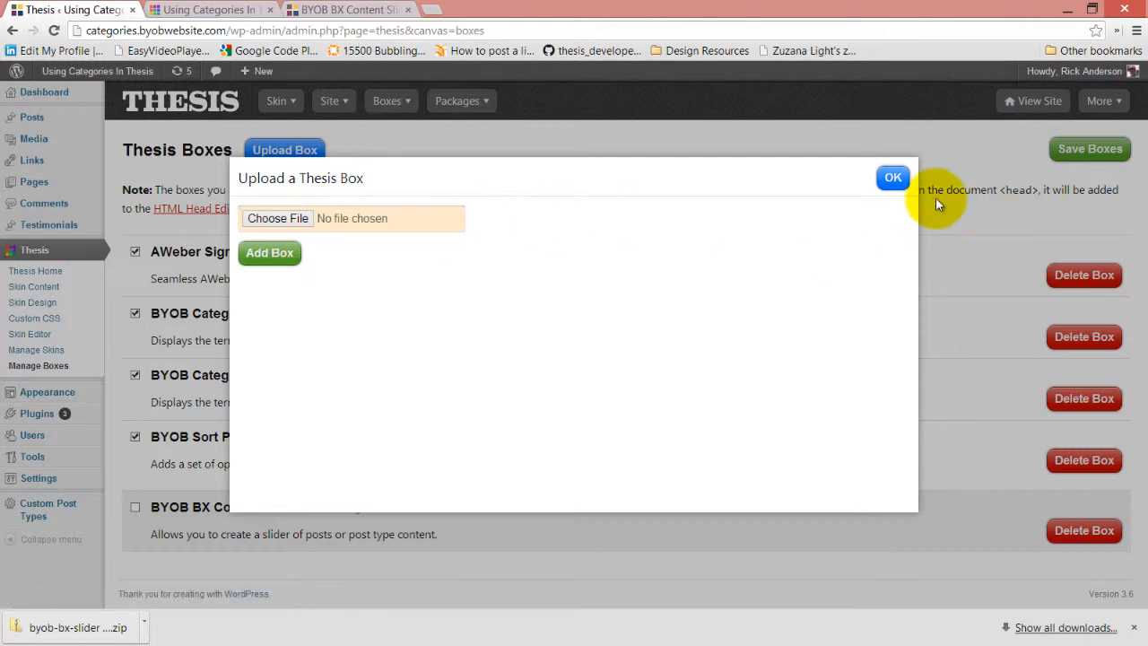
{"action": "left_click", "coordinate": [894, 178]}
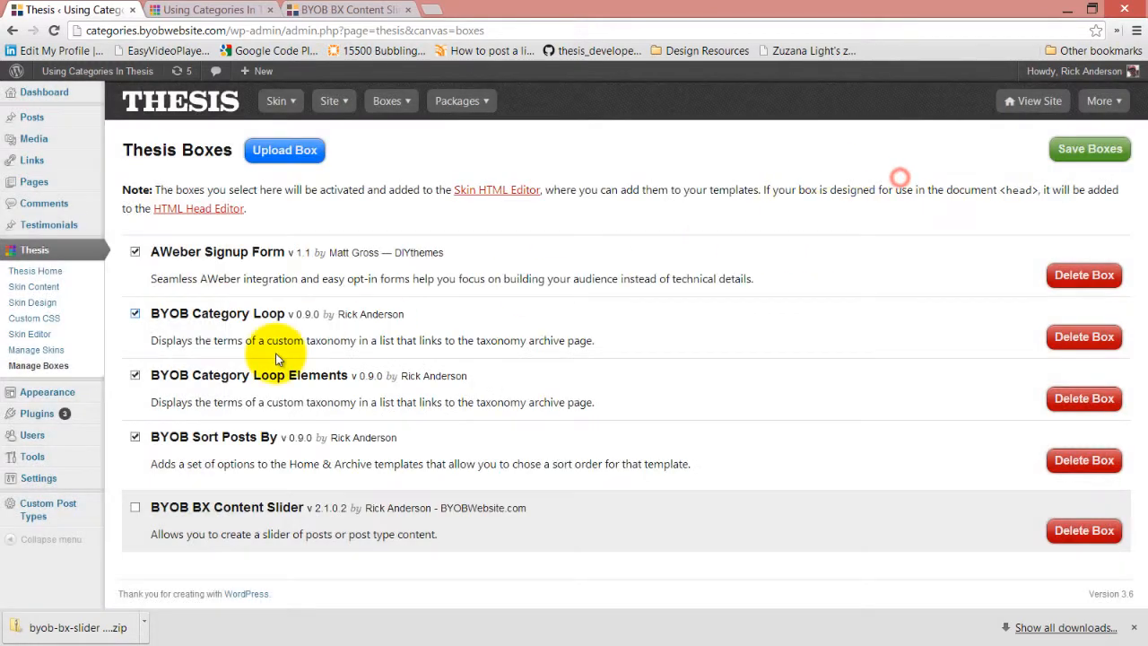
{"action": "left_click", "coordinate": [137, 509]}
{"action": "left_click", "coordinate": [1081, 153]}
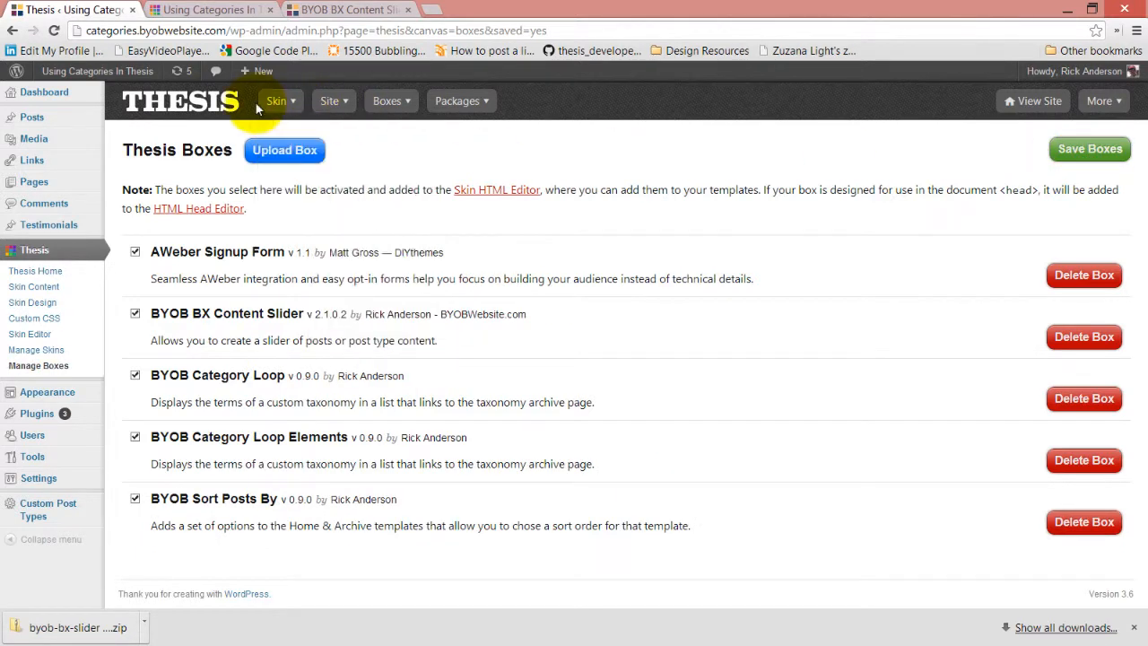
Open the Thesis Skin Editor and expand the Sidebar Column in the Home template.
{"action": "mouse_move", "coordinate": [274, 110]}
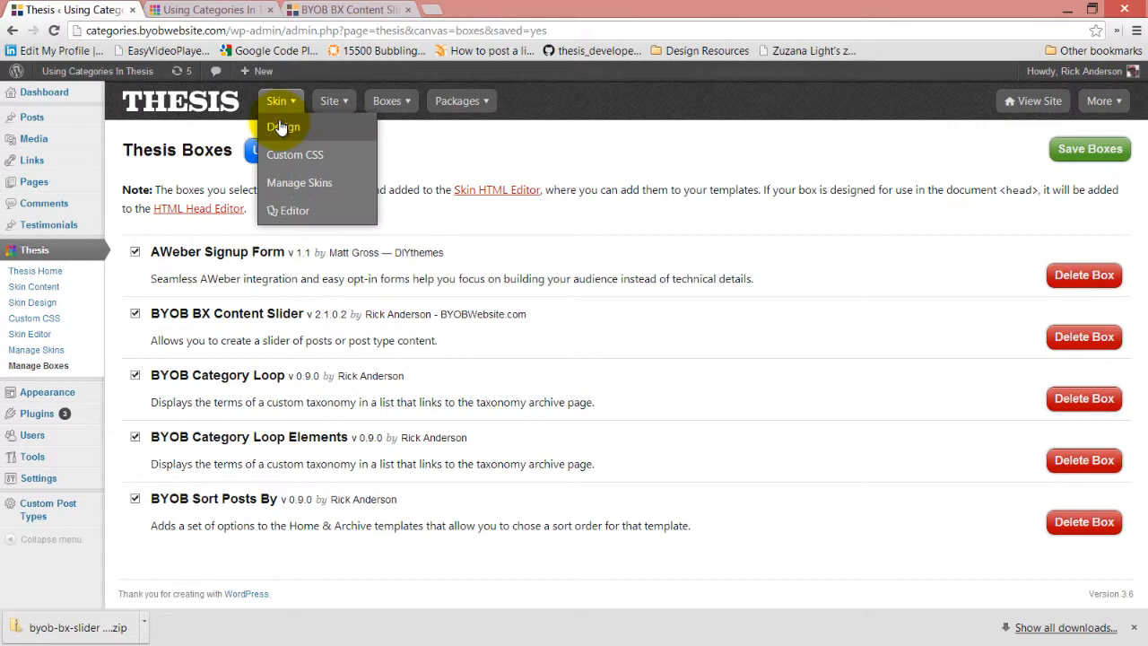
{"action": "left_click", "coordinate": [294, 210]}
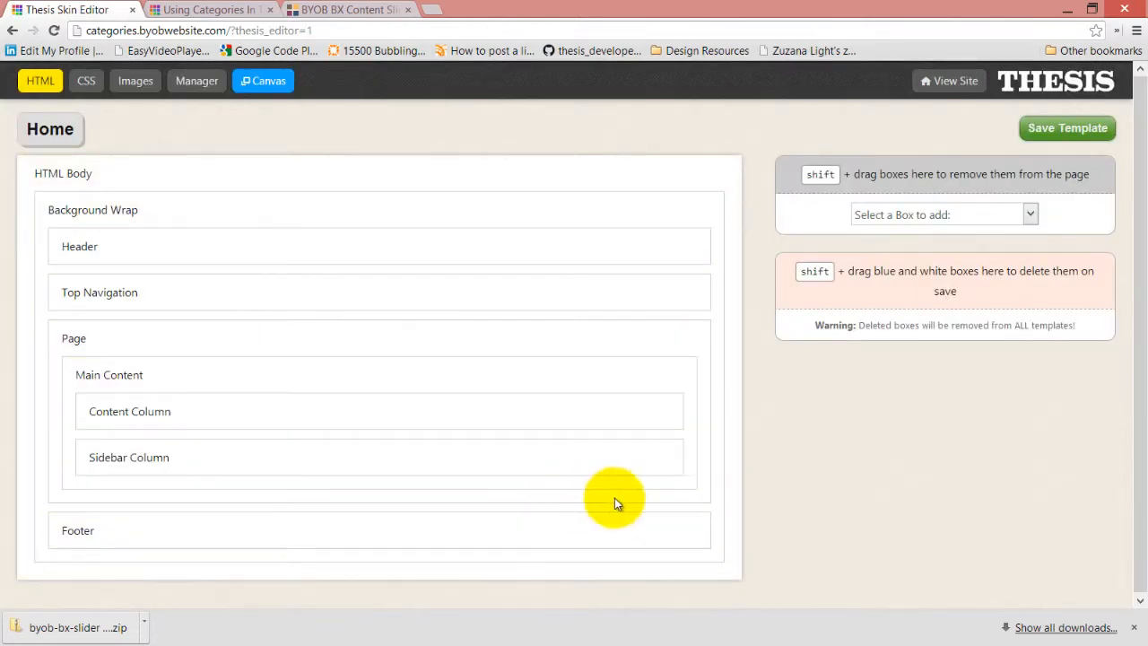
{"action": "left_click", "coordinate": [663, 459]}
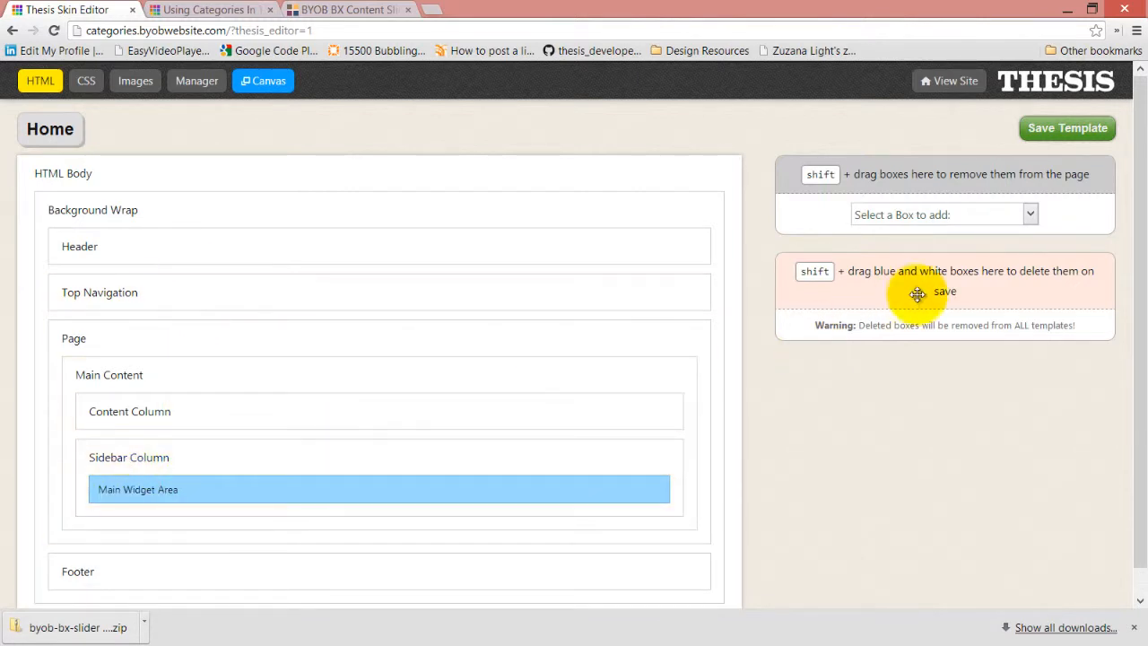
Add a new BYOB BX Content Slider box, place it above Main Widget Area in the Sidebar Column, and expand it.
{"action": "left_click", "coordinate": [1030, 214]}
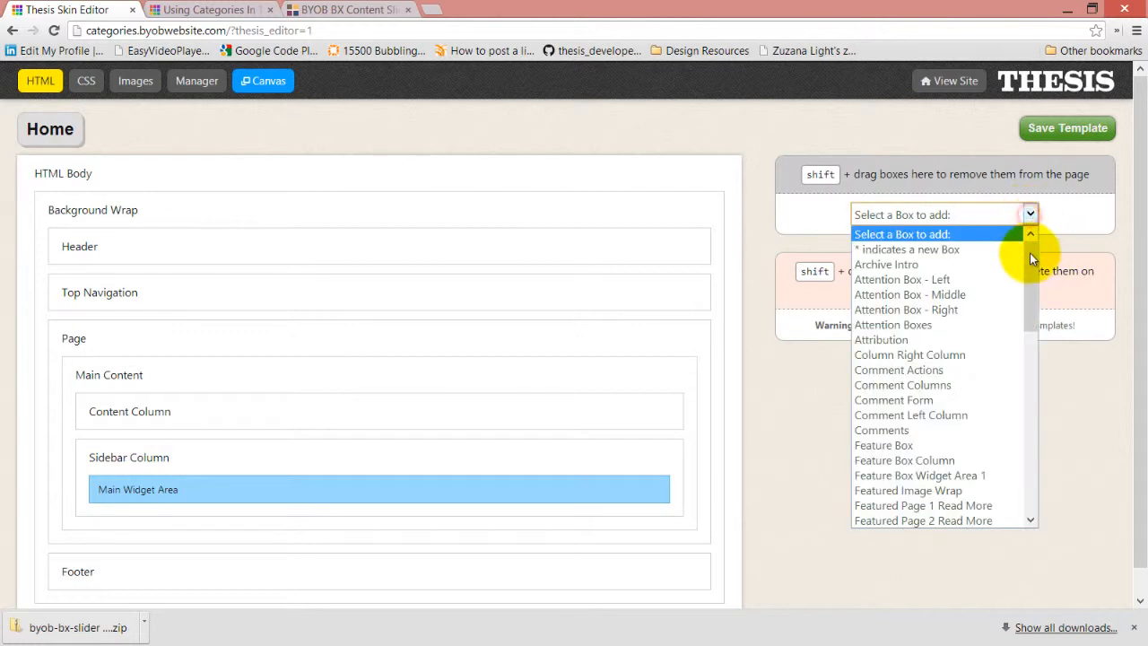
{"action": "left_click_drag", "start_coordinate": [1029, 266], "coordinate": [1029, 364]}
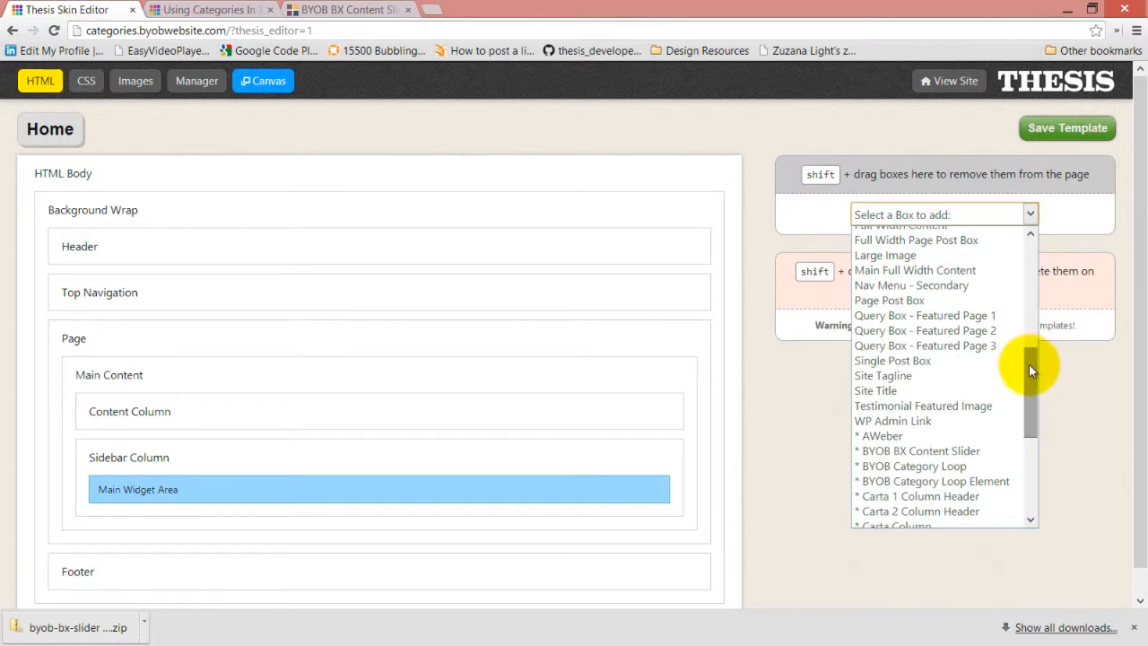
{"action": "left_click", "coordinate": [948, 454]}
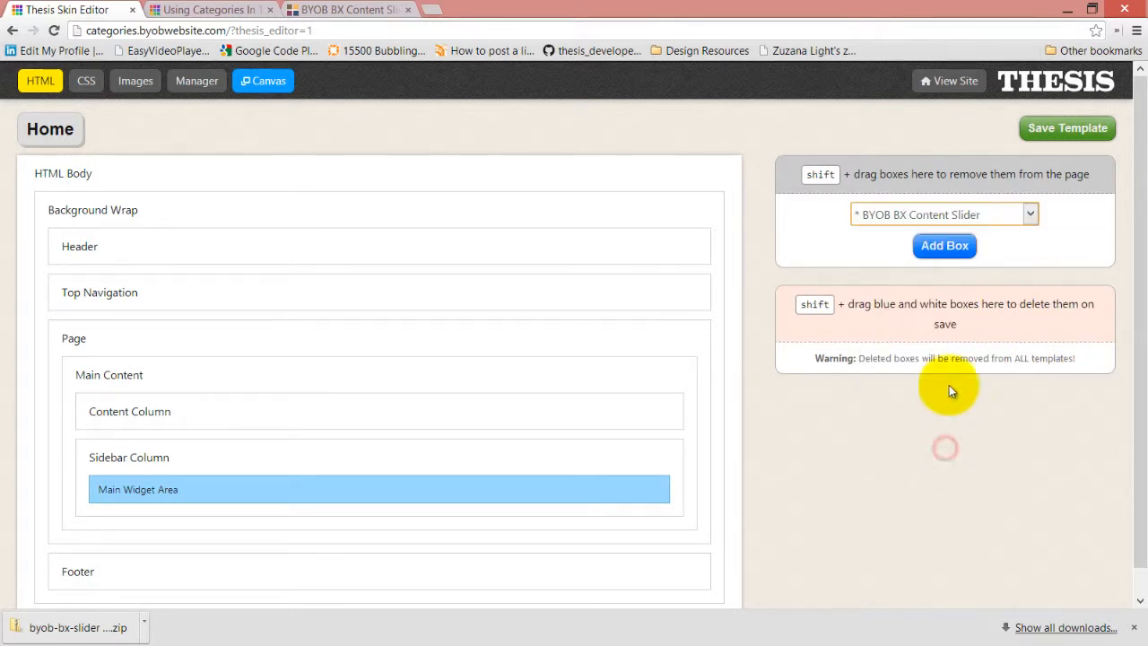
{"action": "left_click", "coordinate": [947, 248]}
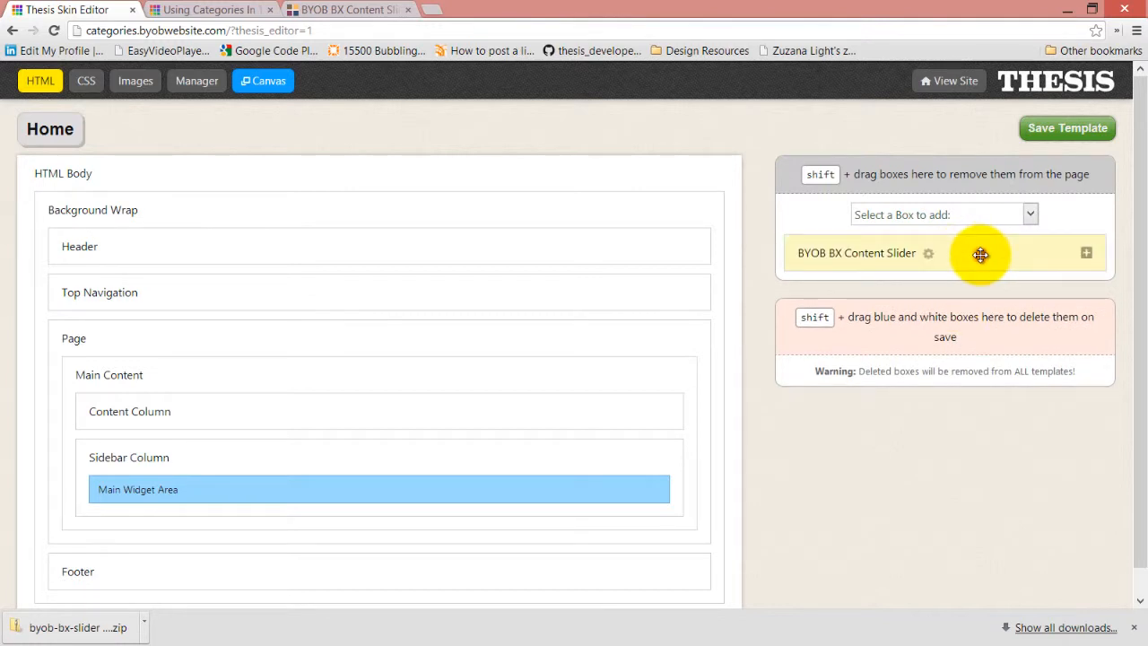
{"action": "left_click_drag", "start_coordinate": [981, 255], "coordinate": [593, 489]}
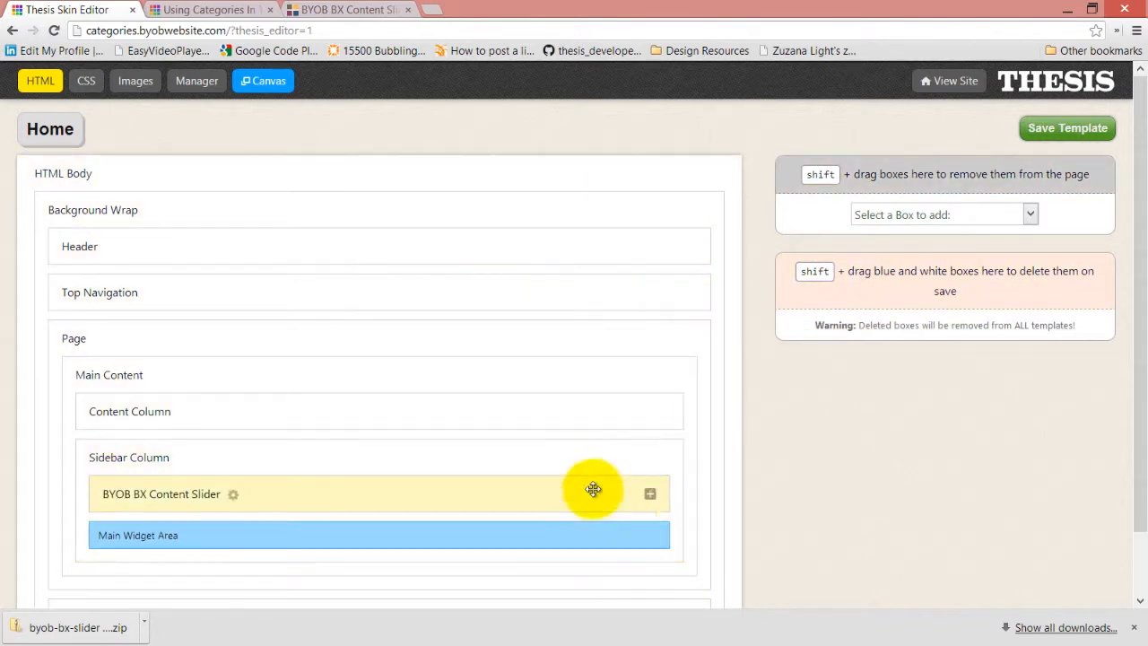
{"action": "left_click", "coordinate": [650, 494]}
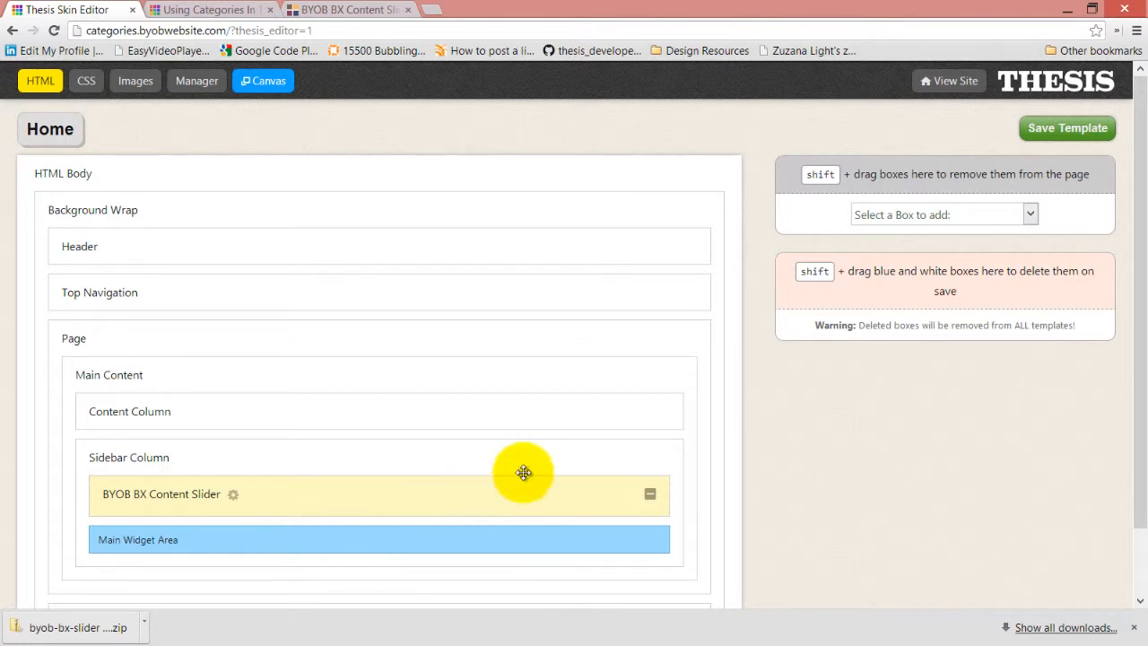
Add a new Query Box to the Home template's staging area for boxes.
{"action": "left_click", "coordinate": [1032, 213]}
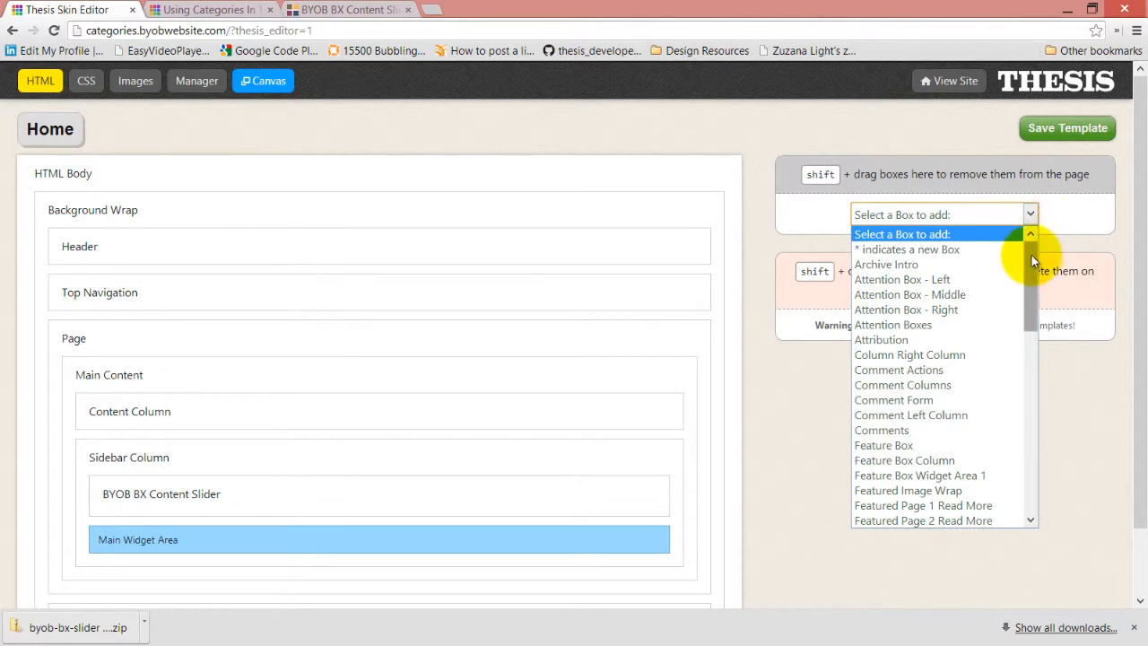
{"action": "left_click_drag", "start_coordinate": [1034, 279], "coordinate": [1053, 442]}
{"action": "left_click", "coordinate": [915, 475]}
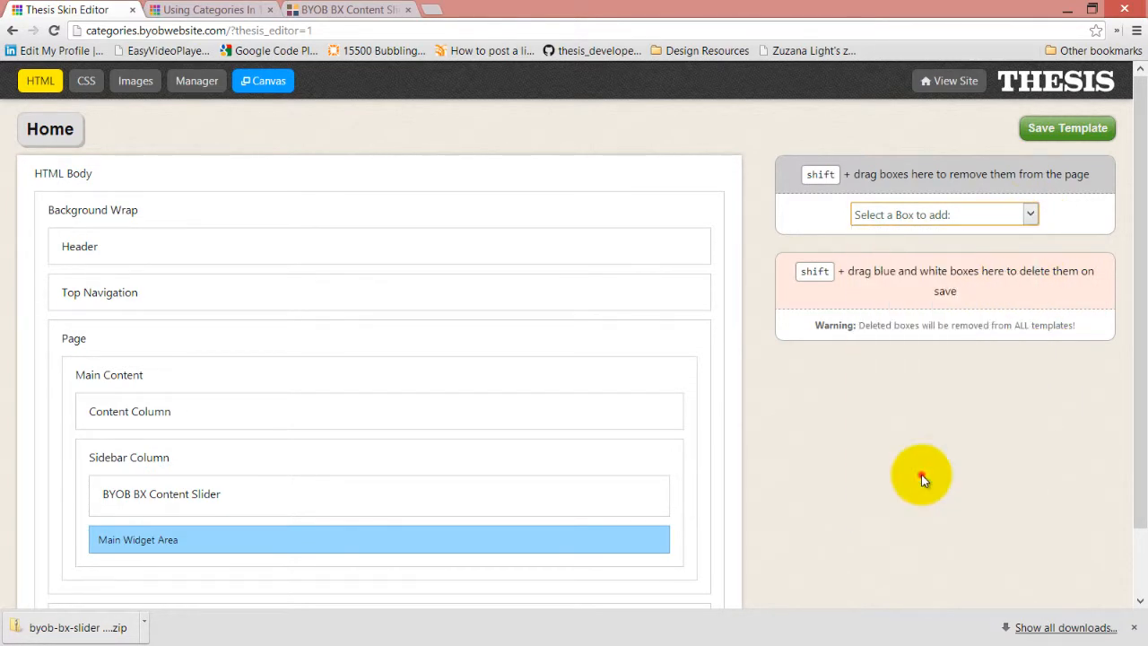
{"action": "left_click", "coordinate": [939, 250]}
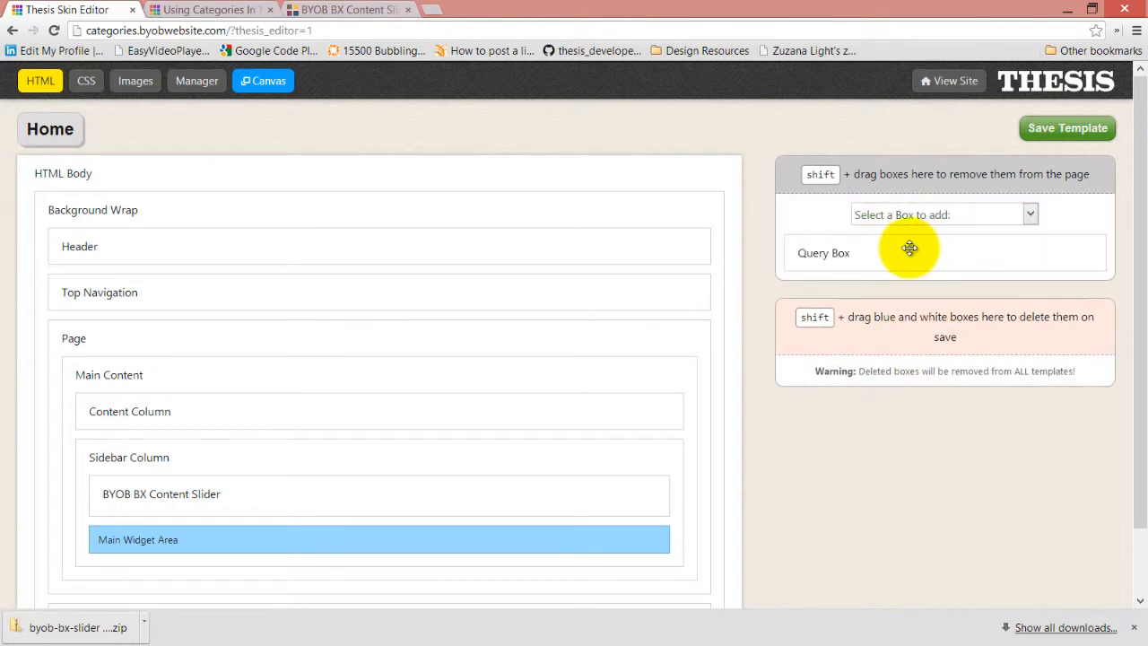
Open the new Query Box's settings and rename it "Featured Posts Query Box".
{"action": "left_click", "coordinate": [863, 257]}
{"action": "left_click_drag", "start_coordinate": [373, 184], "coordinate": [273, 187]}
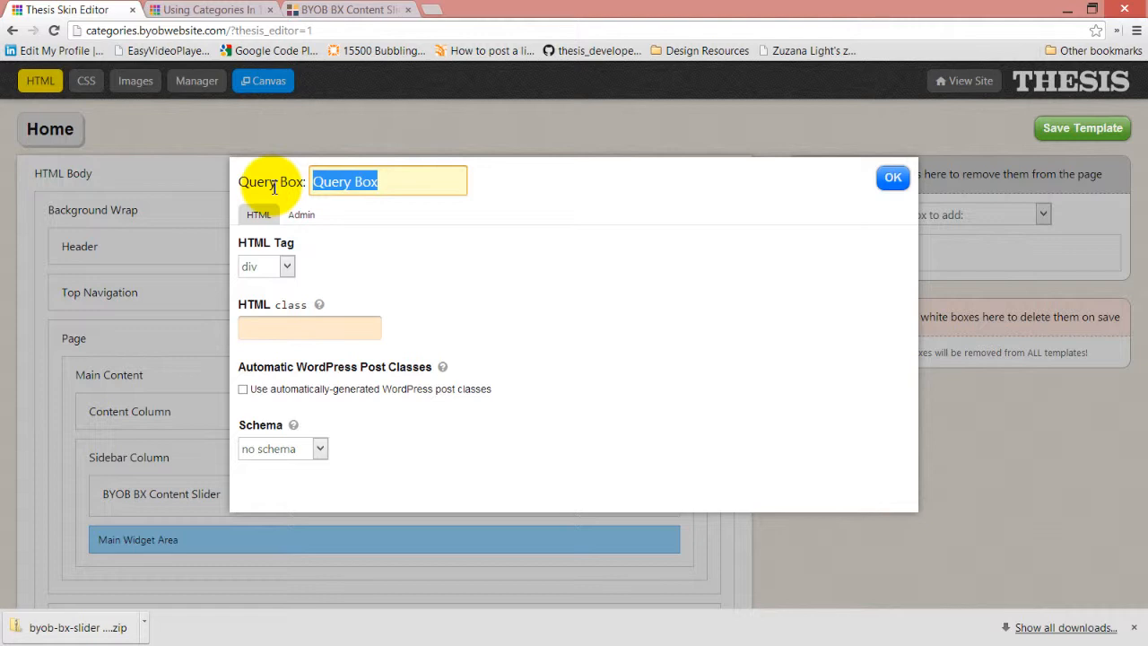
{"action": "type", "text": "Re"}
{"action": "key", "text": "BackSpace"}
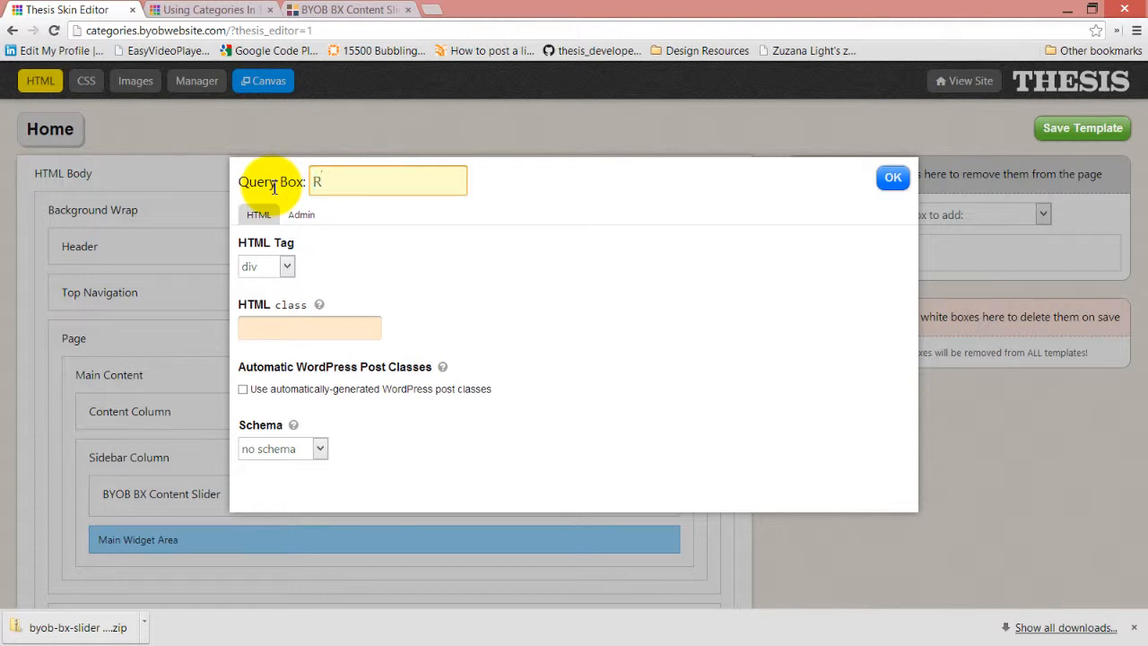
{"action": "key", "text": "BackSpace"}
{"action": "type", "text": "Featuire"}
{"action": "key", "text": "BackSpace"}
{"action": "key", "text": "BackSpace"}
{"action": "key", "text": "BackSpace"}
{"action": "type", "text": "redm"}
{"action": "key", "text": "BackSpace"}
{"action": "type", "text": "Posts Que"}
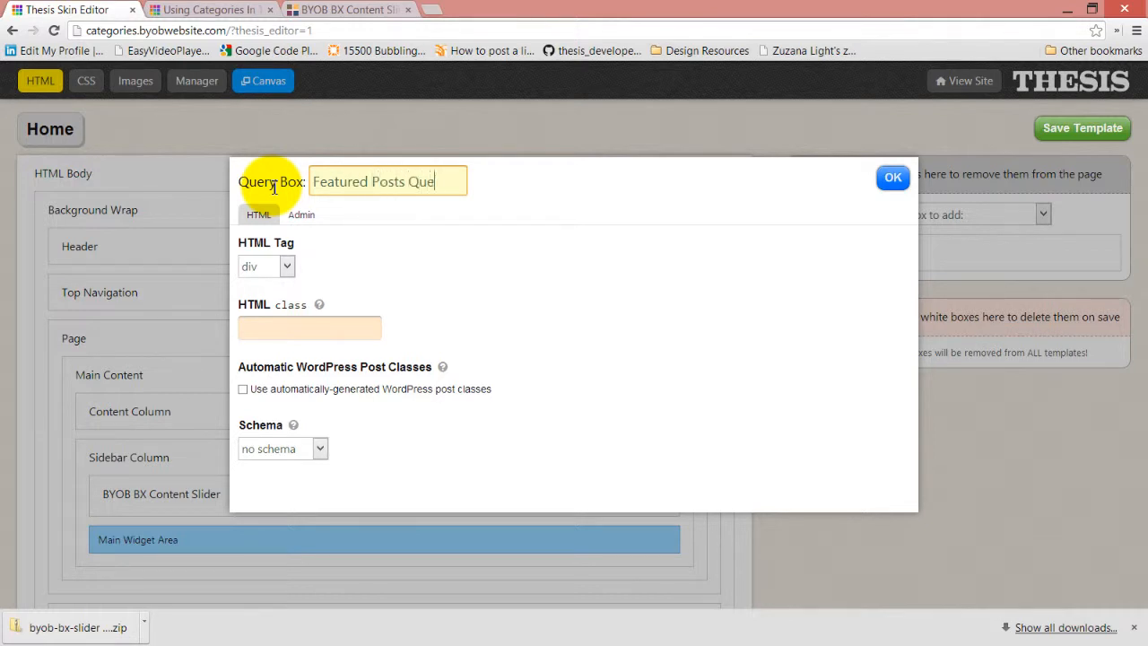
{"action": "type", "text": "ry Box"}
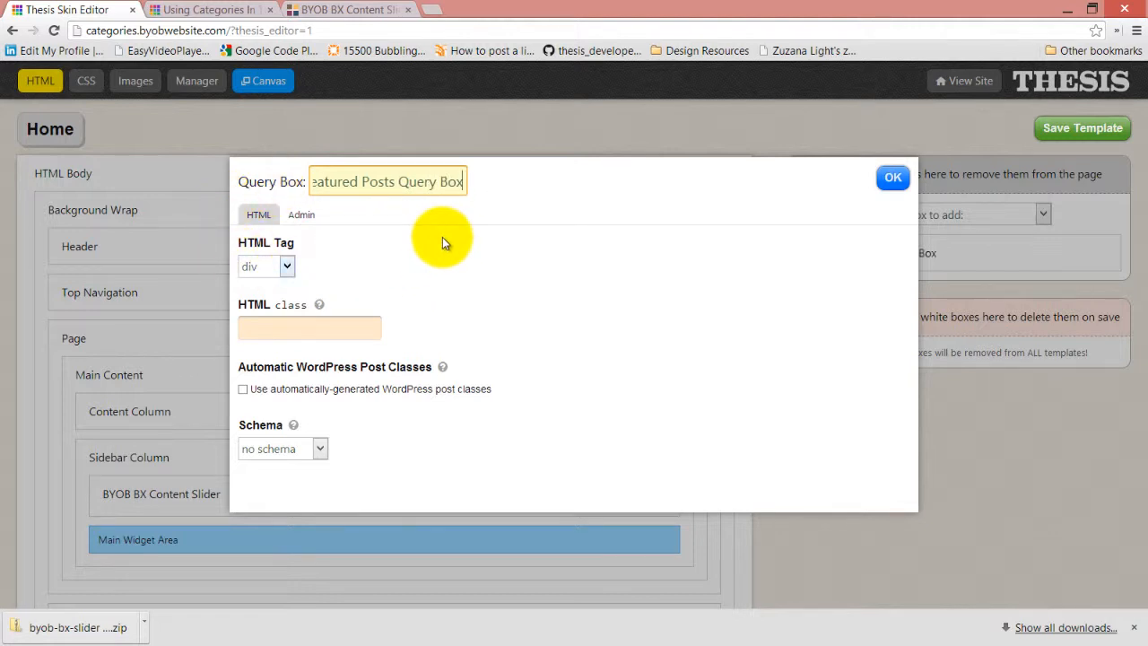
Set the Featured Posts Query Box's HTML tag to ul and place the box inside the BYOB BX Content Slider.
{"action": "left_click", "coordinate": [288, 266]}
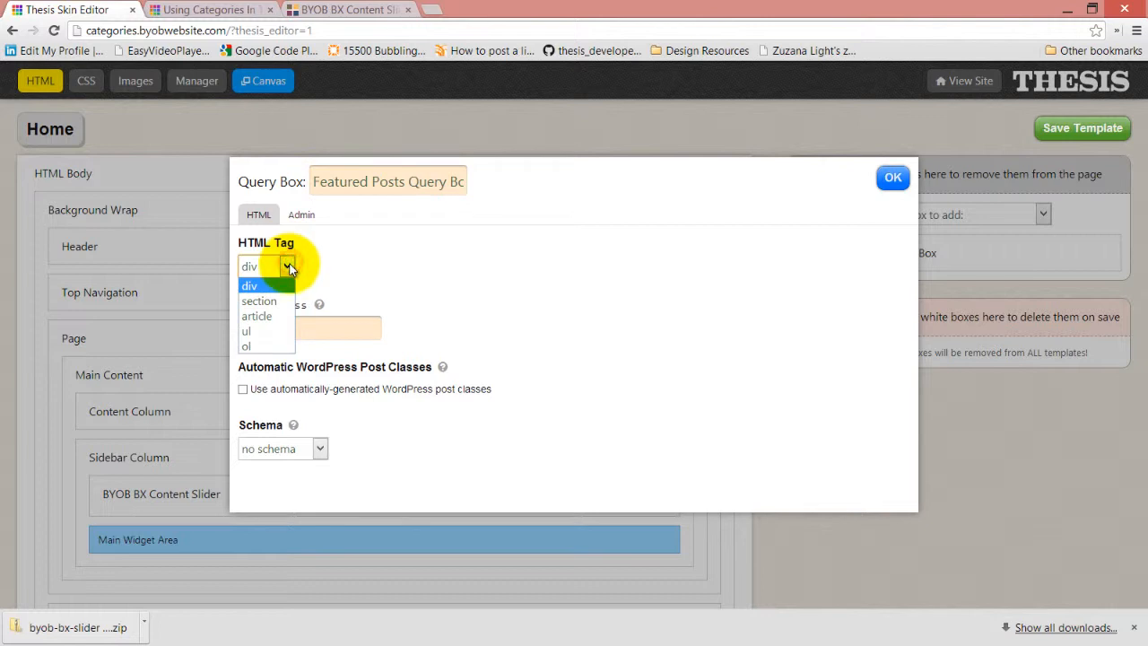
{"action": "left_click", "coordinate": [254, 331]}
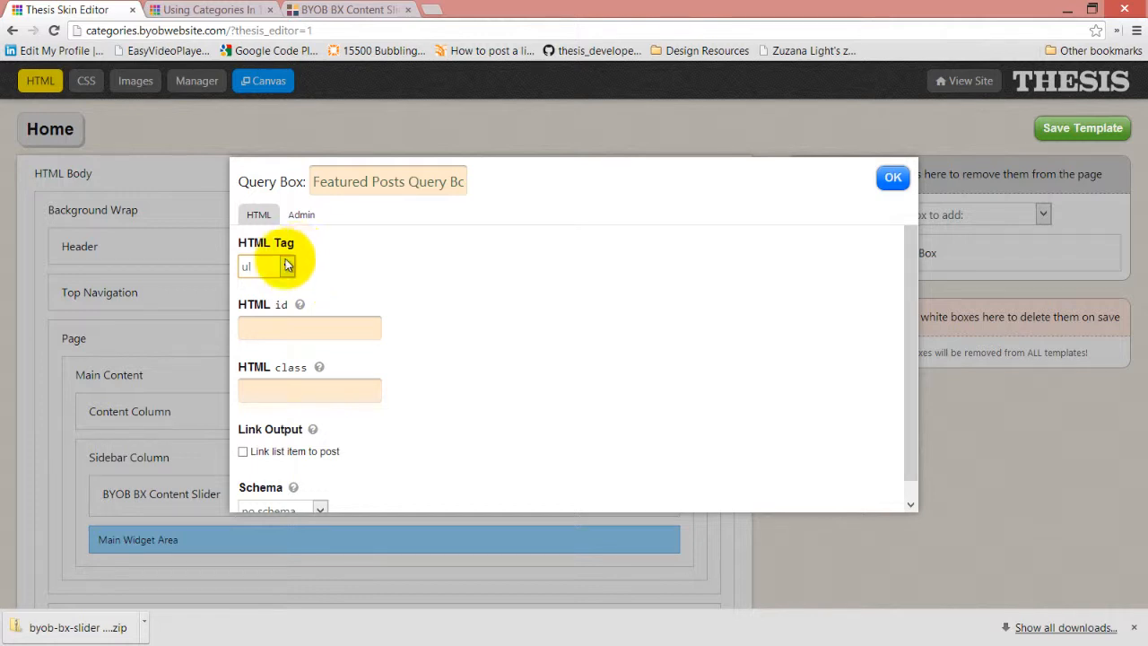
{"action": "scroll", "coordinate": [457, 286], "scroll_direction": "down", "scroll_amount": 1}
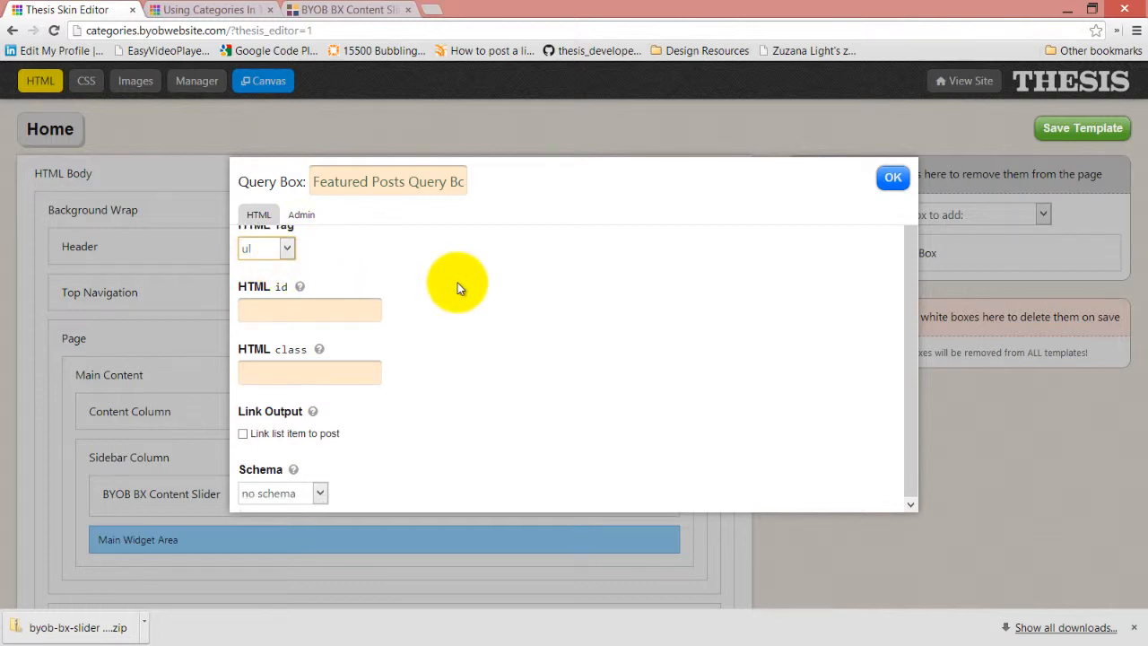
{"action": "left_click", "coordinate": [892, 178]}
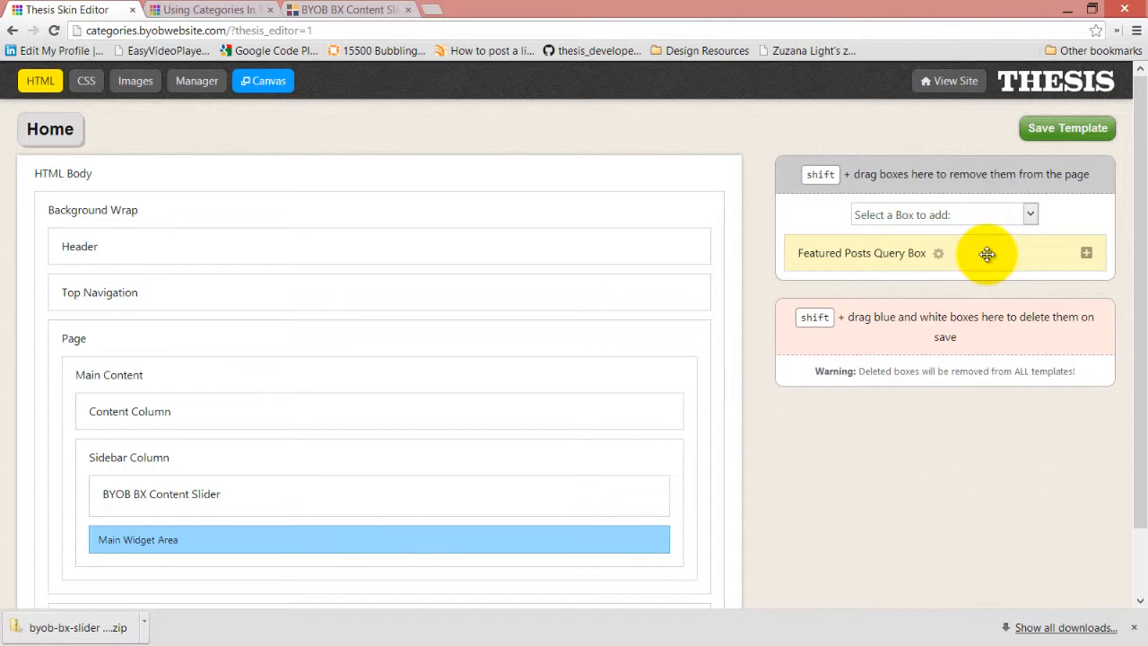
{"action": "left_click_drag", "start_coordinate": [986, 254], "coordinate": [487, 452]}
{"action": "scroll", "coordinate": [535, 408], "scroll_direction": "down", "scroll_amount": 2}
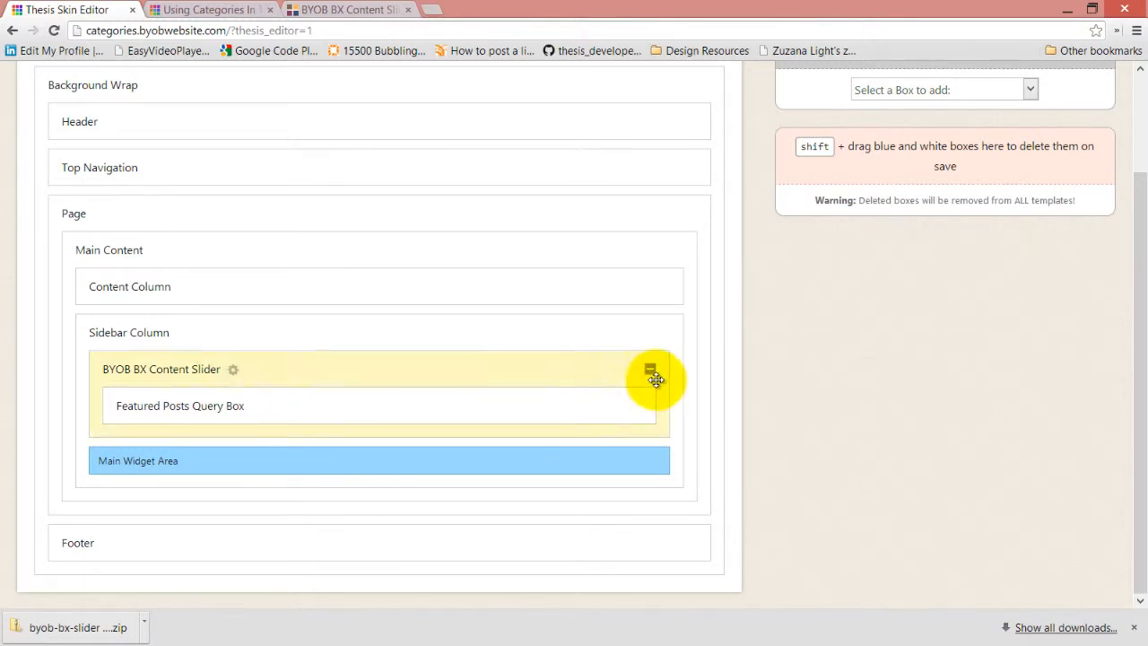
In the BYOB BX Content Slider's options, add the Slide Transitions element with the transition mode Horizontal - default.
{"action": "left_click", "coordinate": [234, 371]}
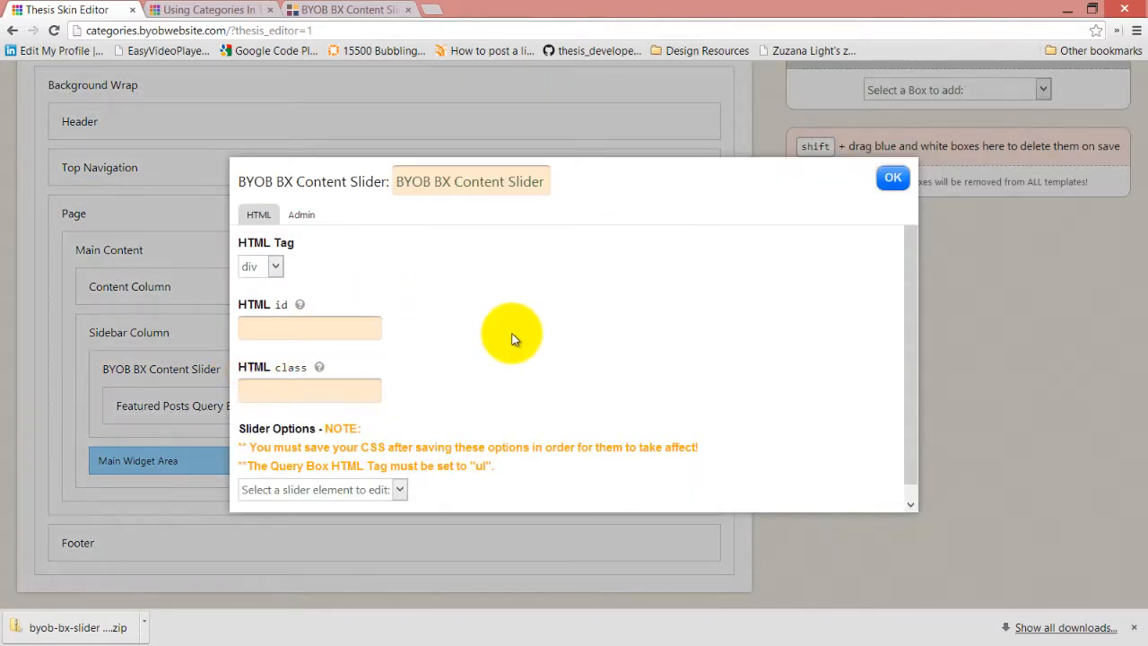
{"action": "scroll", "coordinate": [514, 339], "scroll_direction": "down", "scroll_amount": 1}
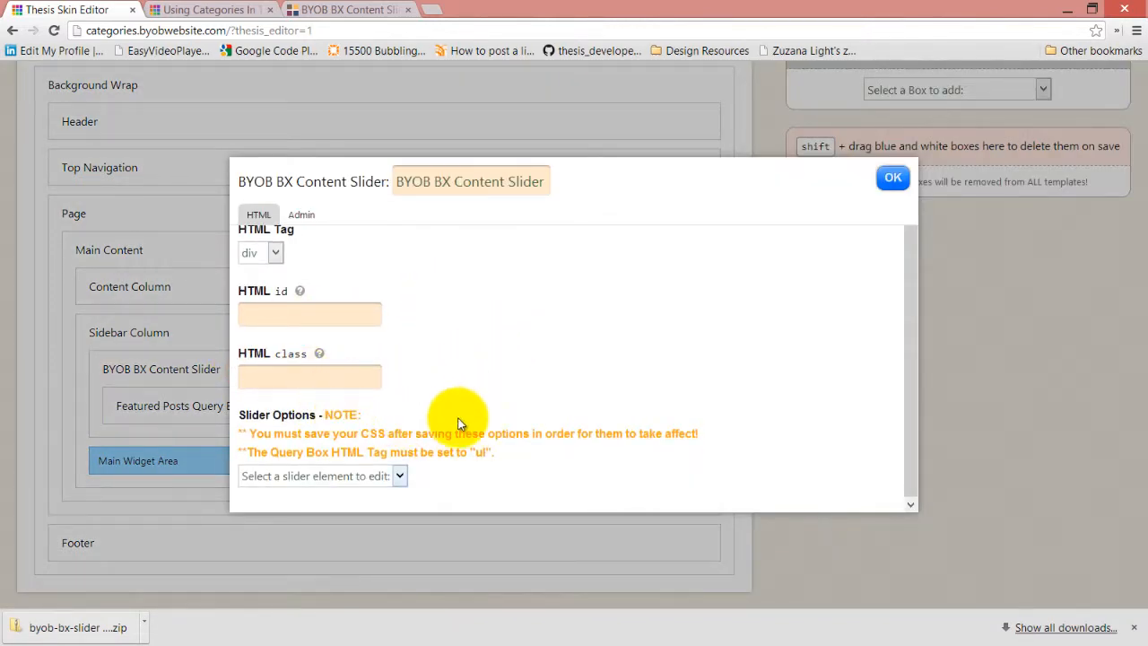
{"action": "scroll", "coordinate": [516, 388], "scroll_direction": "up", "scroll_amount": 1}
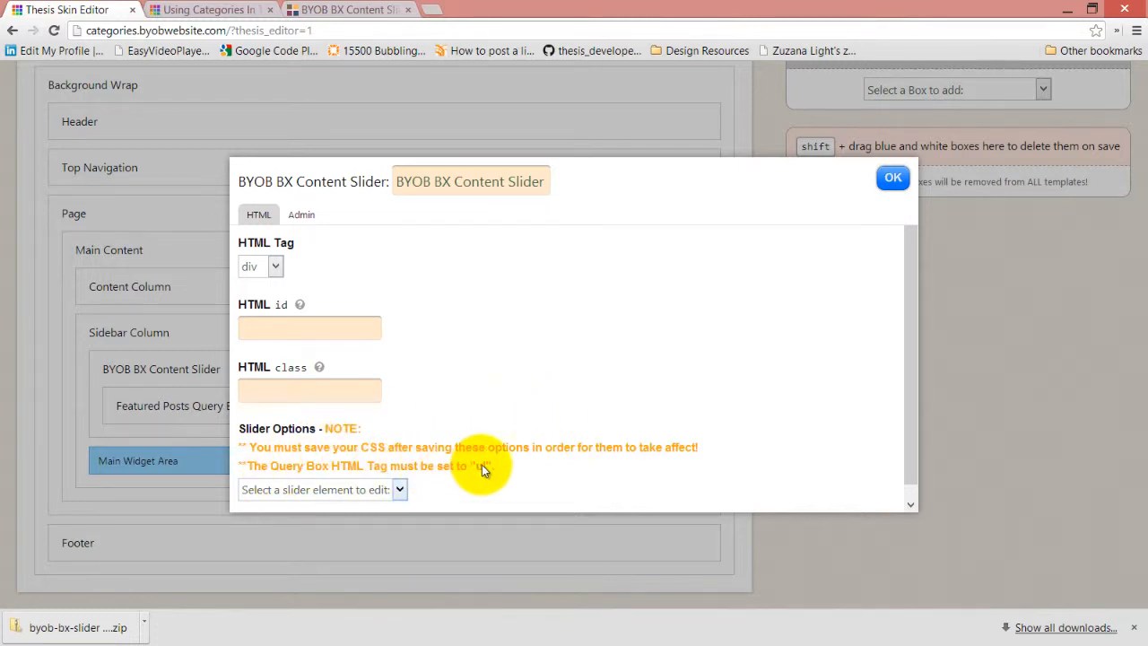
{"action": "scroll", "coordinate": [506, 340], "scroll_direction": "down", "scroll_amount": 1}
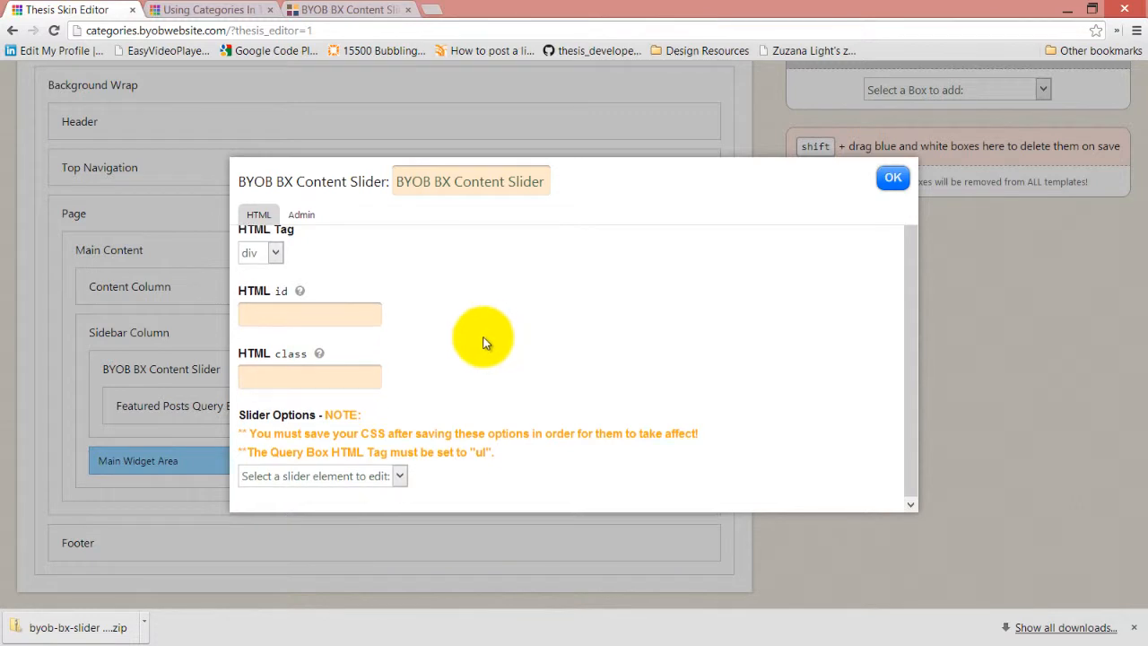
{"action": "left_click", "coordinate": [400, 476]}
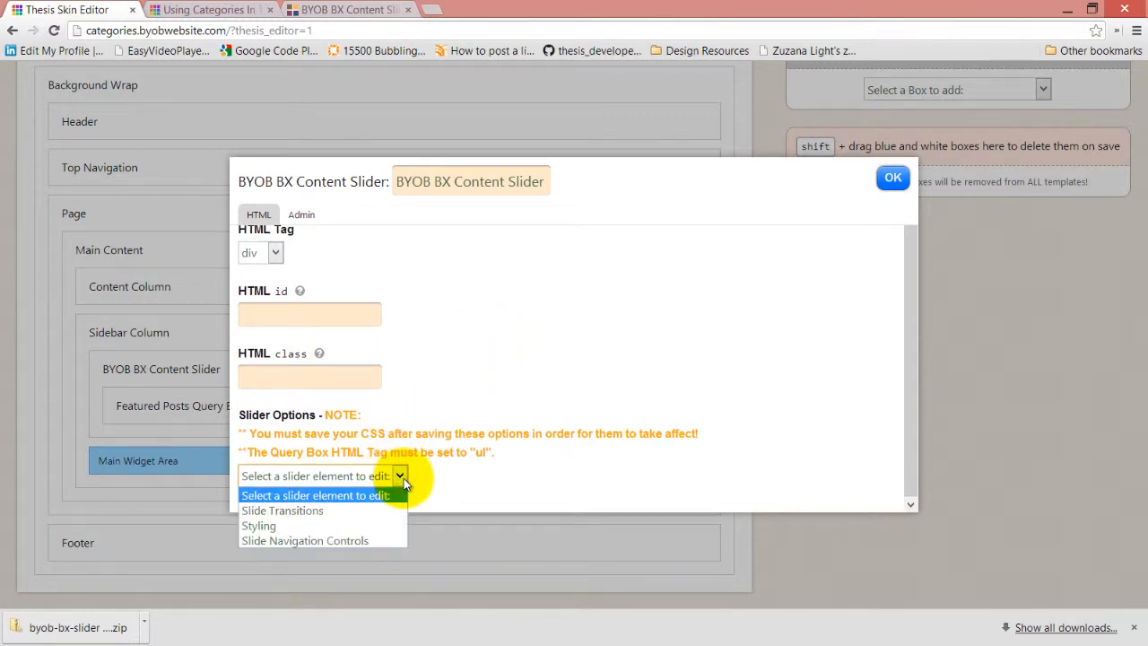
{"action": "left_click", "coordinate": [308, 513]}
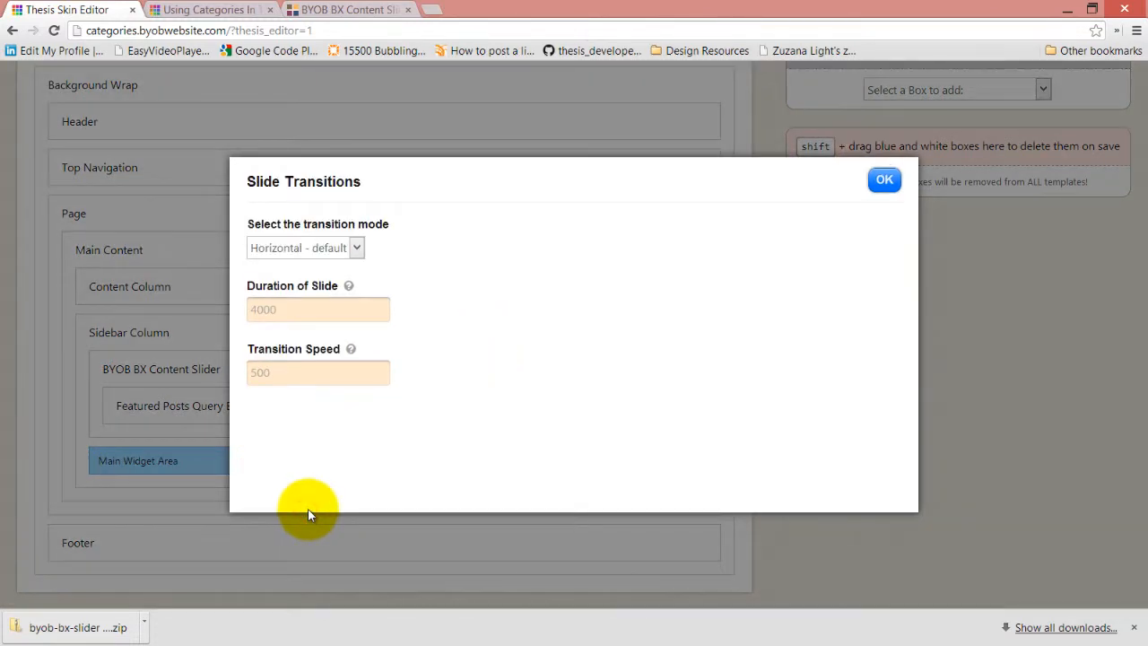
{"action": "left_click", "coordinate": [358, 248]}
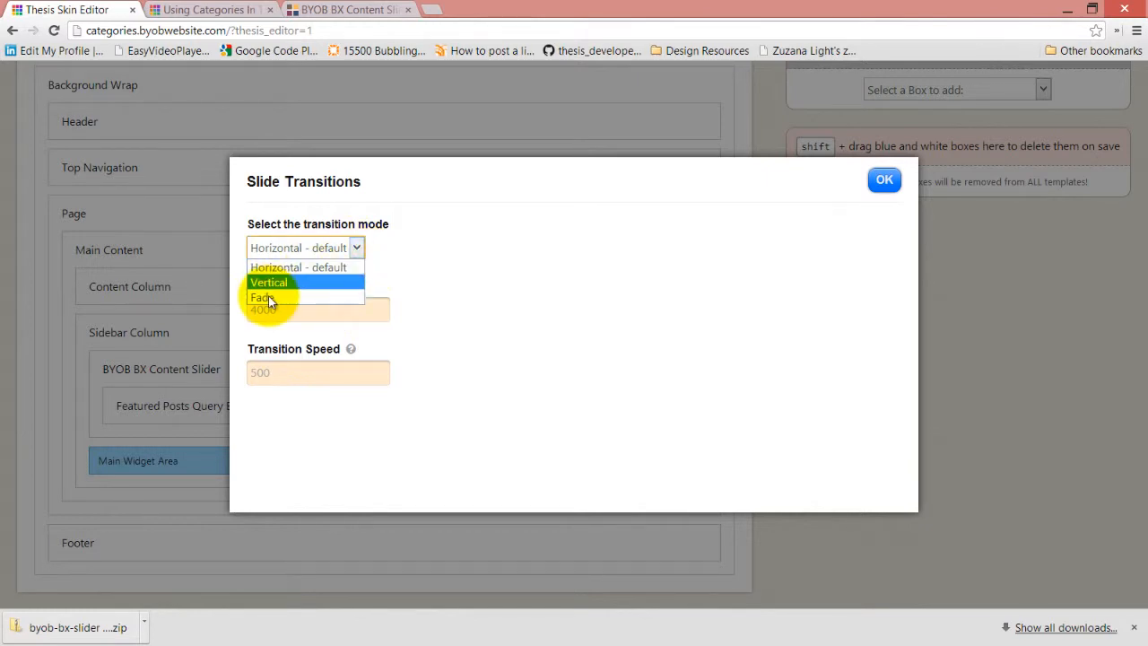
{"action": "left_click", "coordinate": [322, 265]}
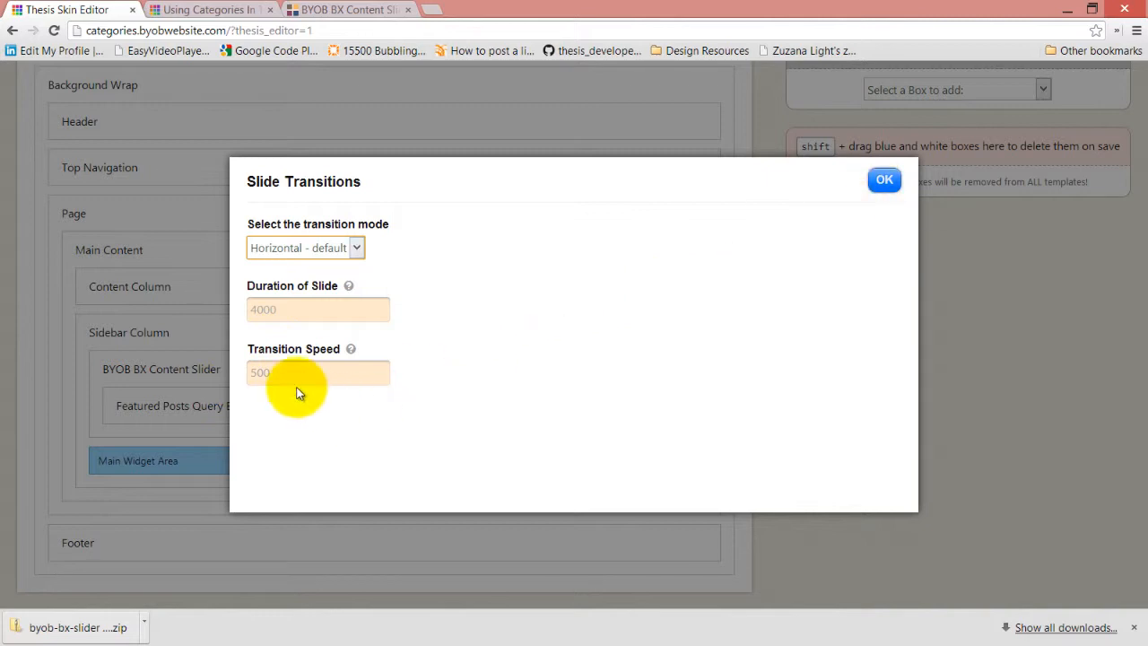
{"action": "left_click", "coordinate": [881, 184]}
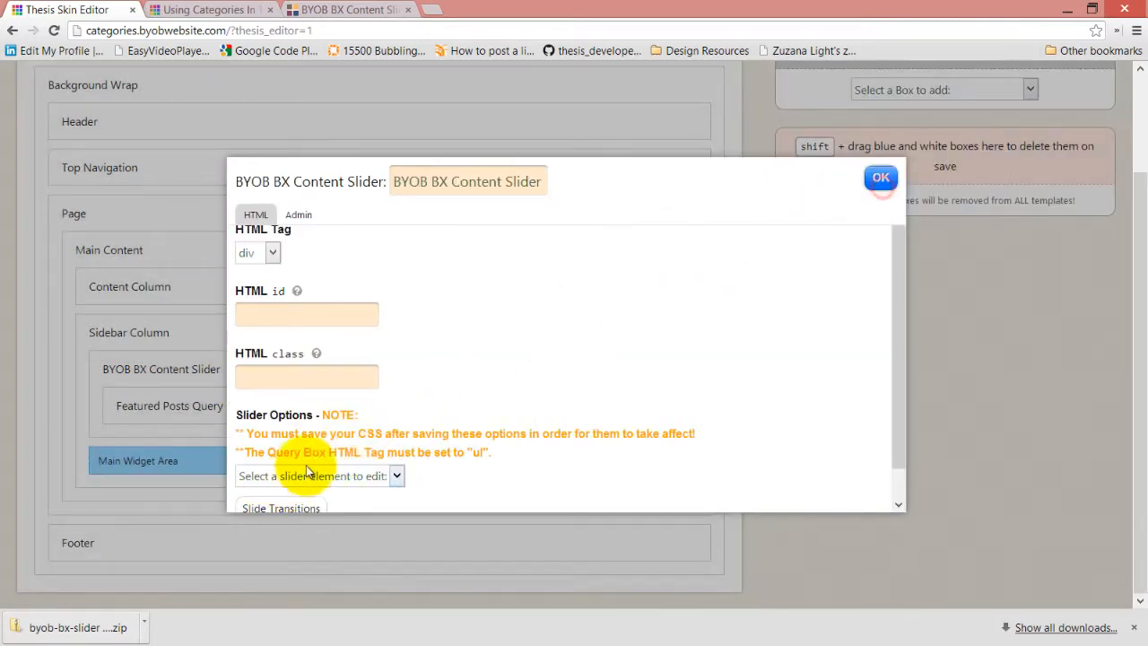
Add the Styling element to the slider options and turn on Show Border for the outside border.
{"action": "scroll", "coordinate": [583, 377], "scroll_direction": "down", "scroll_amount": 1}
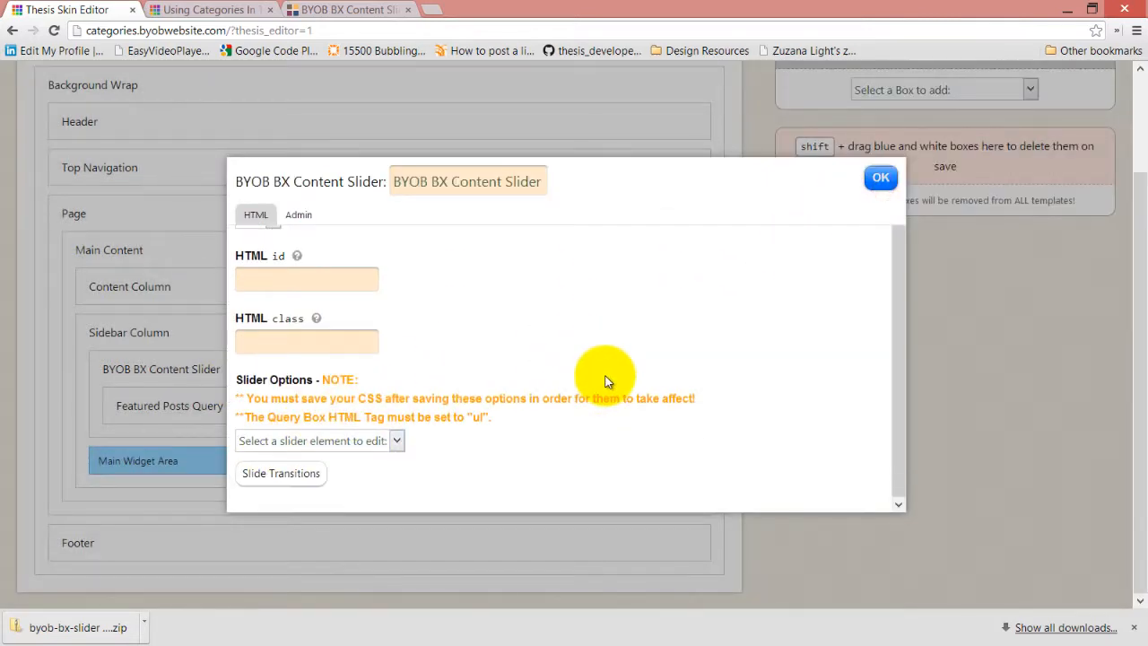
{"action": "left_click", "coordinate": [398, 441]}
{"action": "left_click", "coordinate": [269, 476]}
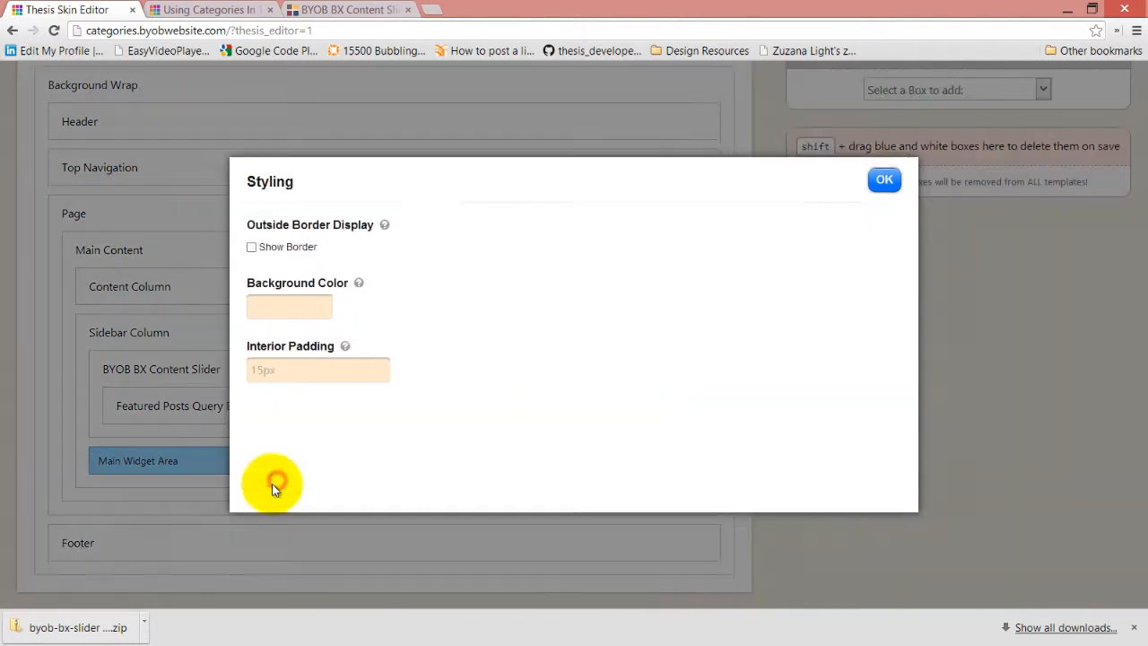
{"action": "left_click", "coordinate": [252, 248]}
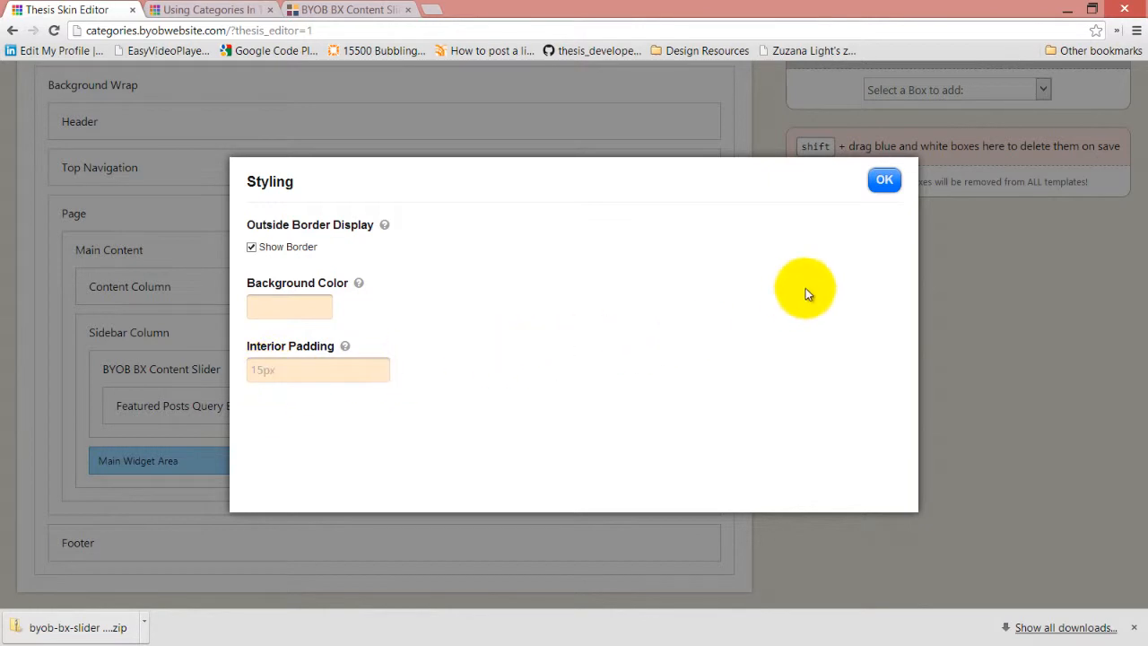
{"action": "left_click", "coordinate": [884, 180]}
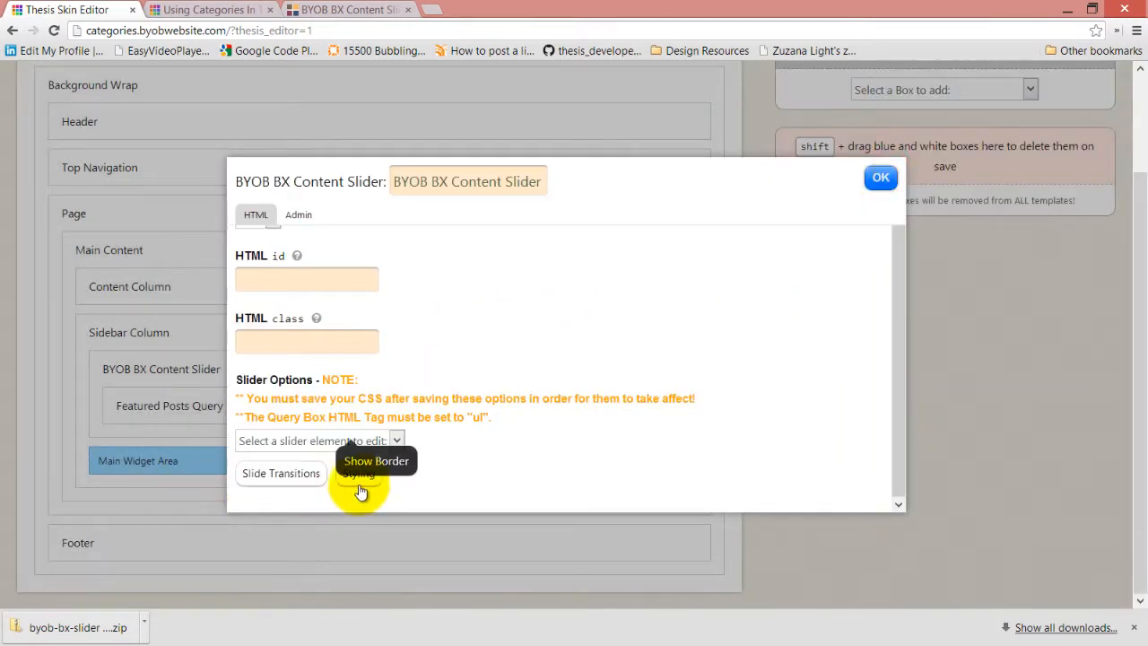
Add the Slide Navigation Controls element, show the previous and next buttons within the slide, and close the slider's settings.
{"action": "left_click", "coordinate": [396, 441]}
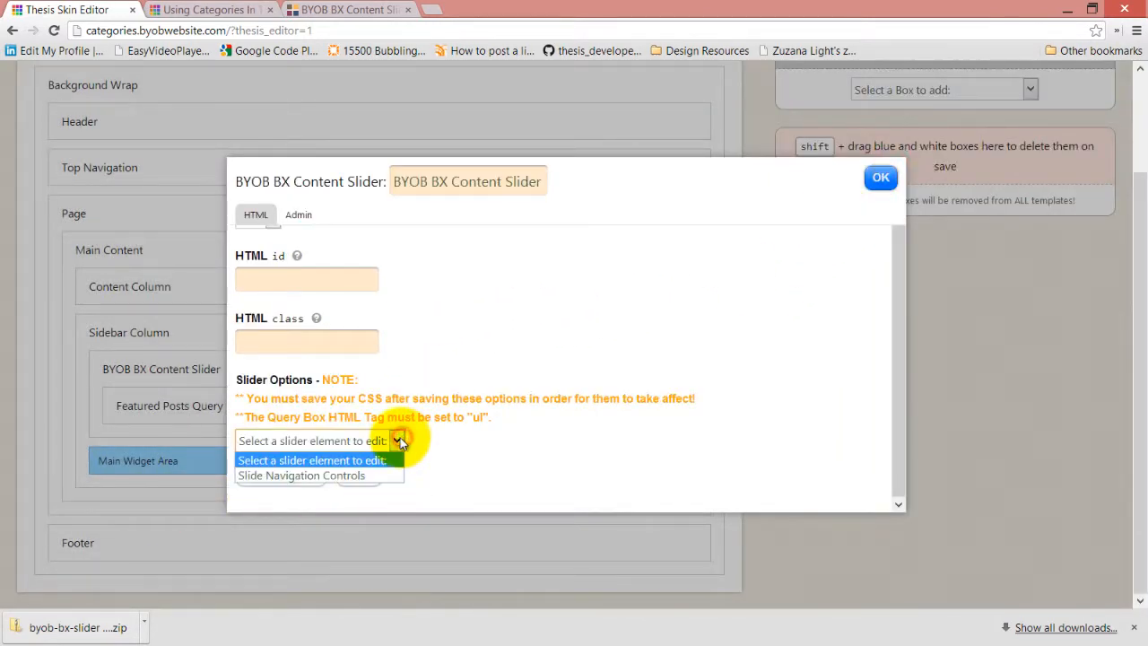
{"action": "left_click", "coordinate": [358, 475]}
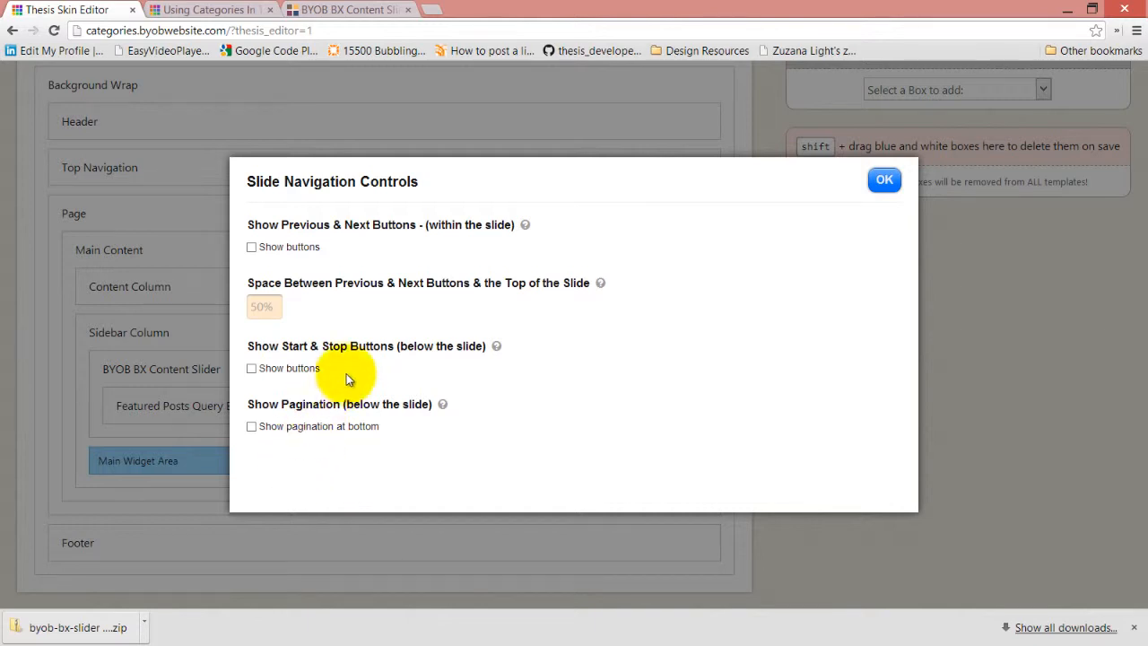
{"action": "left_click", "coordinate": [254, 252]}
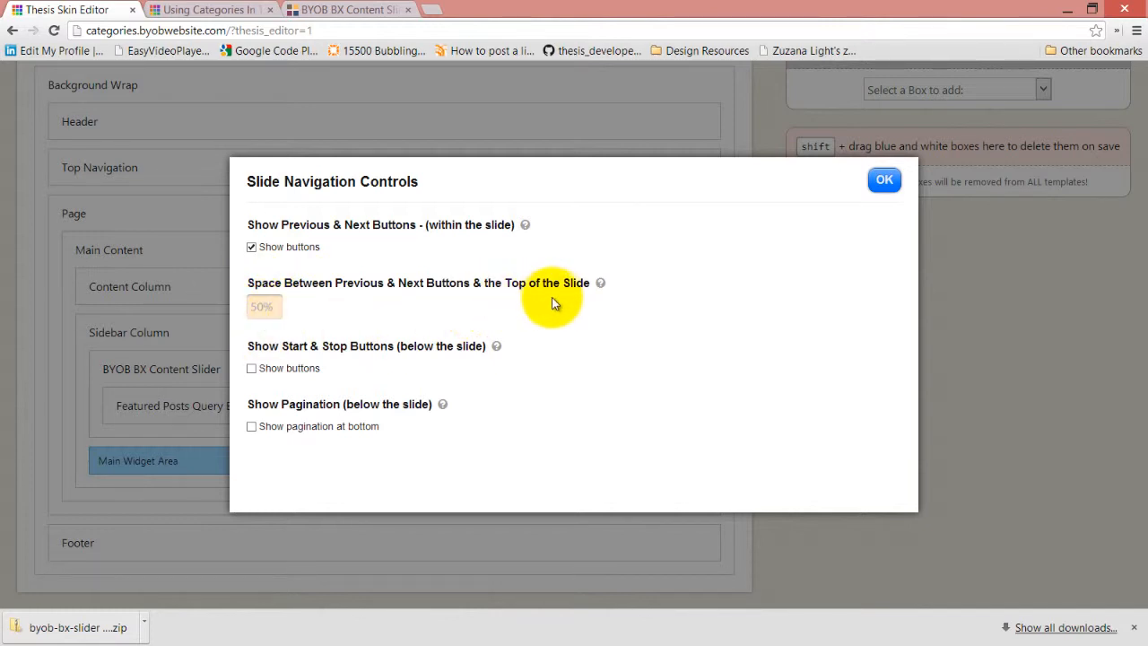
{"action": "left_click", "coordinate": [883, 183]}
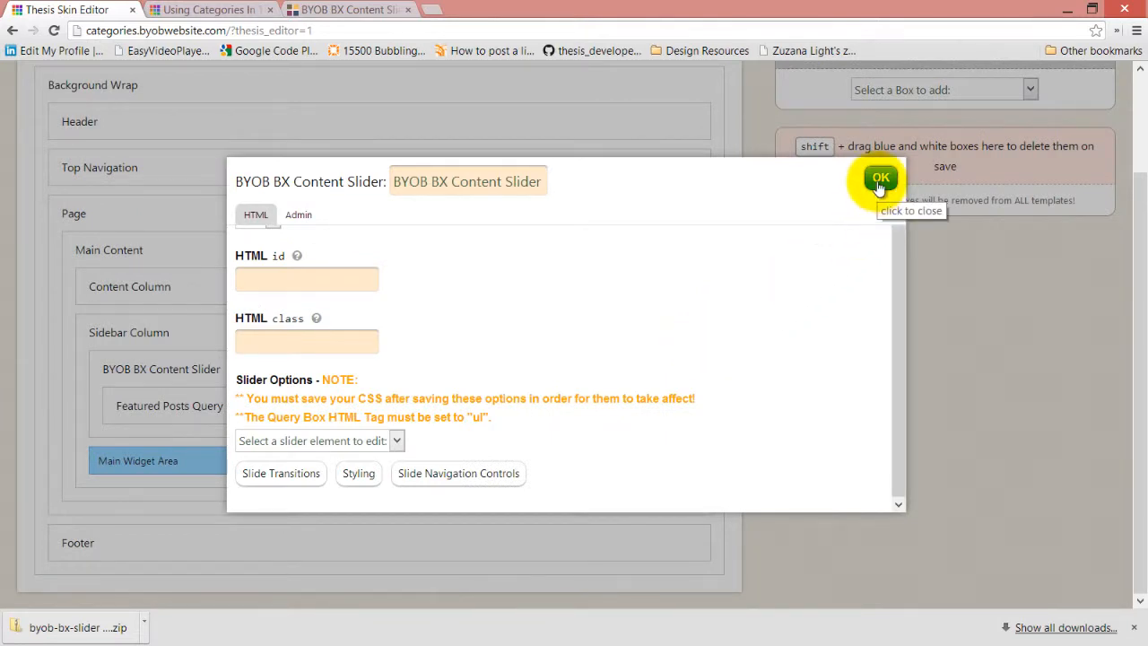
{"action": "left_click", "coordinate": [880, 185]}
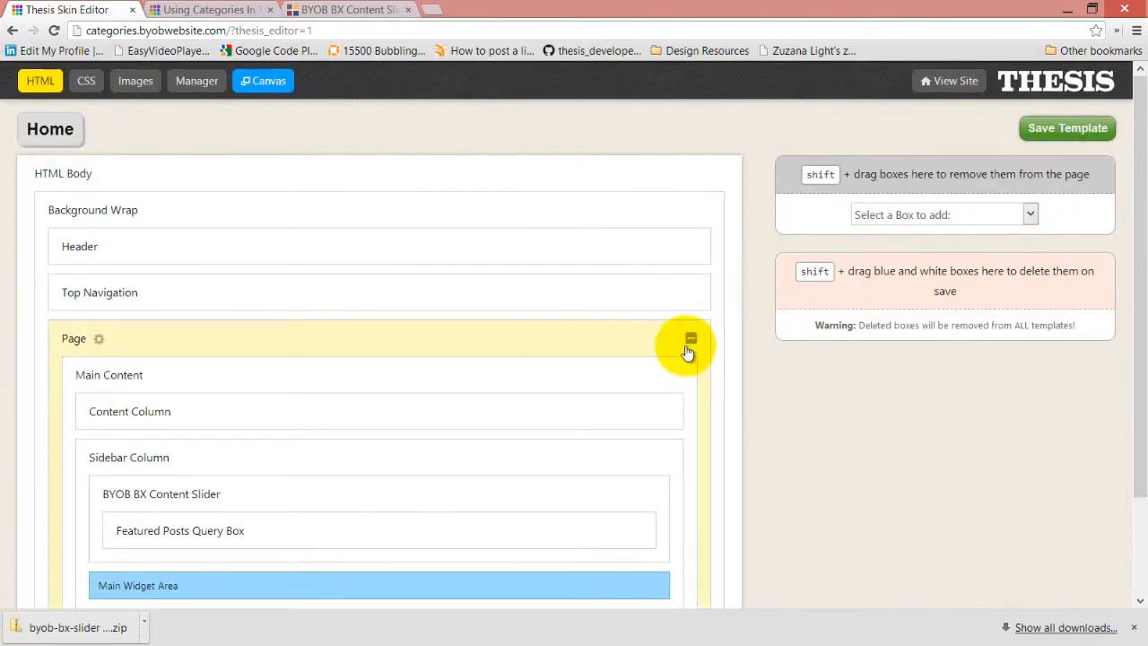
Save the Home template and then save the Skin CSS so the slider options take effect.
{"action": "left_click", "coordinate": [1034, 134]}
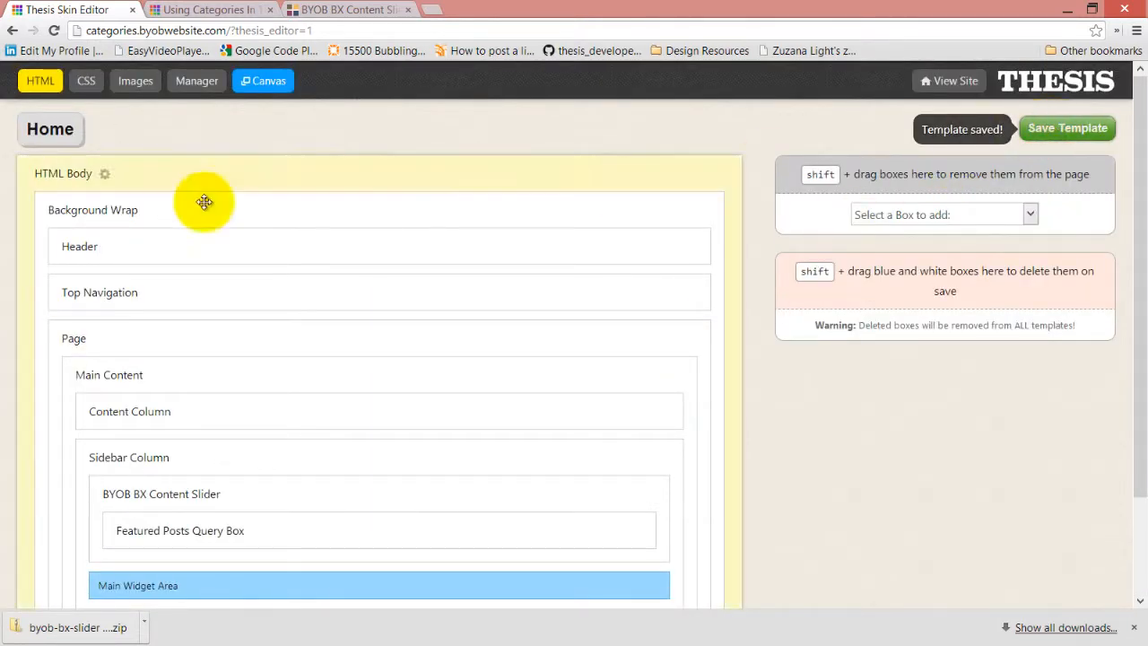
{"action": "left_click", "coordinate": [86, 80]}
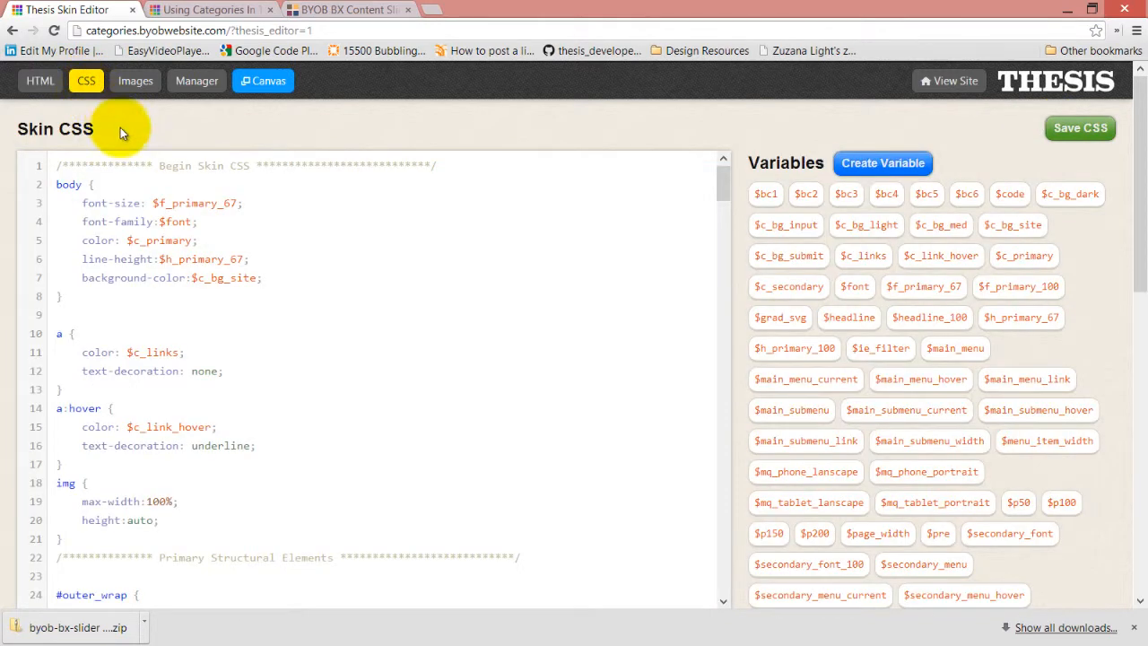
{"action": "right_click", "coordinate": [1093, 125]}
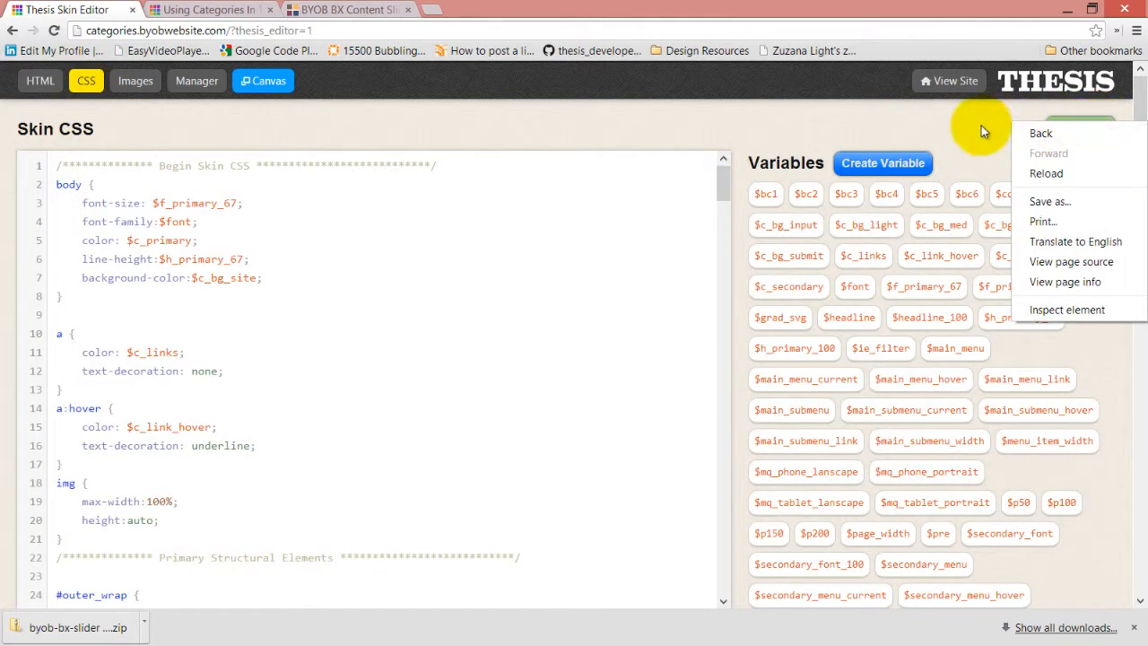
{"action": "left_click", "coordinate": [974, 124]}
{"action": "left_click", "coordinate": [1087, 131]}
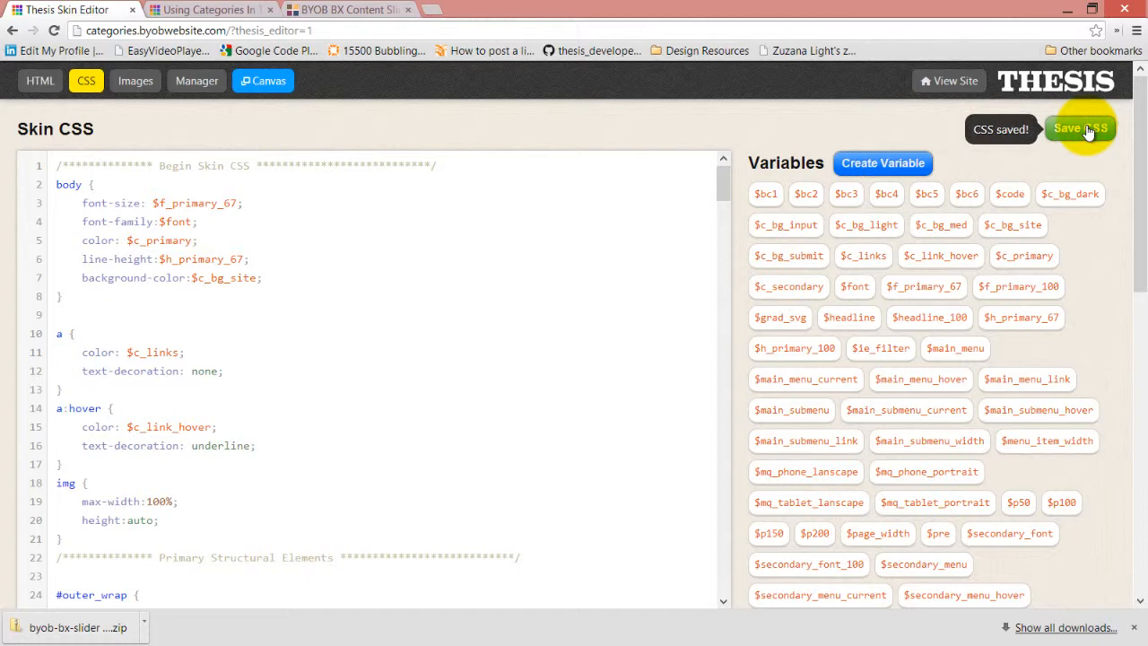
Switch to the live Using Categories In Thesis site and view the sidebar slider on its Blog page.
{"action": "left_click", "coordinate": [206, 9]}
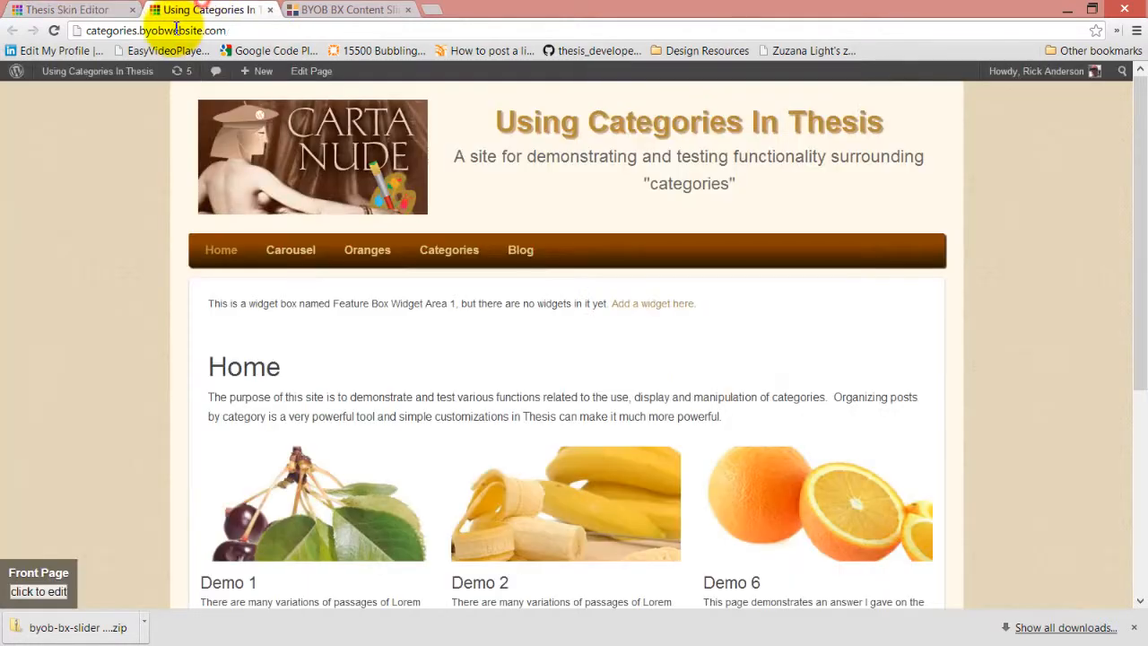
{"action": "left_click", "coordinate": [230, 256]}
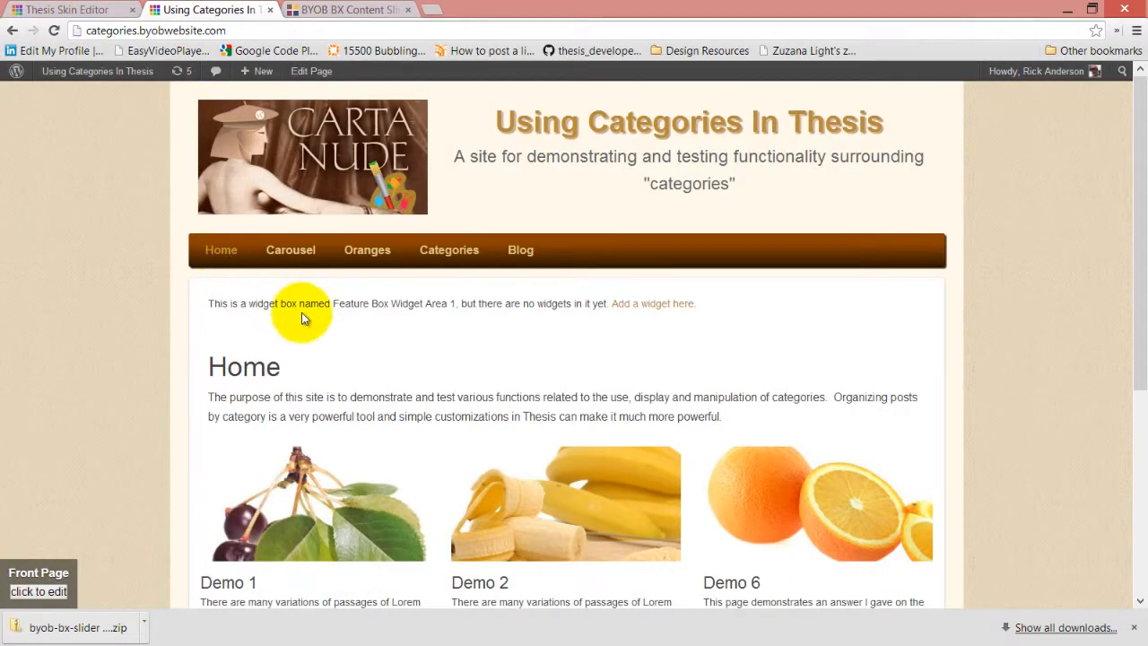
{"action": "left_click", "coordinate": [519, 255]}
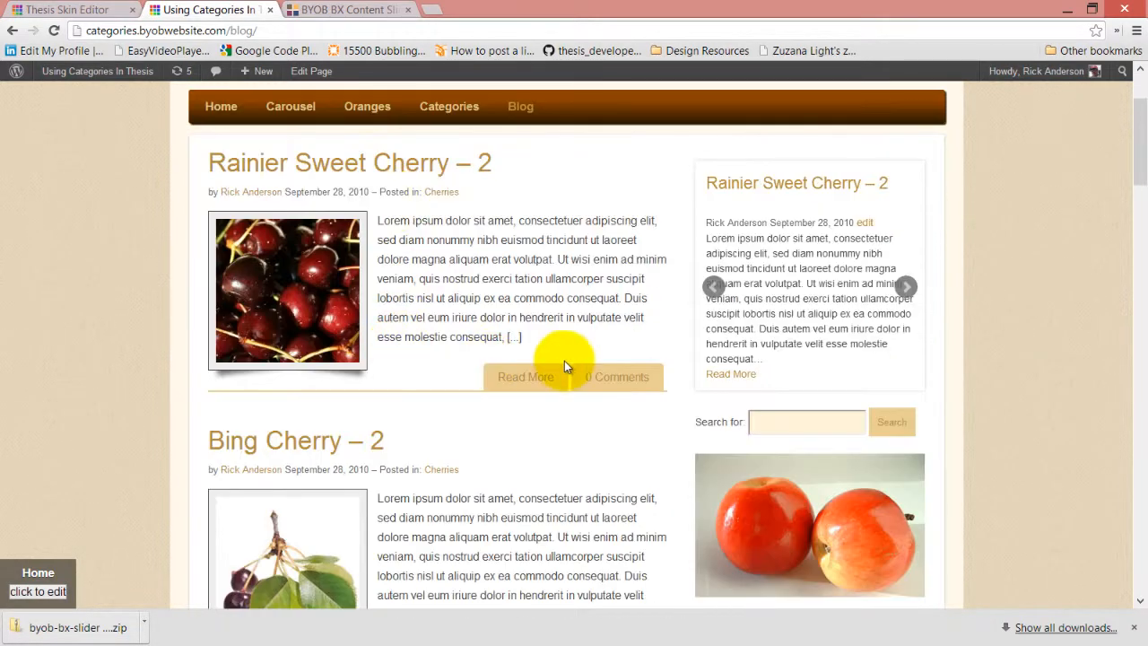
{"action": "scroll", "coordinate": [539, 359], "scroll_direction": "down", "scroll_amount": 3}
{"action": "scroll", "coordinate": [1002, 309], "scroll_direction": "down", "scroll_amount": 1}
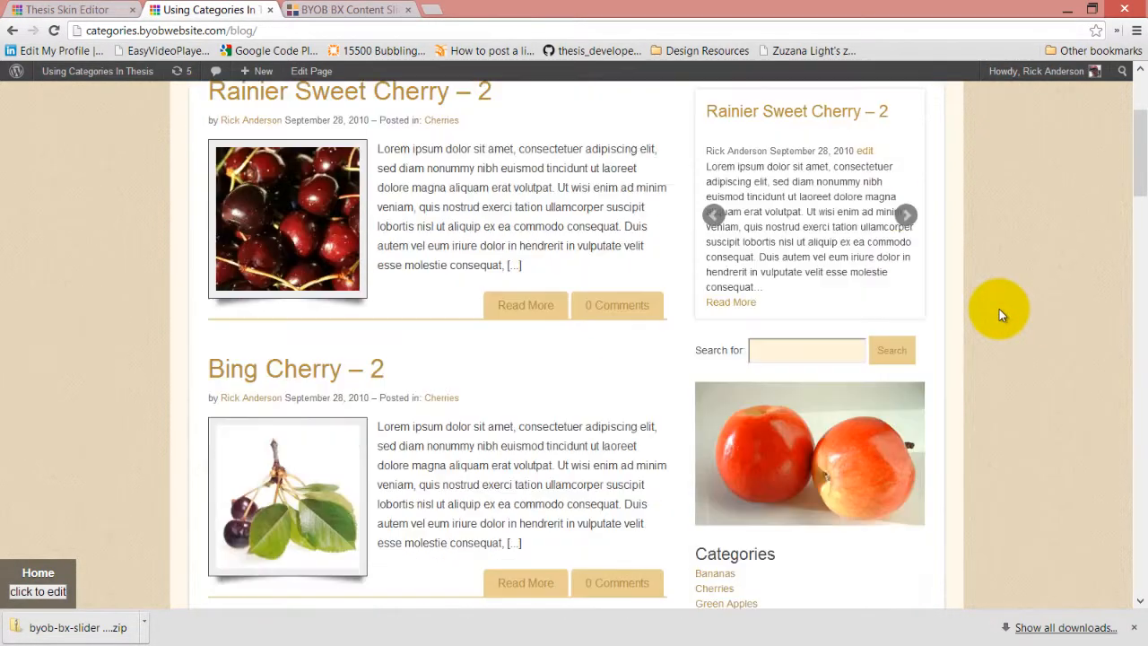
{"action": "scroll", "coordinate": [999, 310], "scroll_direction": "up", "scroll_amount": 1}
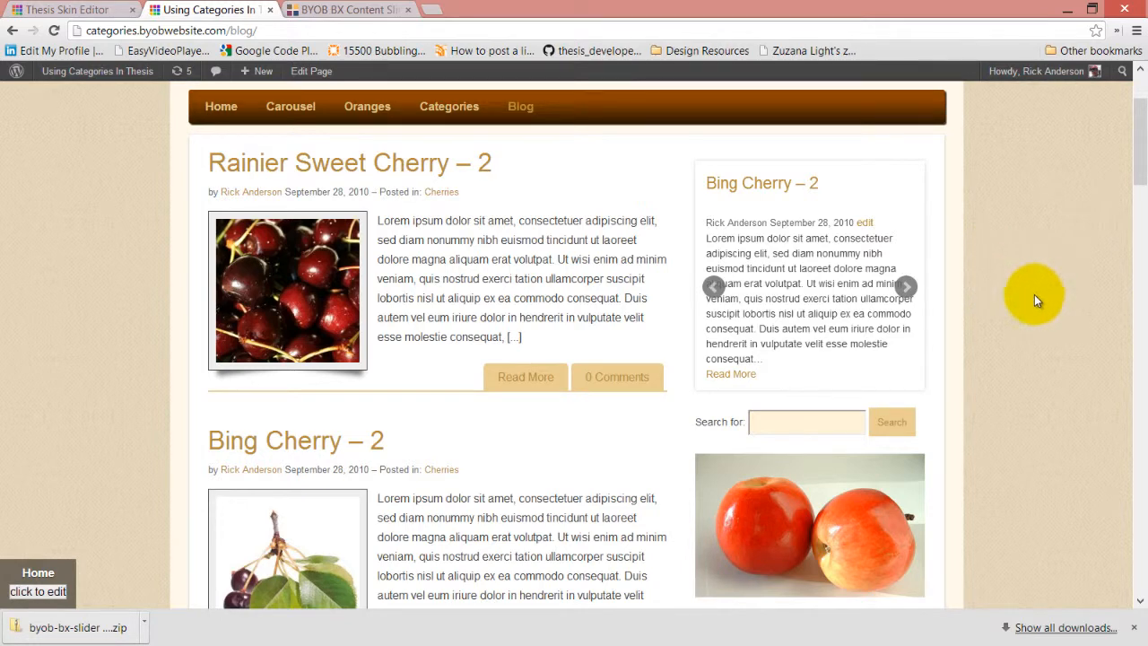
Test the sidebar slider by moving forward and back through its posts with the next and previous controls.
{"action": "left_click", "coordinate": [908, 287]}
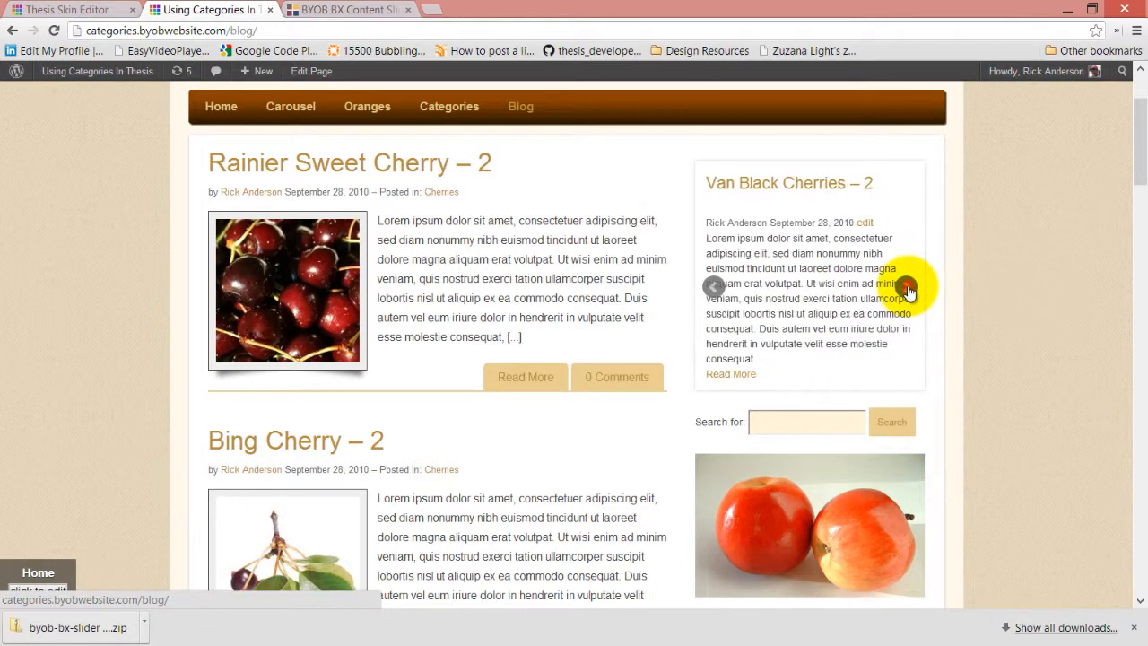
{"action": "left_click", "coordinate": [908, 287]}
{"action": "left_click", "coordinate": [715, 287]}
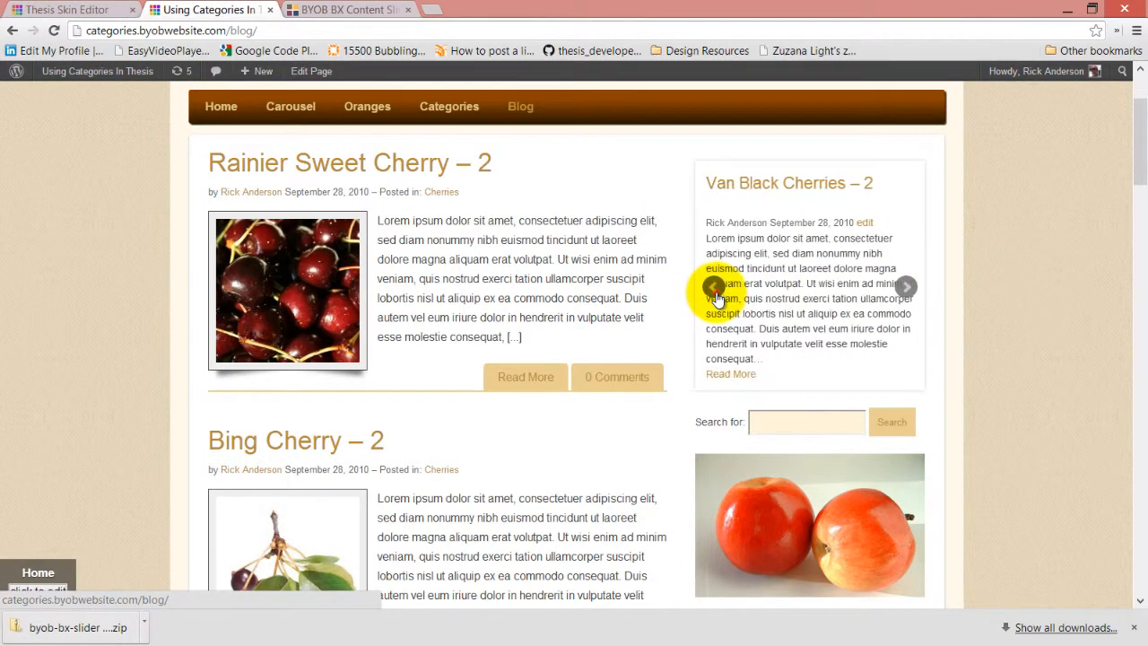
{"action": "left_click", "coordinate": [714, 287]}
{"action": "left_click", "coordinate": [907, 287]}
{"action": "left_click", "coordinate": [906, 287]}
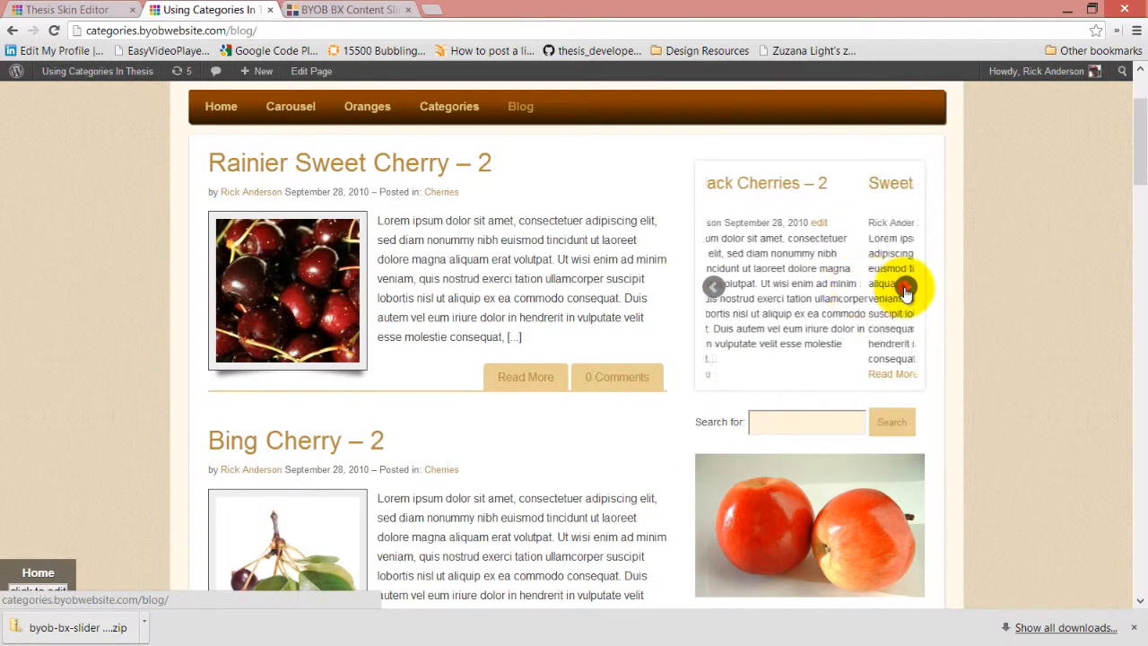
Return to the Thesis Skin Editor and add the WP Featured Image box to the slider's Featured Posts Query Box.
{"action": "left_click", "coordinate": [1018, 287]}
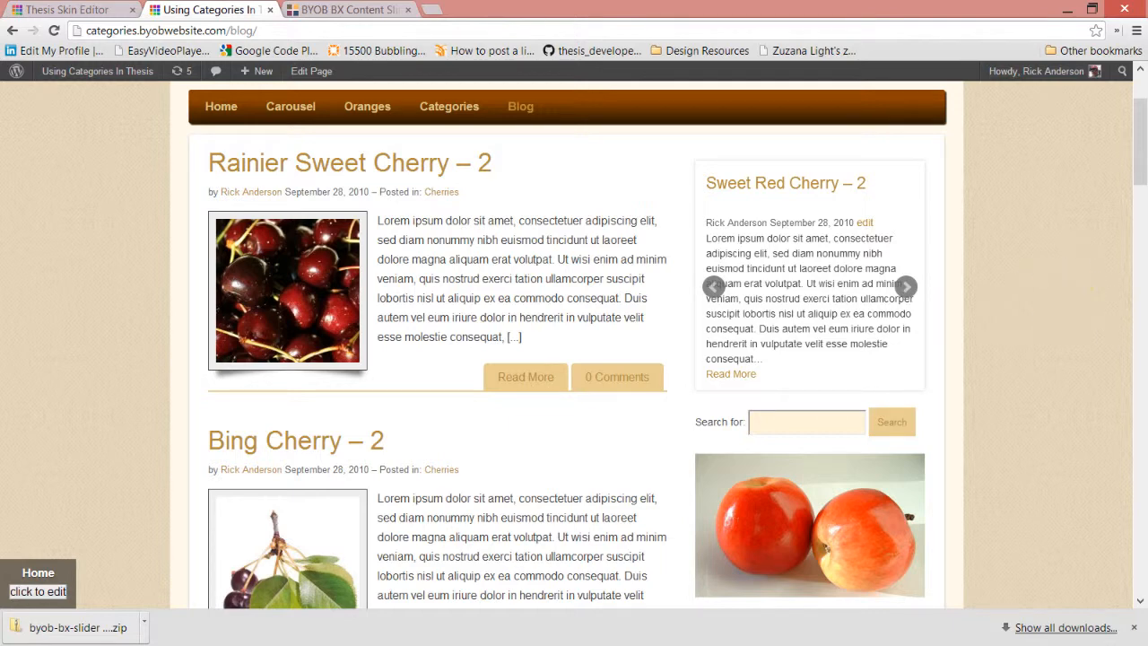
{"action": "left_click", "coordinate": [68, 10]}
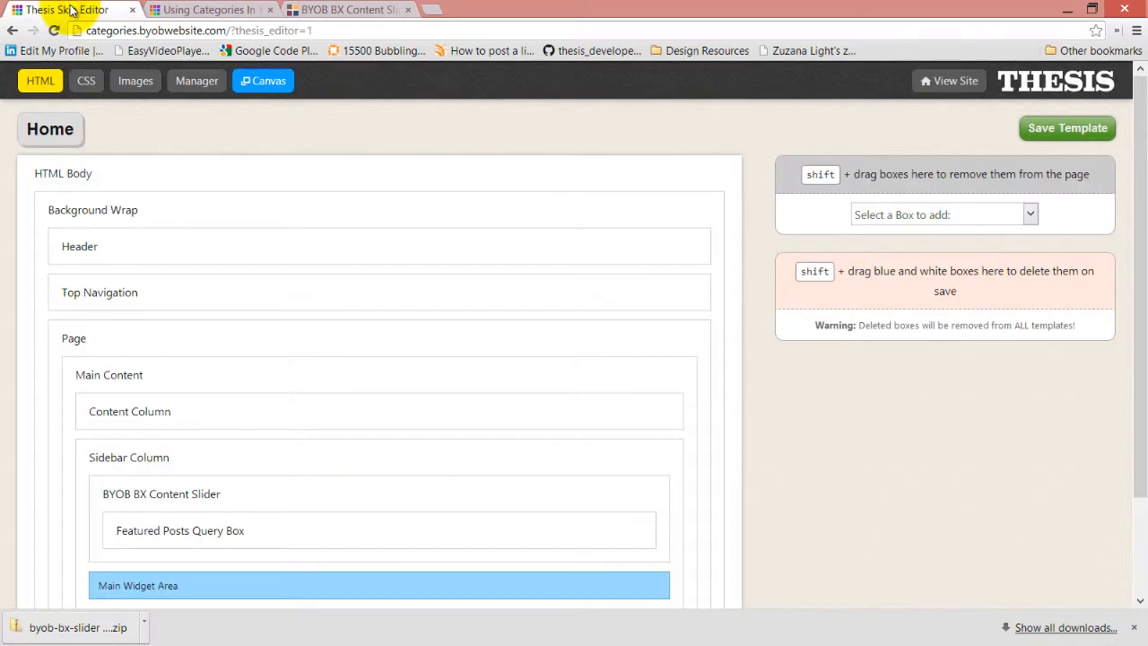
{"action": "scroll", "coordinate": [197, 512], "scroll_direction": "down", "scroll_amount": 3}
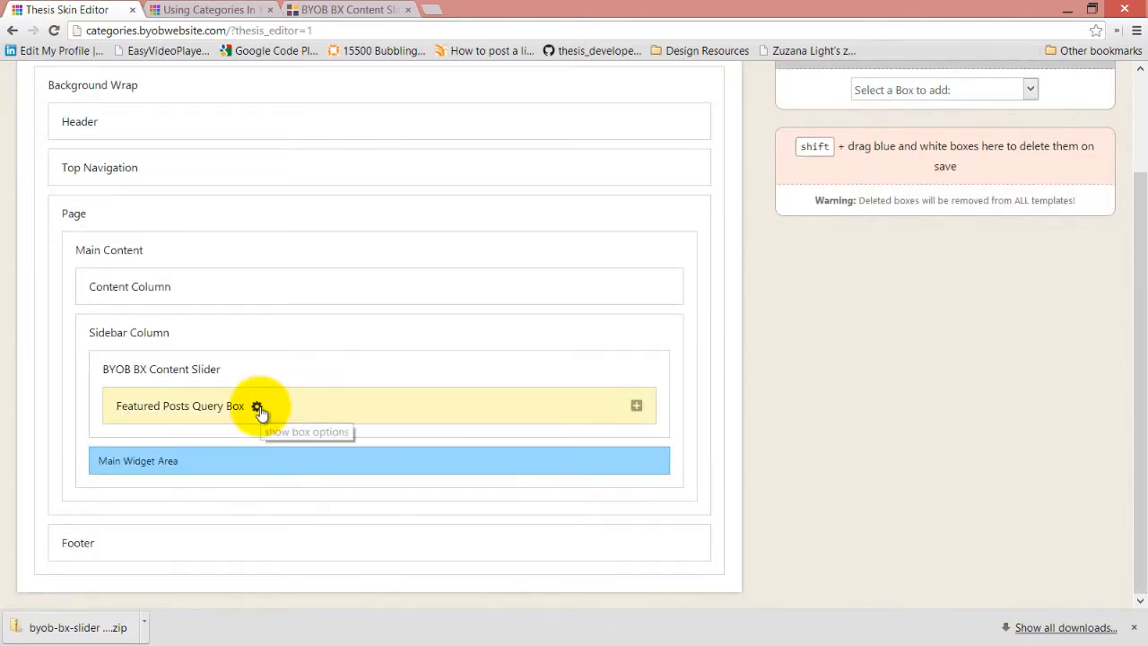
{"action": "left_click", "coordinate": [637, 407]}
{"action": "scroll", "coordinate": [544, 410], "scroll_direction": "down", "scroll_amount": 3}
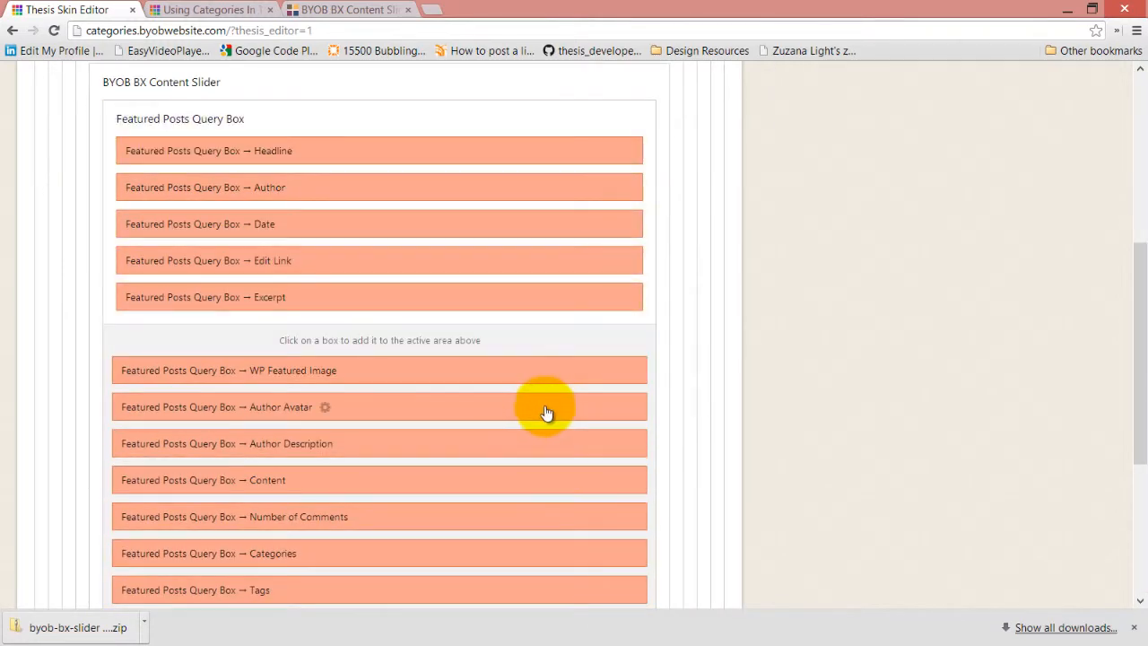
{"action": "scroll", "coordinate": [449, 345], "scroll_direction": "down", "scroll_amount": 1}
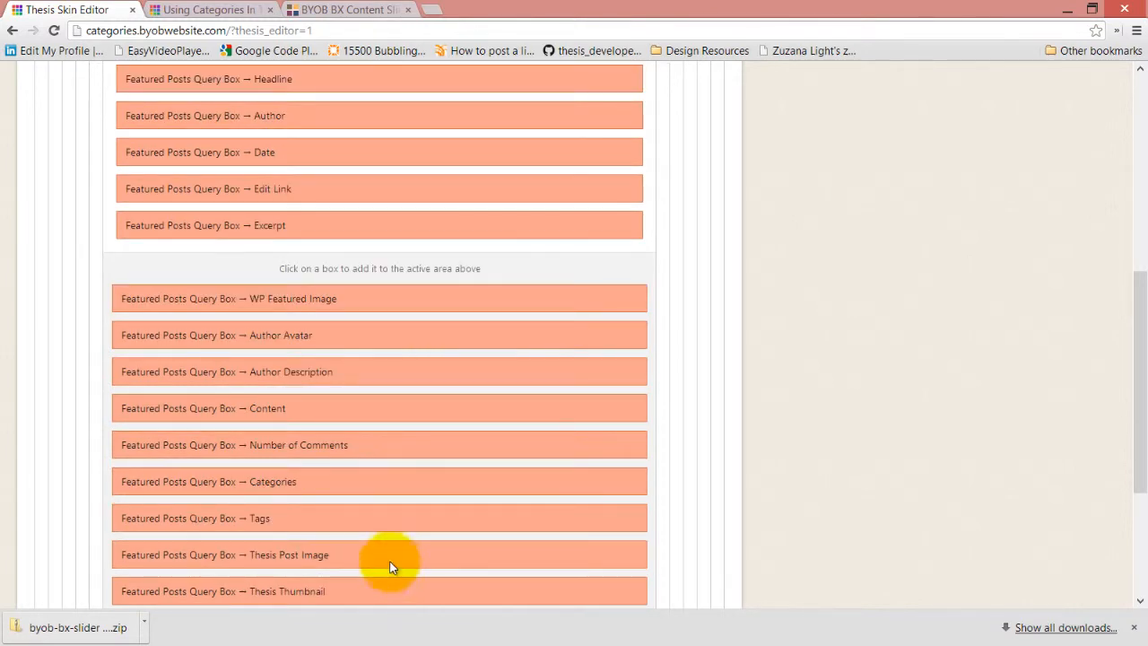
{"action": "scroll", "coordinate": [391, 494], "scroll_direction": "down", "scroll_amount": 2}
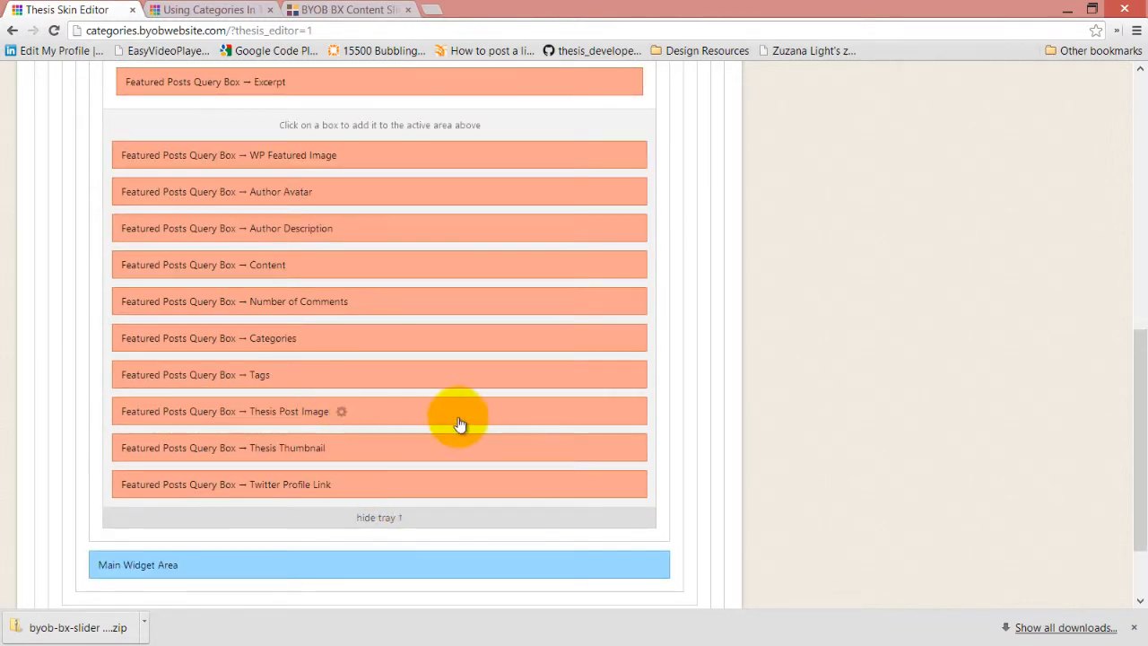
{"action": "left_click", "coordinate": [461, 159]}
{"action": "scroll", "coordinate": [429, 440], "scroll_direction": "up", "scroll_amount": 4}
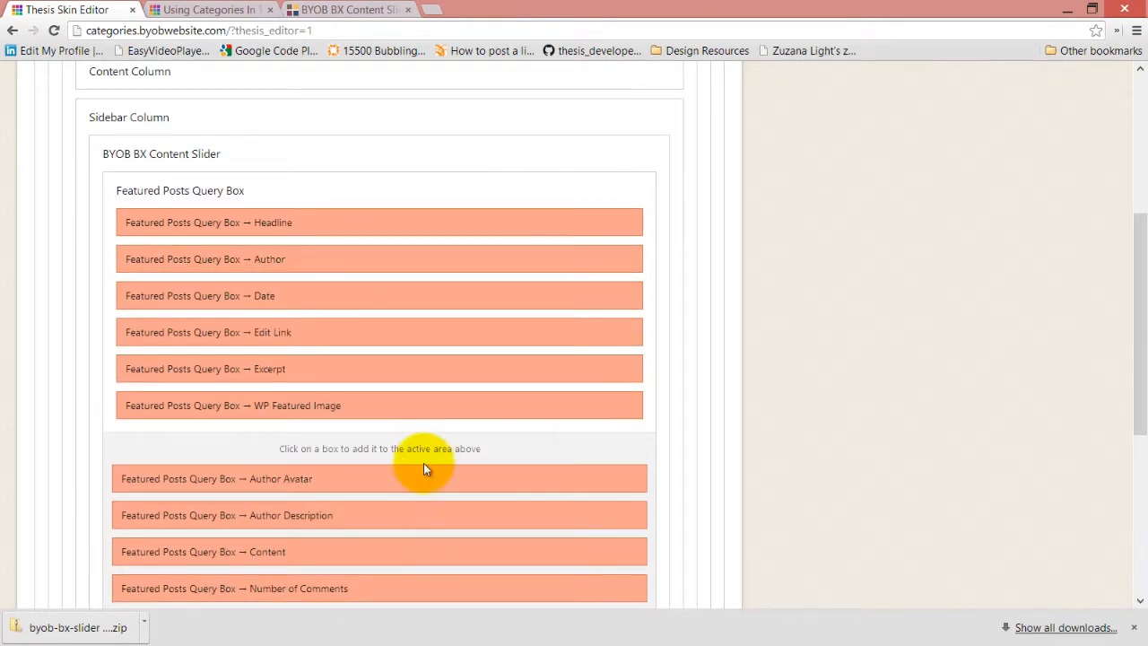
Remove the Excerpt, Edit Link, Author and Date boxes from the Featured Posts Query Box, keeping the Headline and WP Featured Image.
{"action": "left_click_drag", "start_coordinate": [409, 369], "coordinate": [410, 445]}
{"action": "left_click_drag", "start_coordinate": [413, 344], "coordinate": [411, 395]}
{"action": "left_click_drag", "start_coordinate": [422, 297], "coordinate": [418, 358]}
{"action": "left_click_drag", "start_coordinate": [418, 258], "coordinate": [410, 359]}
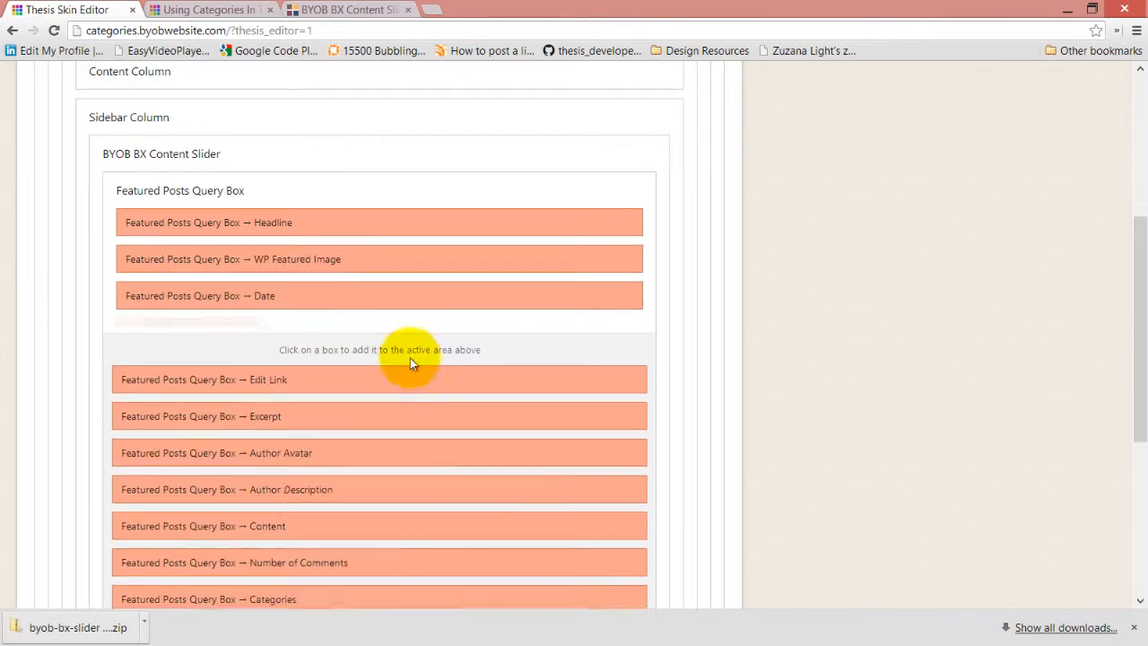
{"action": "left_click_drag", "start_coordinate": [401, 293], "coordinate": [404, 347]}
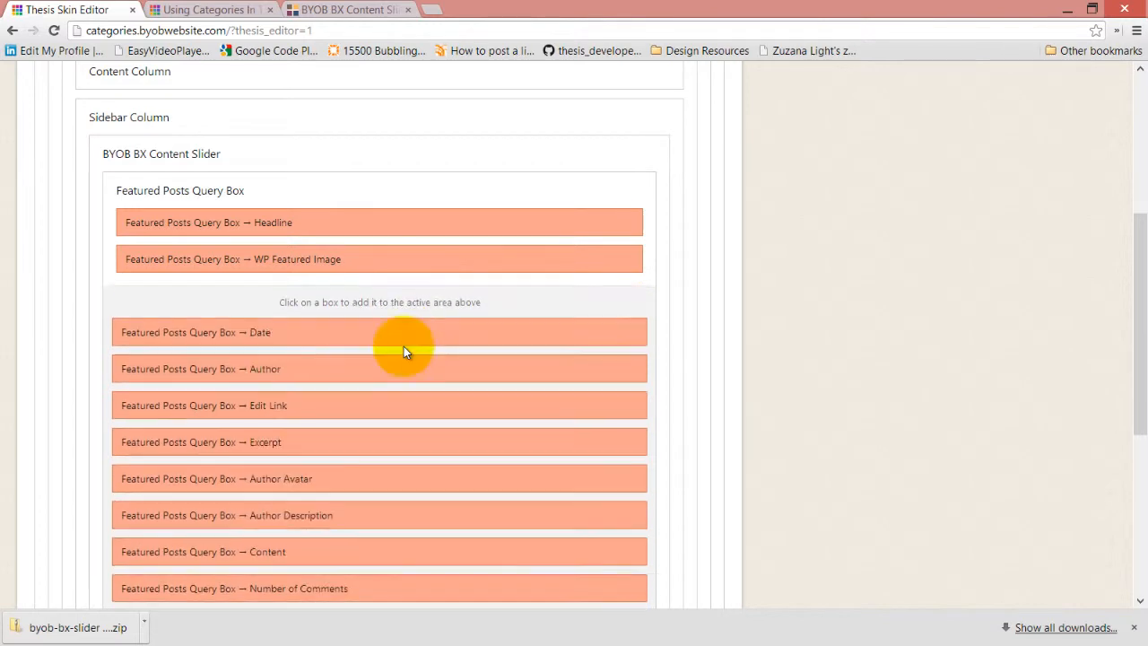
Set the WP Featured Image box to Medium size with centered (no wrap) alignment and close its options.
{"action": "left_click", "coordinate": [357, 259]}
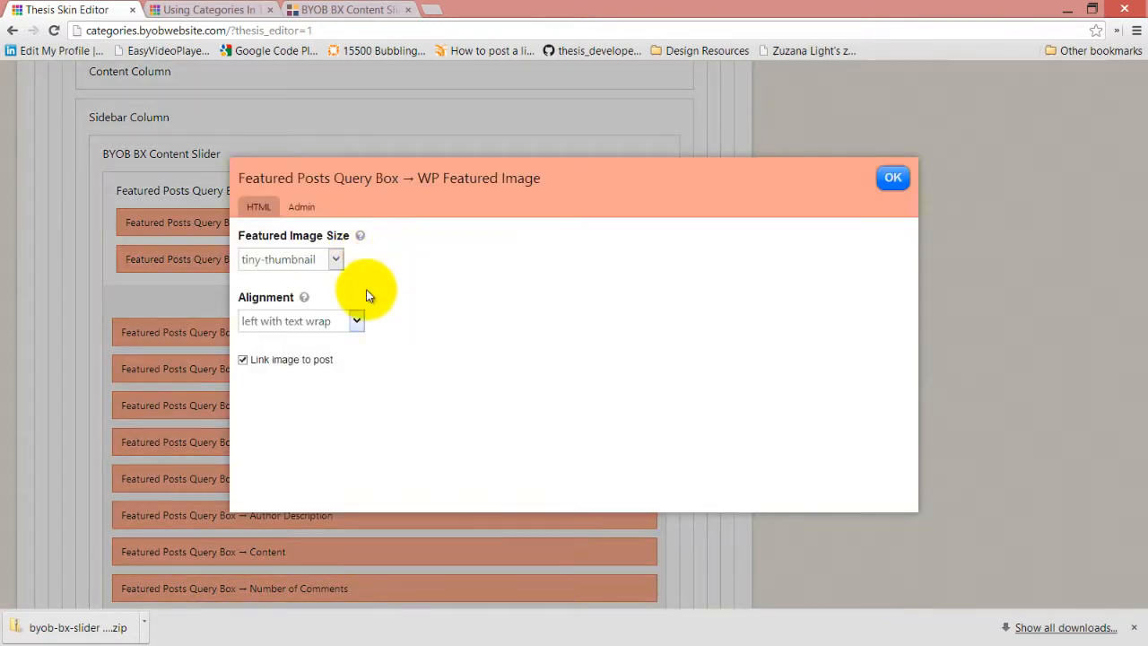
{"action": "left_click", "coordinate": [335, 259]}
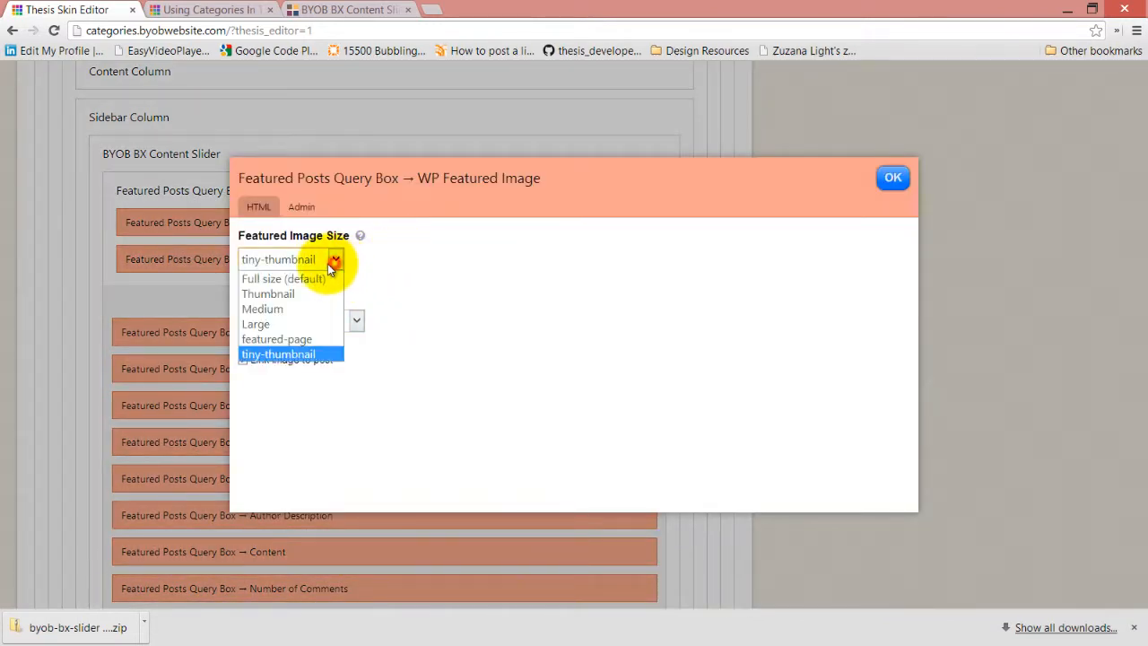
{"action": "left_click", "coordinate": [305, 311]}
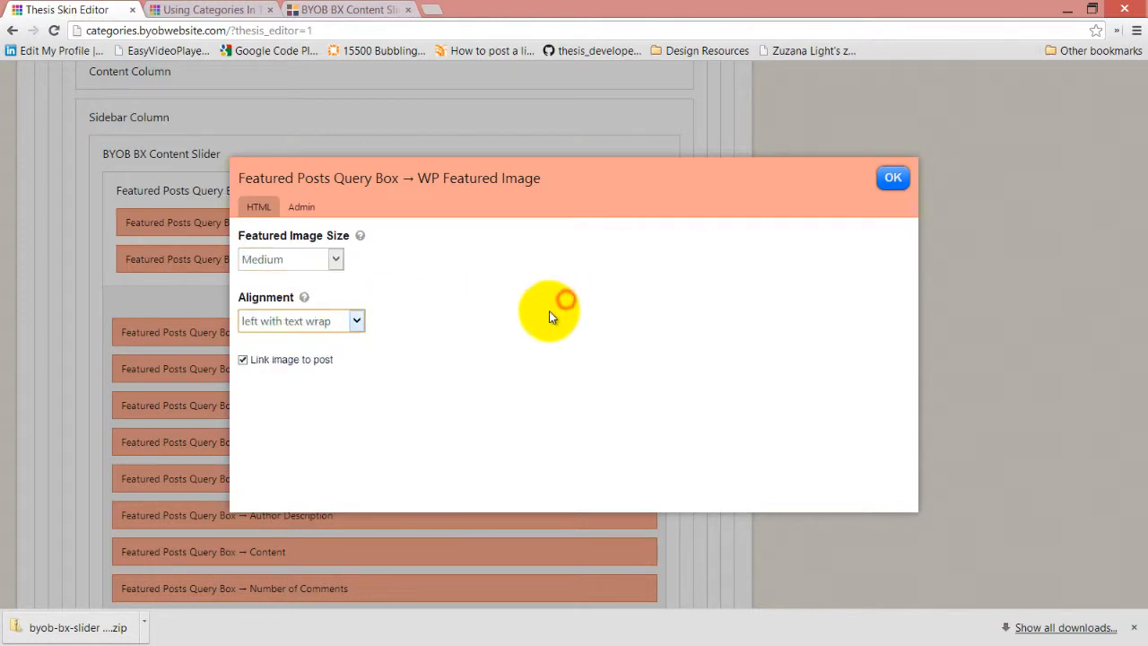
{"action": "left_click", "coordinate": [357, 321]}
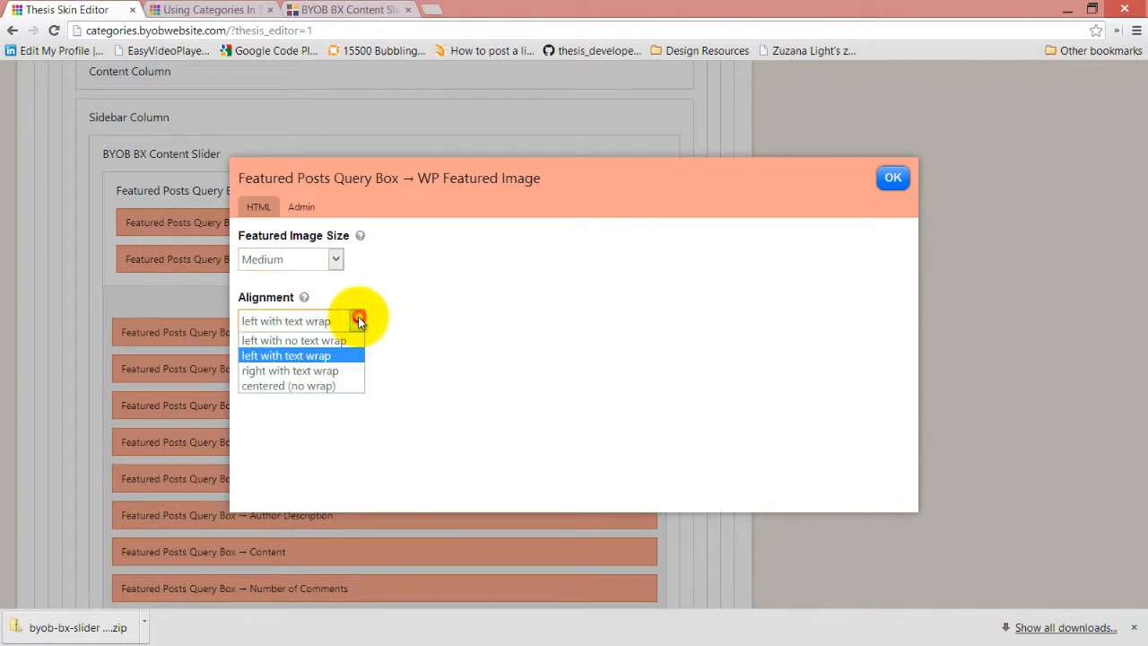
{"action": "left_click", "coordinate": [324, 382]}
{"action": "left_click", "coordinate": [464, 345]}
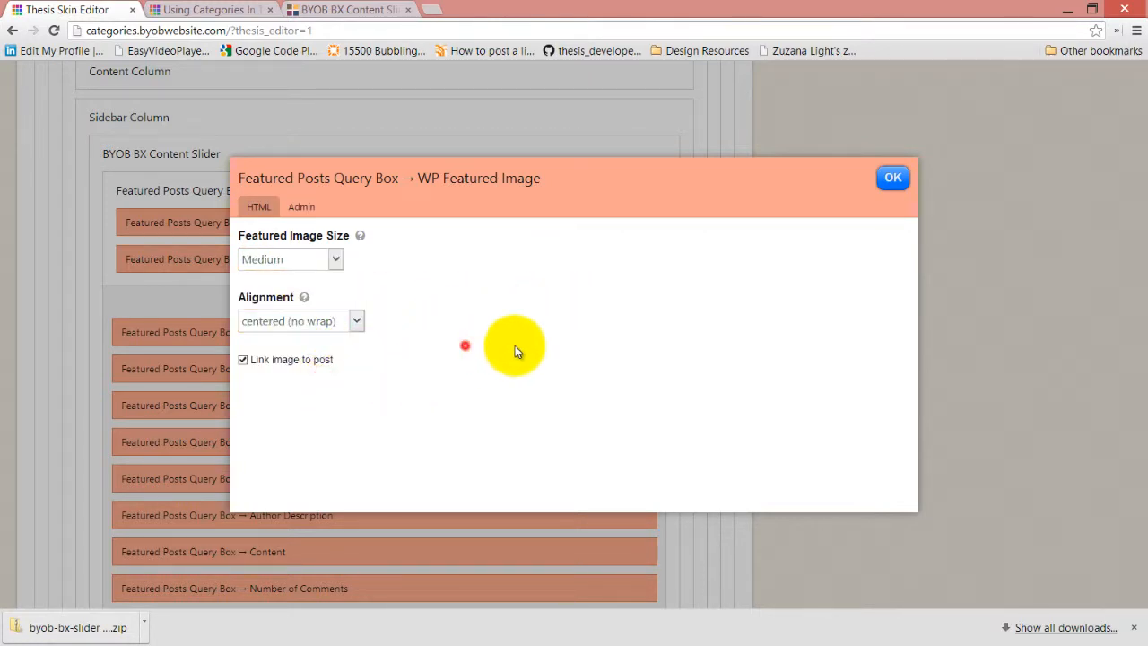
{"action": "left_click", "coordinate": [893, 180]}
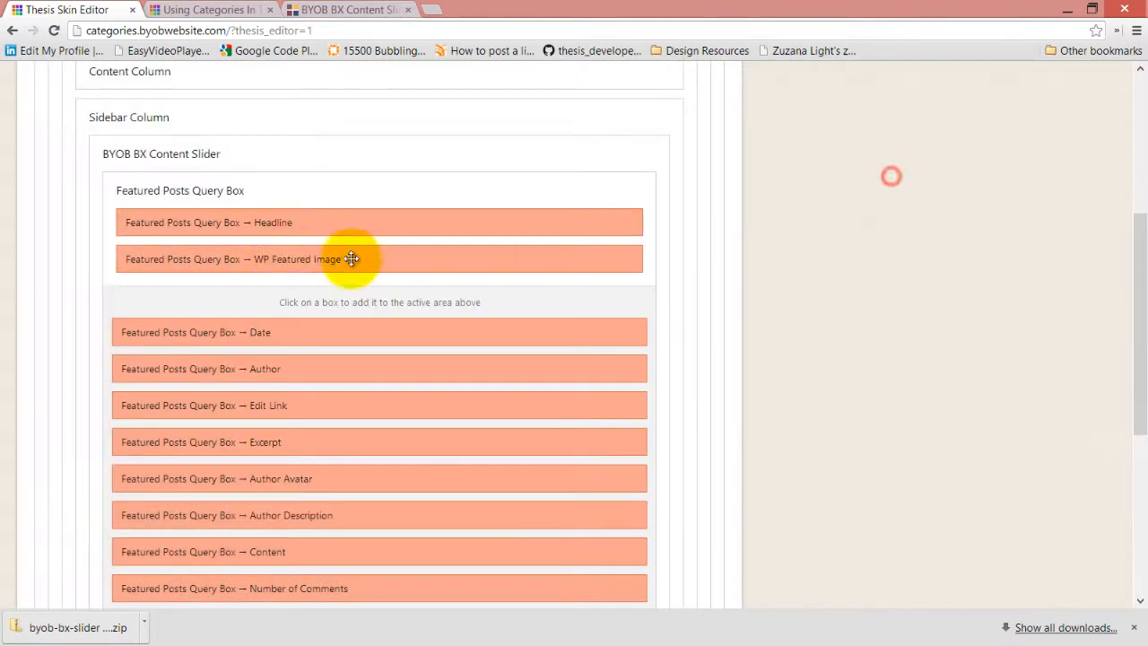
Check the Headline box's HTML options and save the Home template.
{"action": "left_click", "coordinate": [307, 223]}
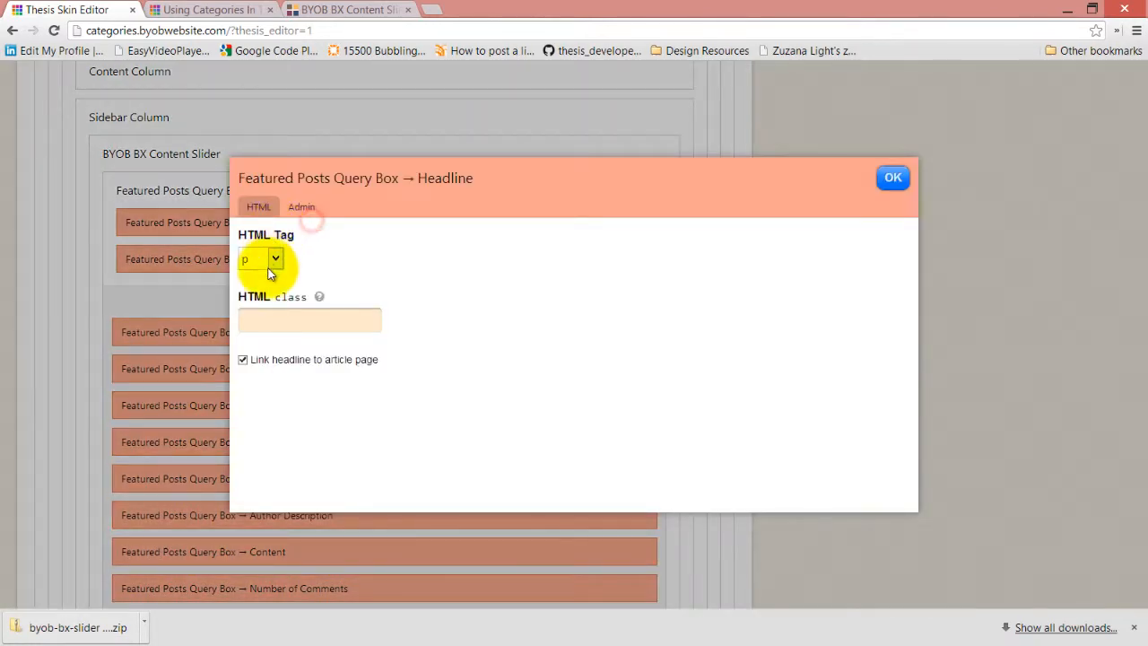
{"action": "left_click", "coordinate": [890, 183]}
{"action": "scroll", "coordinate": [702, 325], "scroll_direction": "up", "scroll_amount": 2}
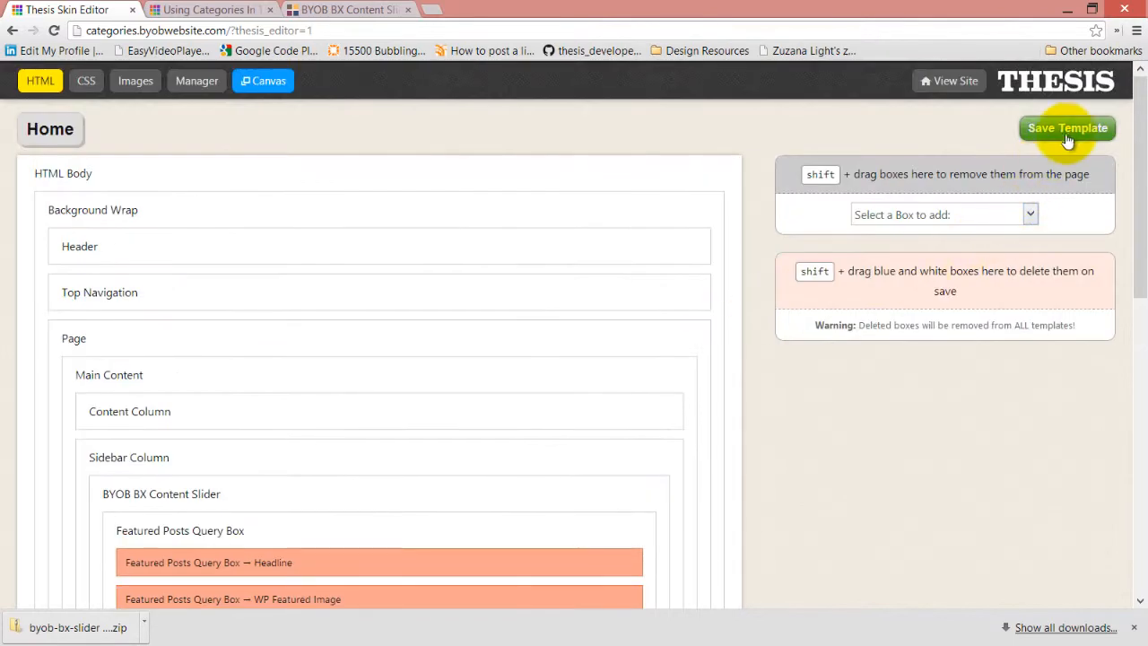
{"action": "left_click", "coordinate": [1067, 132]}
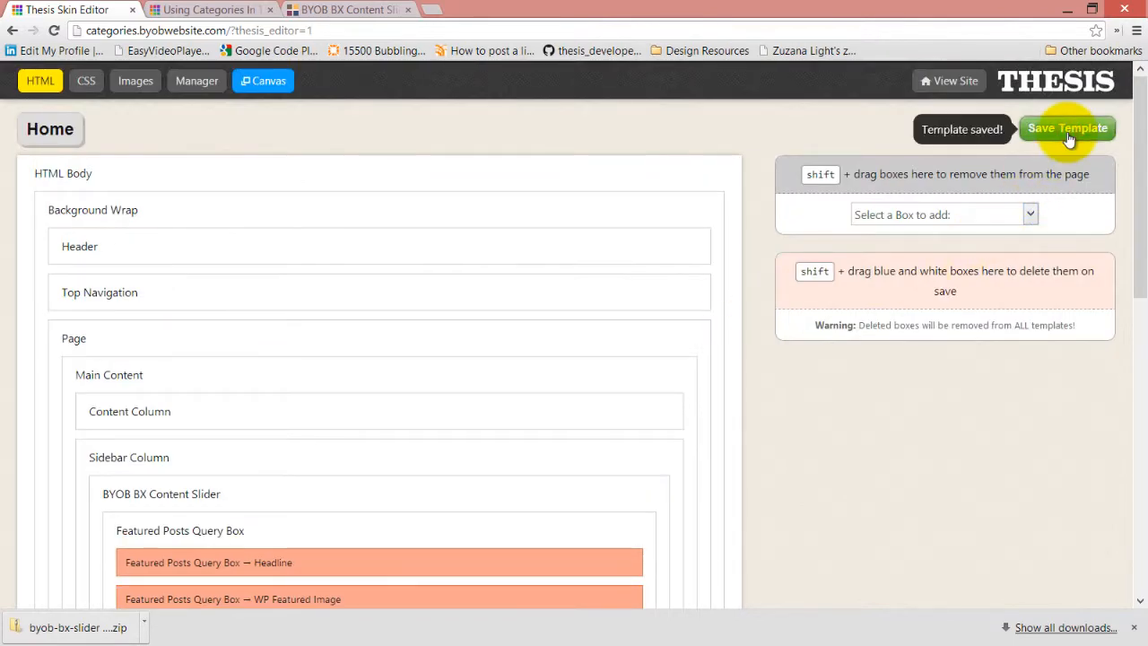
Reload the live Blog page to view the sidebar slider with headline and featured image.
{"action": "left_click", "coordinate": [211, 10]}
{"action": "left_click", "coordinate": [54, 29]}
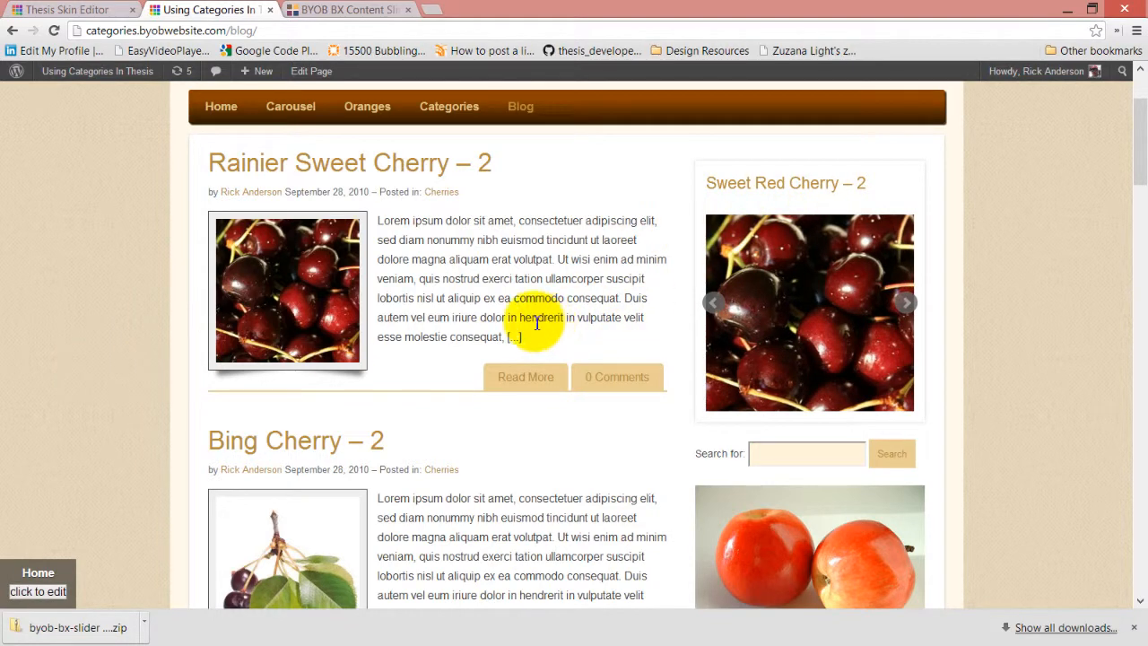
Turn off the BYOB BX Content Slider's previous and next buttons, show its start and stop buttons and bottom pagination, and close the settings.
{"action": "left_click", "coordinate": [93, 8]}
{"action": "scroll", "coordinate": [234, 216], "scroll_direction": "down", "scroll_amount": 3}
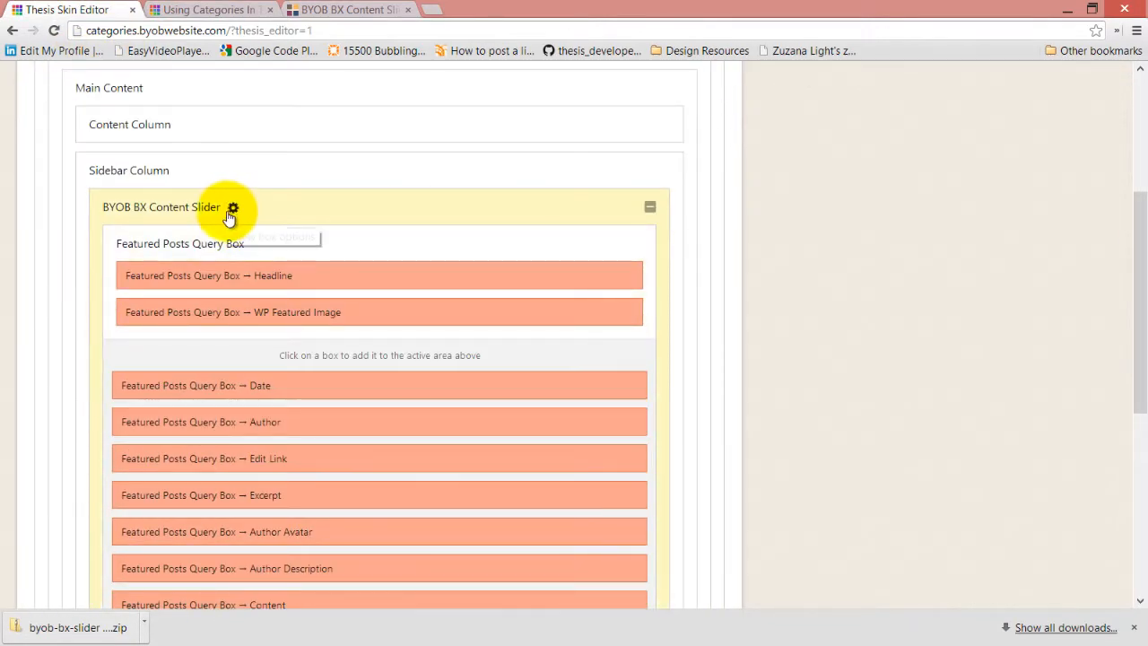
{"action": "left_click", "coordinate": [231, 208]}
{"action": "scroll", "coordinate": [444, 269], "scroll_direction": "down", "scroll_amount": 1}
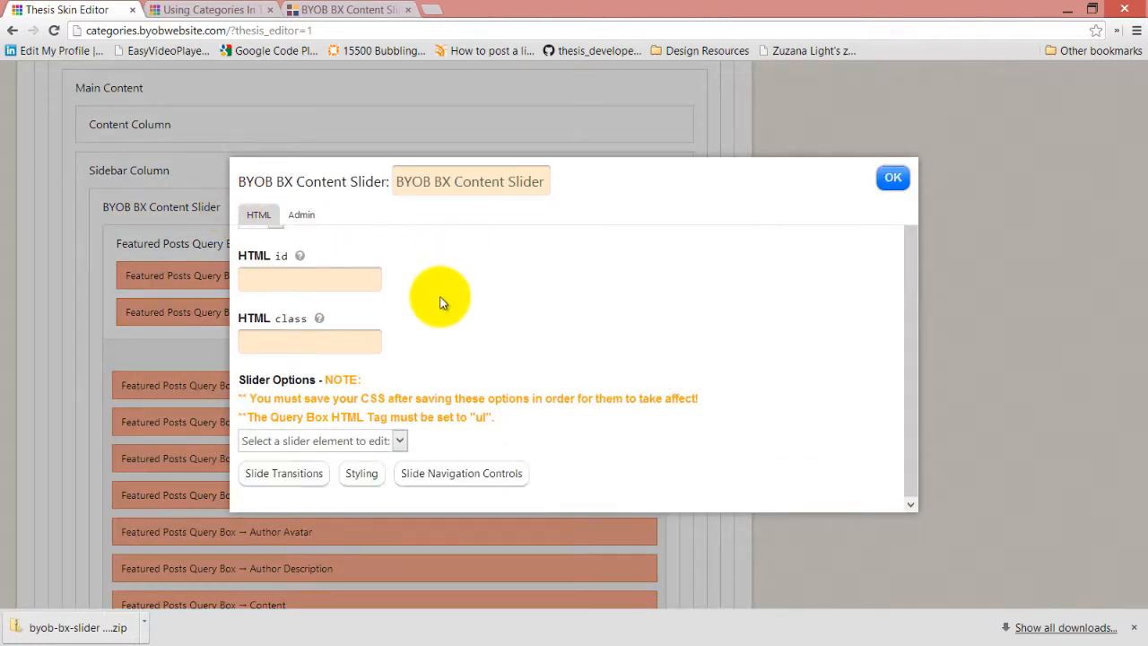
{"action": "left_click", "coordinate": [450, 476]}
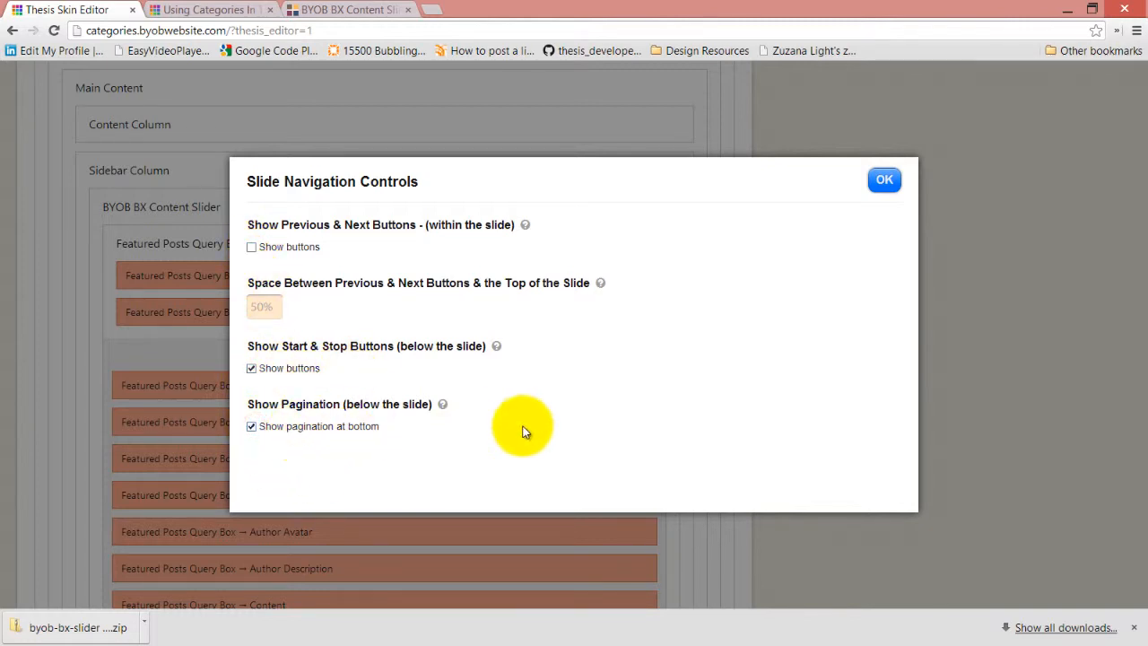
{"action": "left_click", "coordinate": [897, 182]}
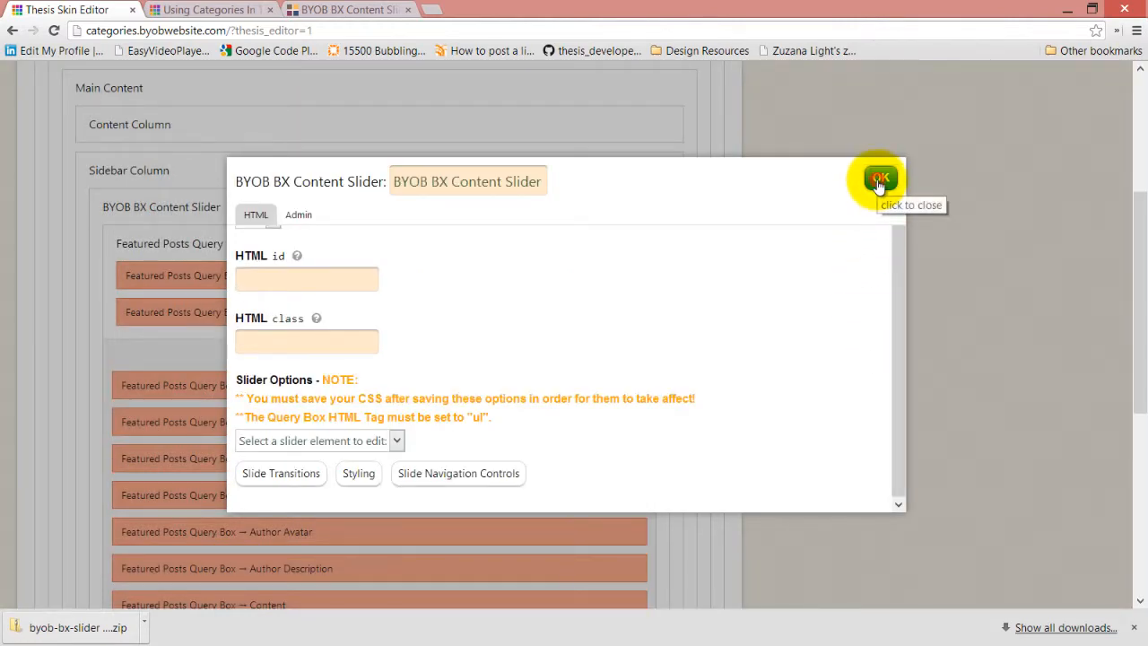
{"action": "left_click", "coordinate": [880, 182]}
Save the Home template and the Skin CSS to apply the new navigation controls.
{"action": "scroll", "coordinate": [915, 243], "scroll_direction": "up", "scroll_amount": 3}
{"action": "left_click", "coordinate": [1065, 127]}
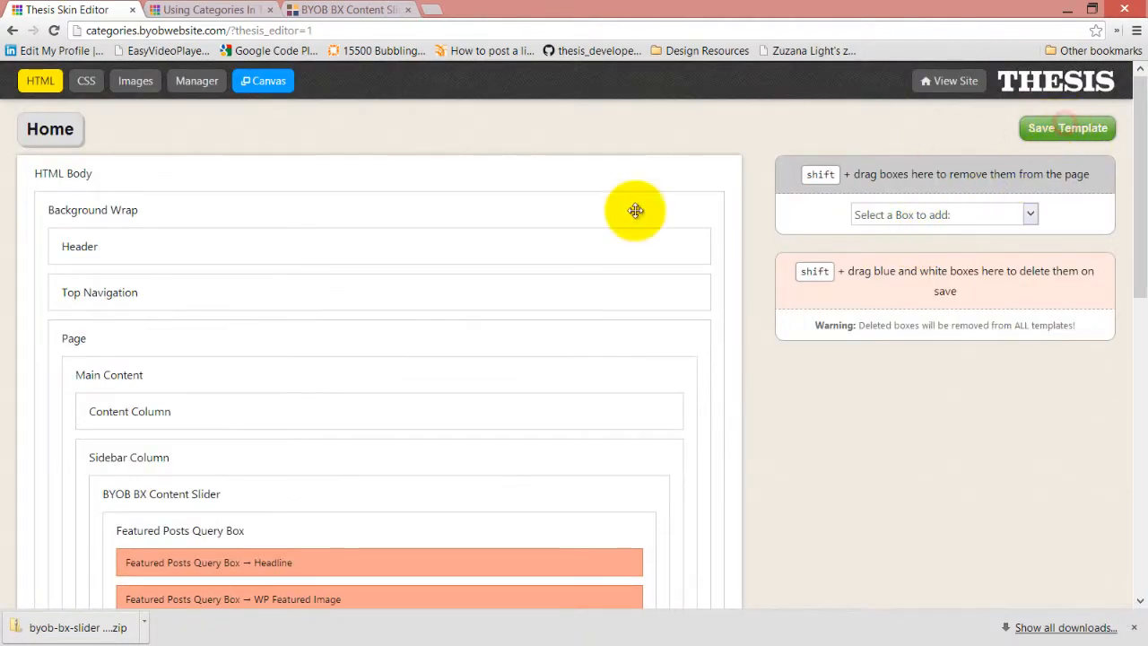
{"action": "left_click", "coordinate": [86, 82]}
{"action": "left_click", "coordinate": [1097, 132]}
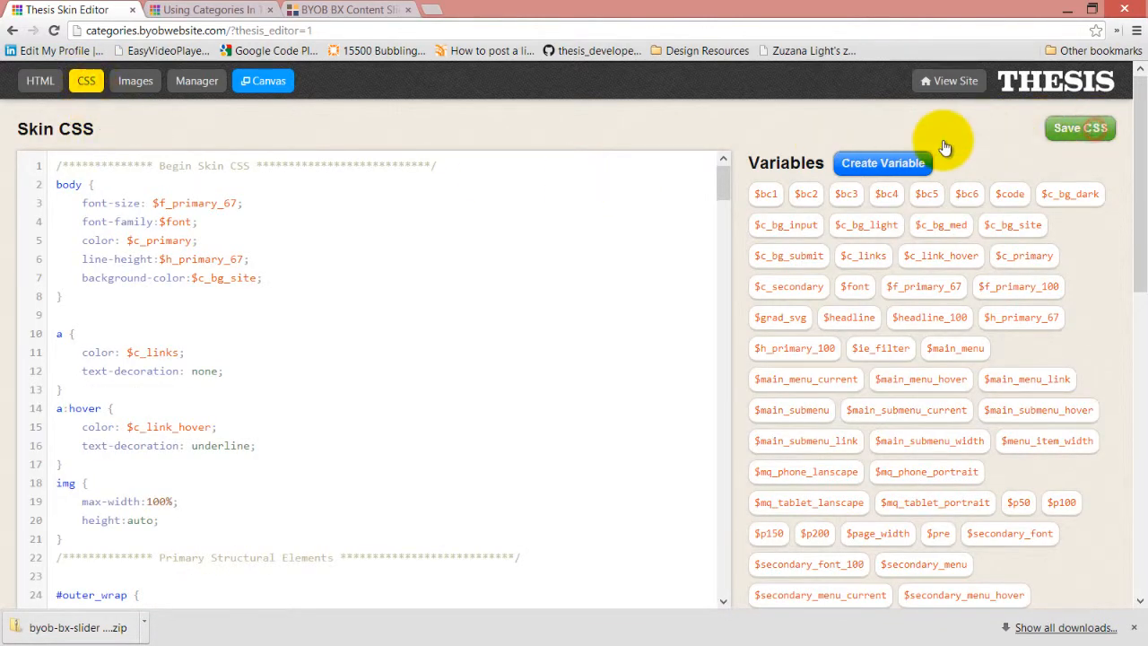
Reload the live Blog page and test the sidebar slider's stop control and its fourth, fifth and first pagination dots.
{"action": "left_click", "coordinate": [211, 9]}
{"action": "left_click", "coordinate": [56, 30]}
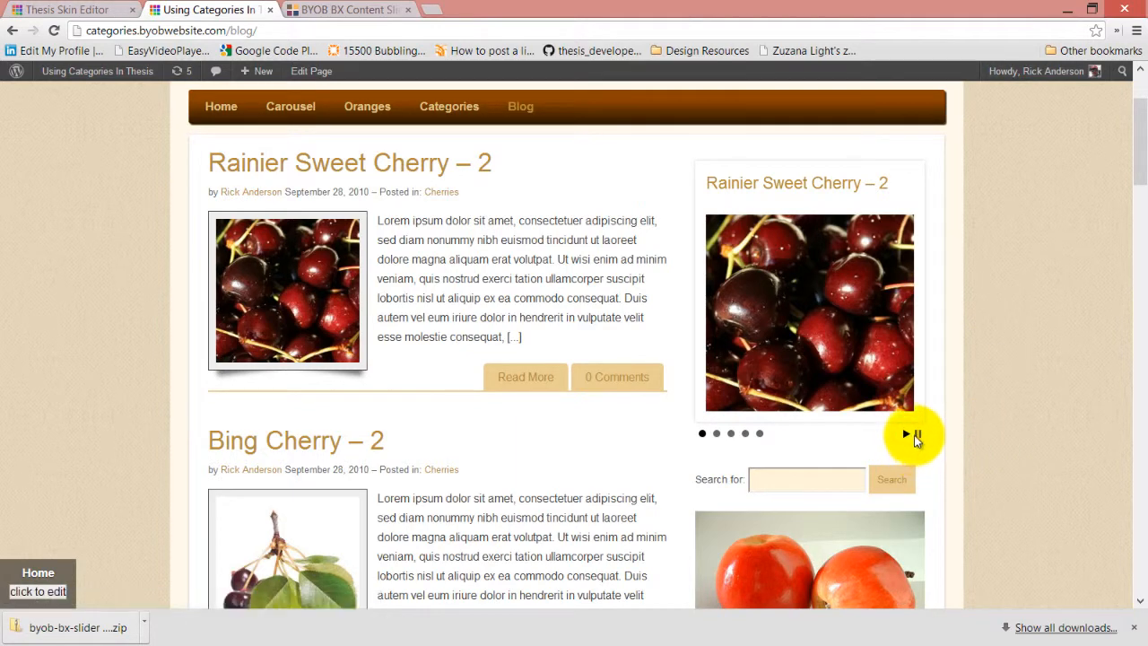
{"action": "left_click", "coordinate": [911, 440]}
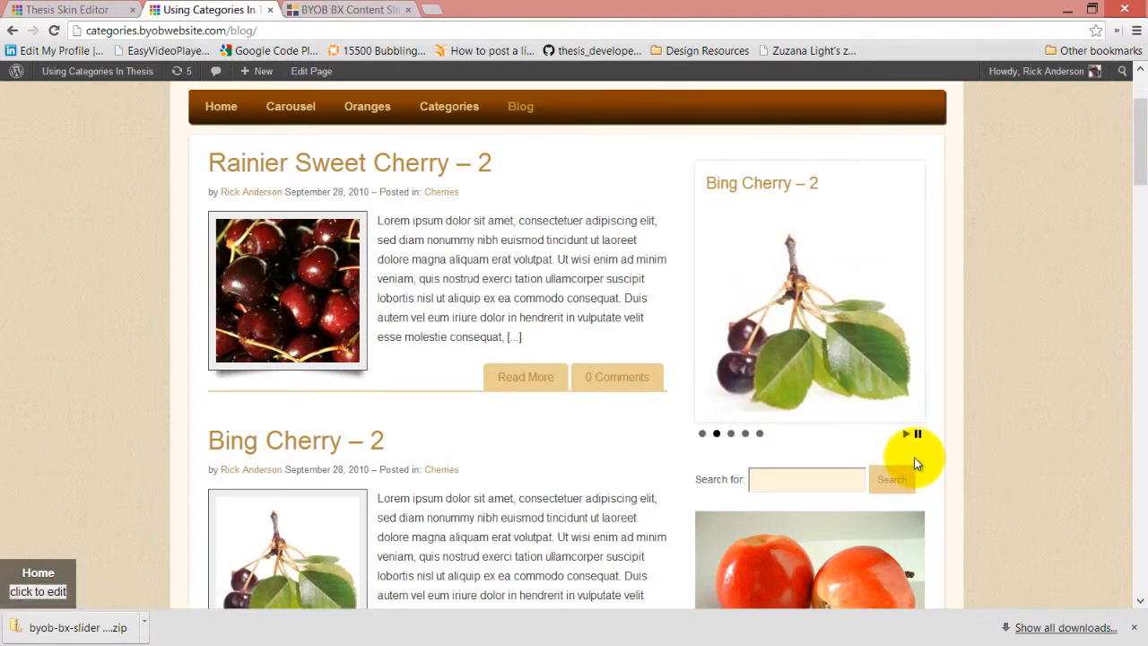
{"action": "left_click", "coordinate": [746, 437]}
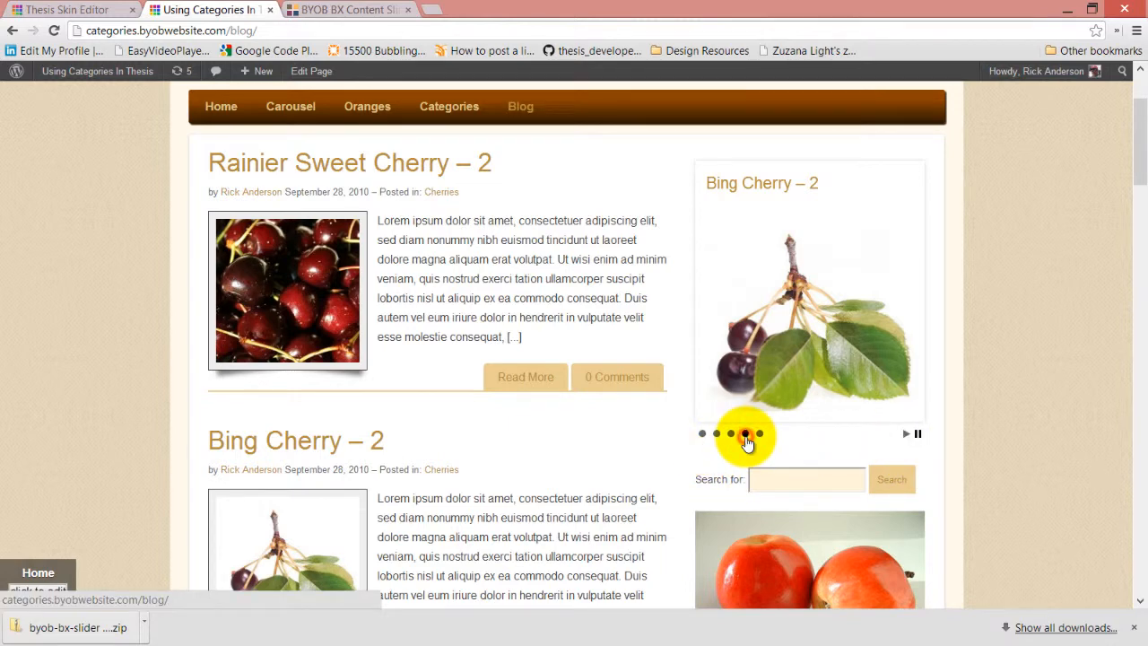
{"action": "left_click", "coordinate": [758, 438]}
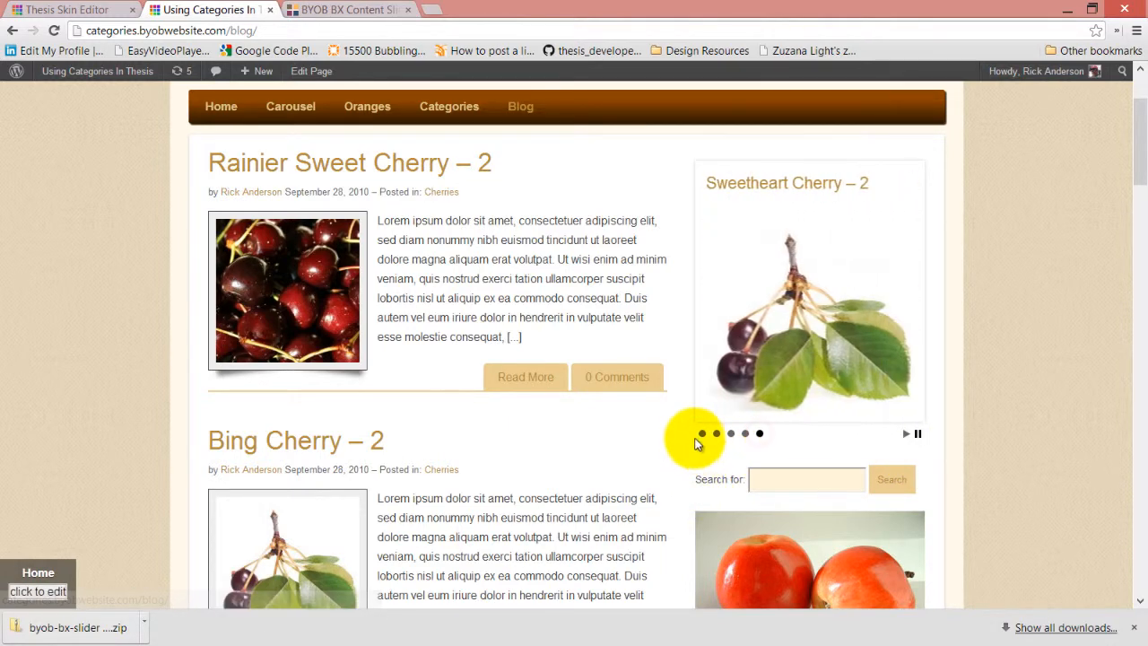
{"action": "left_click", "coordinate": [702, 435]}
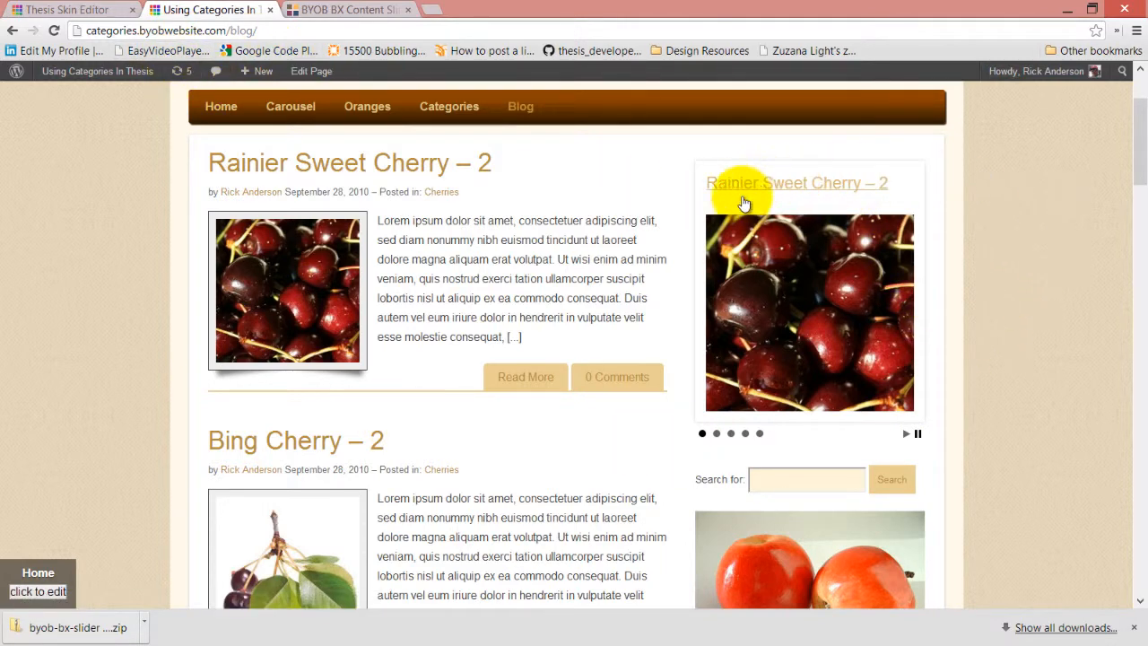
Set the BYOB BX Content Slider's interior padding to 25px in its styling options and close the settings.
{"action": "left_click", "coordinate": [89, 12]}
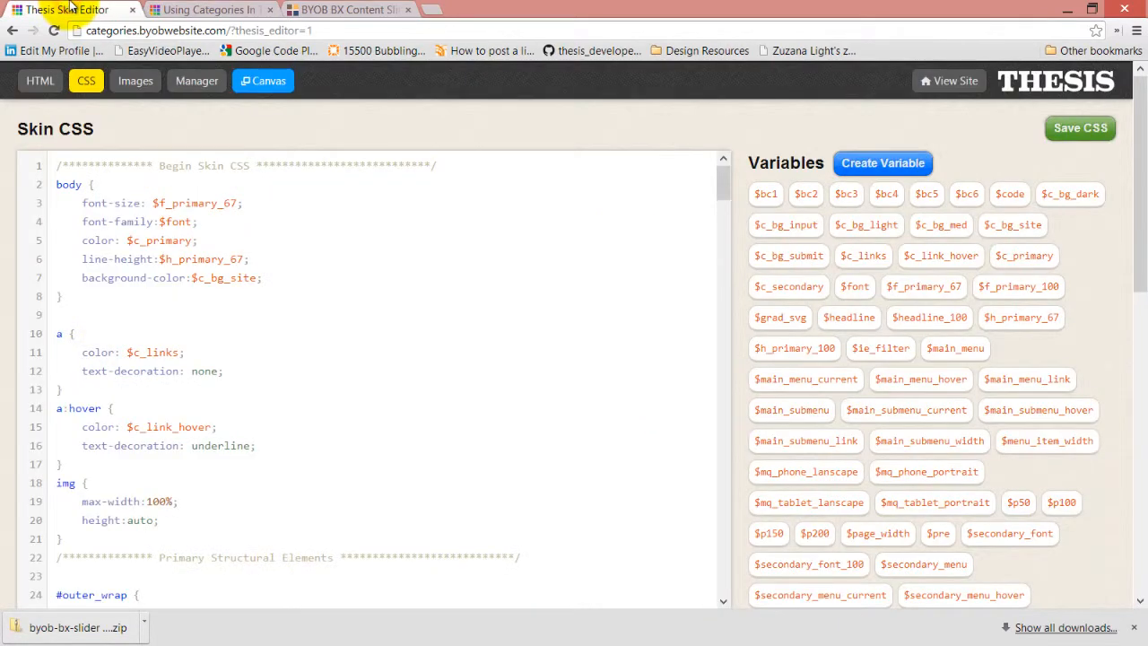
{"action": "left_click", "coordinate": [36, 80]}
{"action": "scroll", "coordinate": [146, 478], "scroll_direction": "down", "scroll_amount": 2}
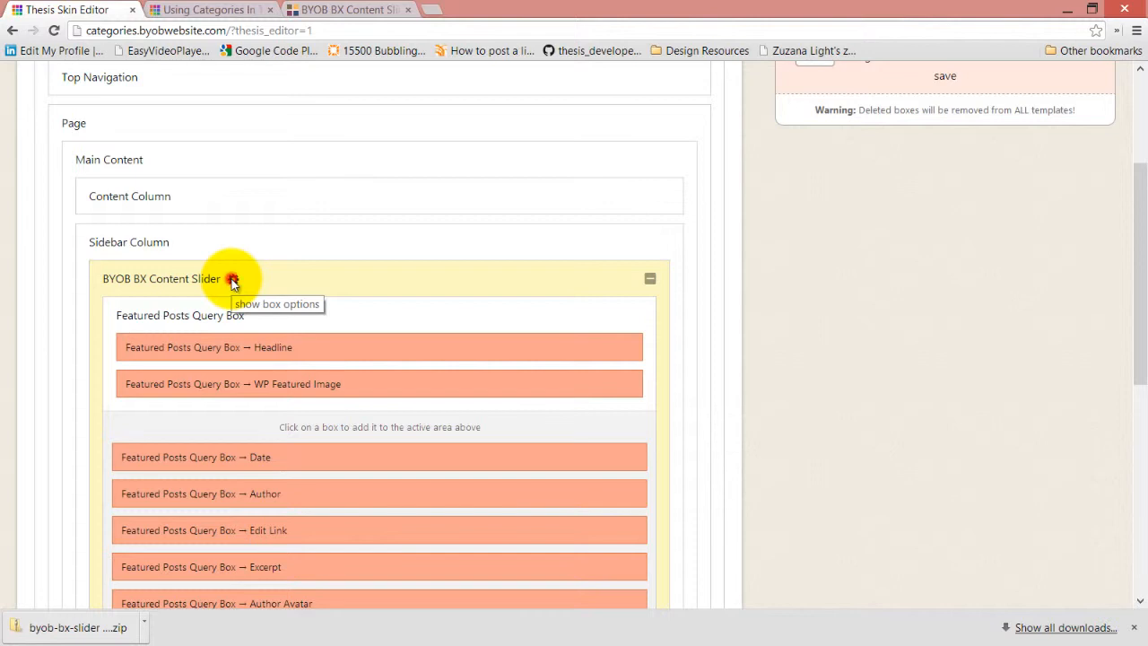
{"action": "left_click", "coordinate": [231, 280]}
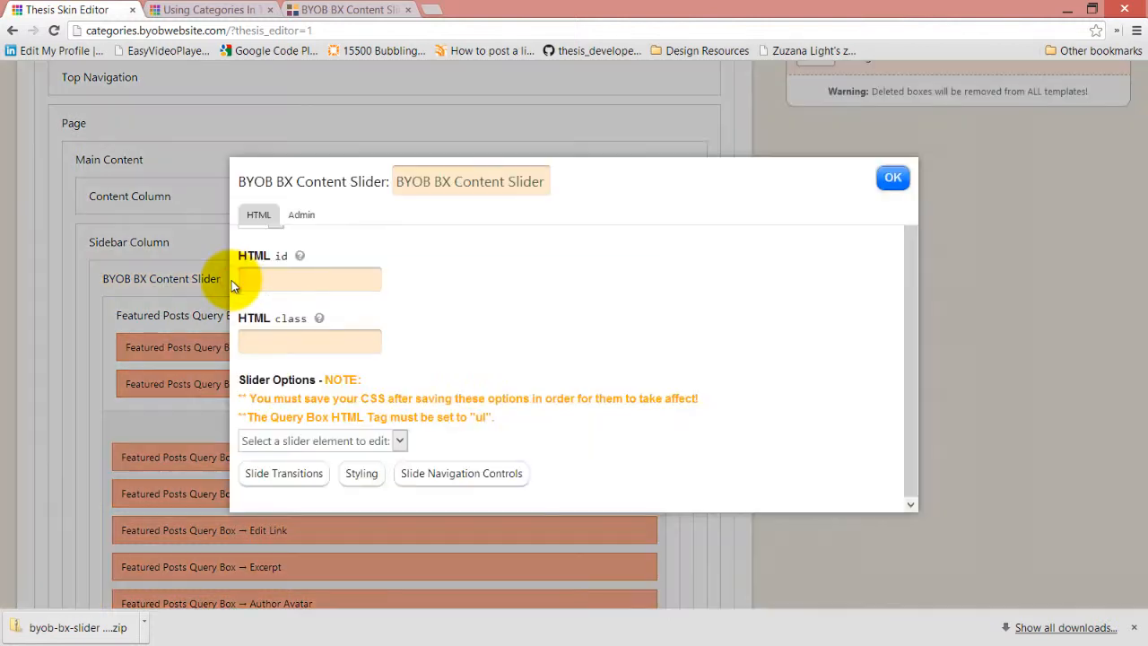
{"action": "left_click", "coordinate": [362, 475]}
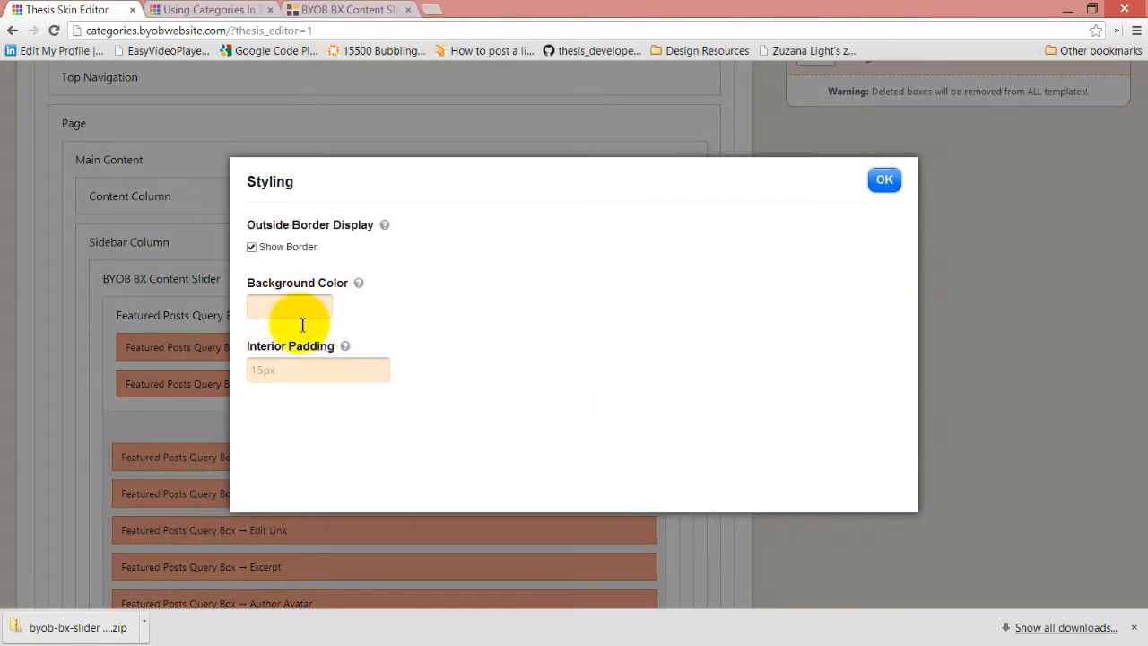
{"action": "left_click", "coordinate": [285, 370]}
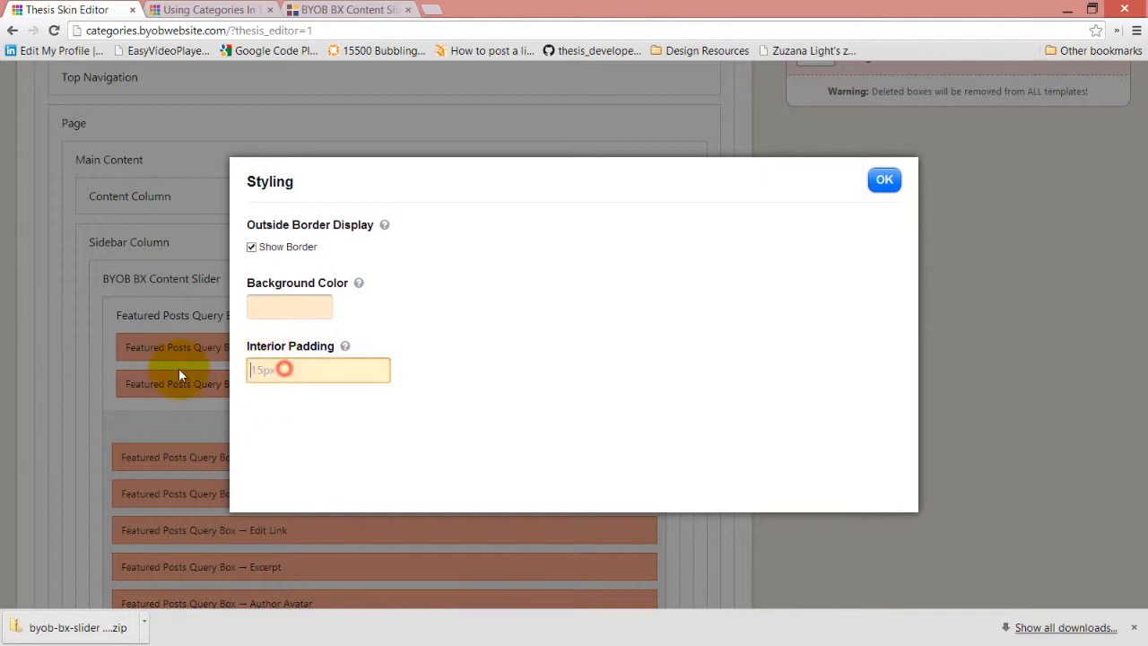
{"action": "type", "text": "25px"}
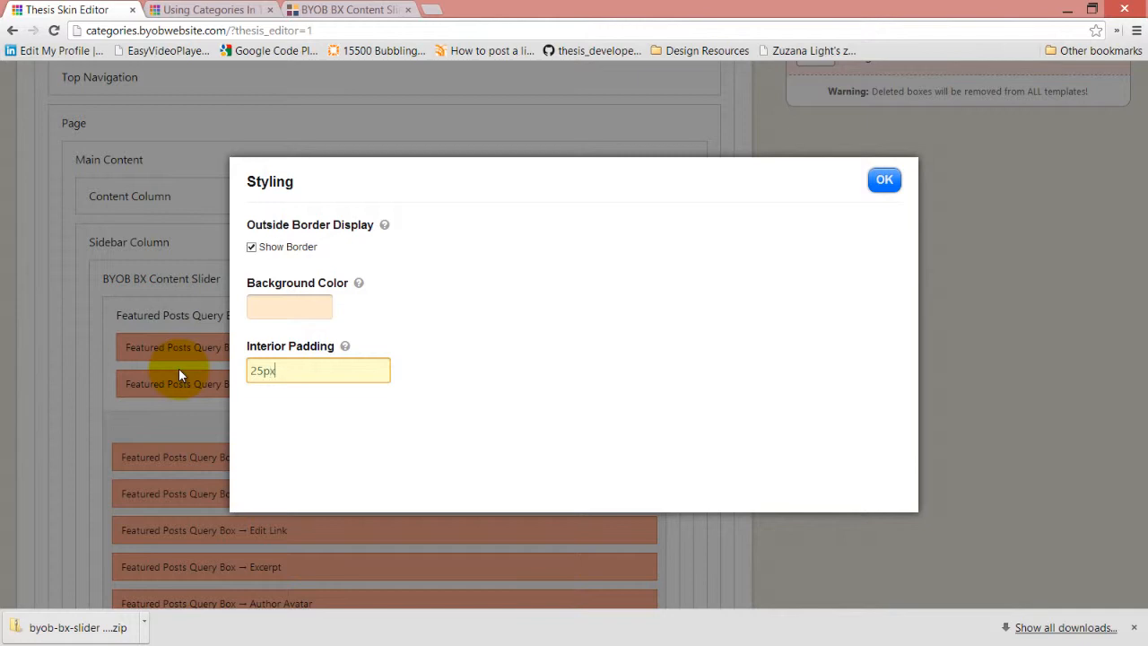
{"action": "left_click", "coordinate": [885, 179]}
{"action": "left_click", "coordinate": [884, 180]}
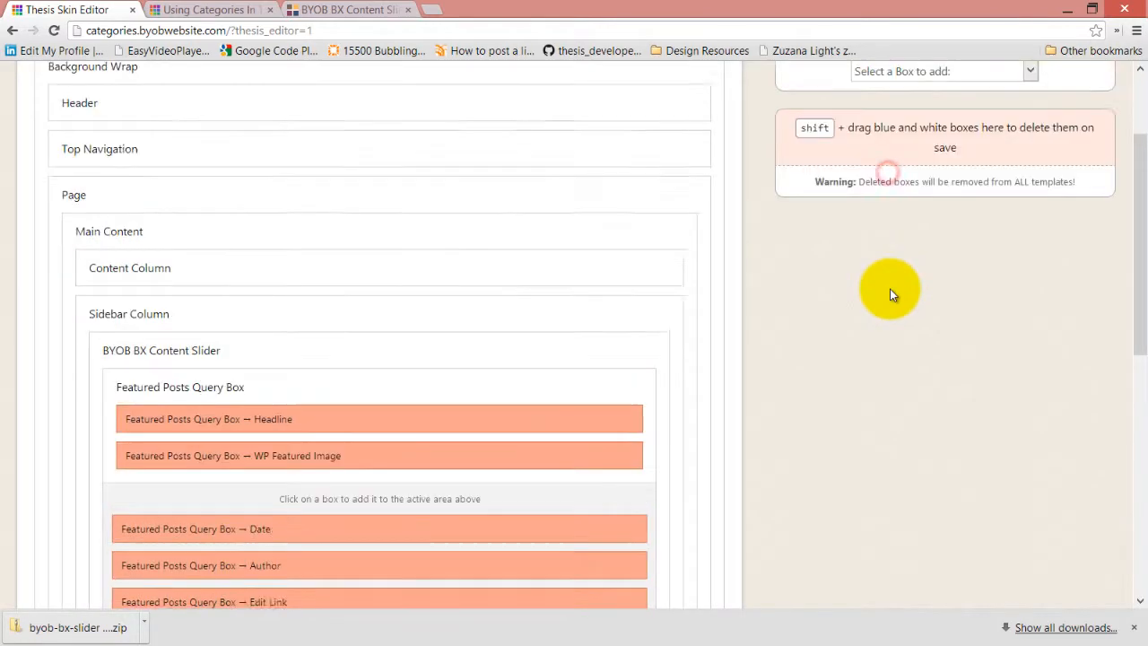
Save the Home template and the Skin CSS to apply the slider's padding.
{"action": "scroll", "coordinate": [969, 216], "scroll_direction": "up", "scroll_amount": 3}
{"action": "left_click", "coordinate": [1046, 131]}
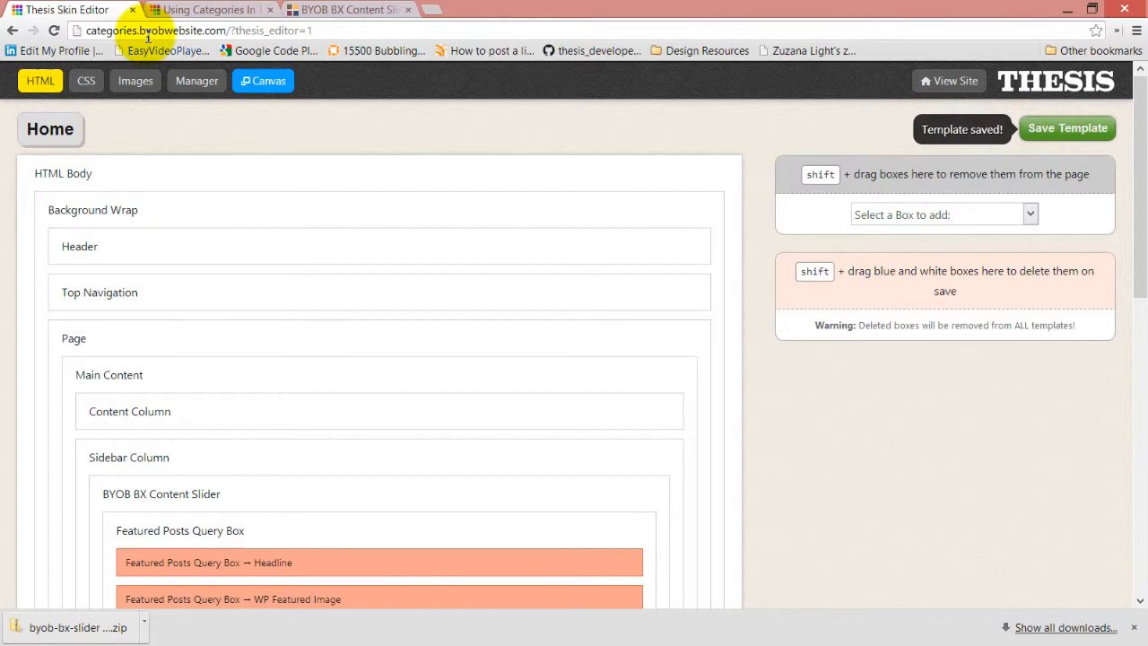
{"action": "left_click", "coordinate": [86, 80]}
{"action": "left_click", "coordinate": [1070, 131]}
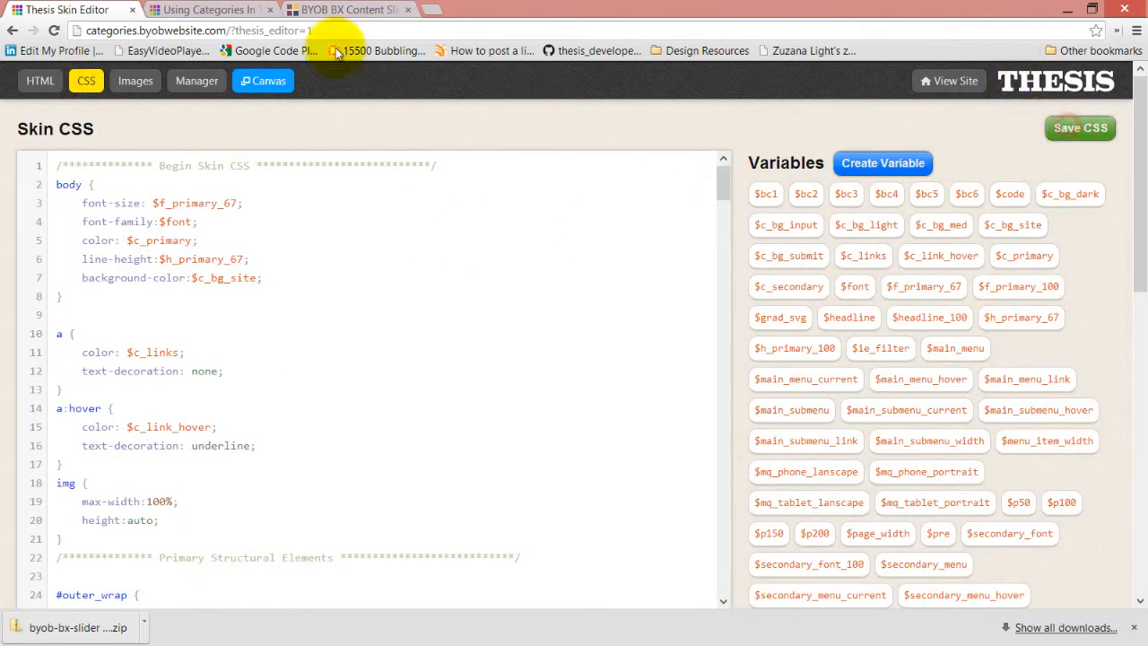
Reload the live Blog page to check the sidebar slider's interior padding.
{"action": "left_click", "coordinate": [341, 10]}
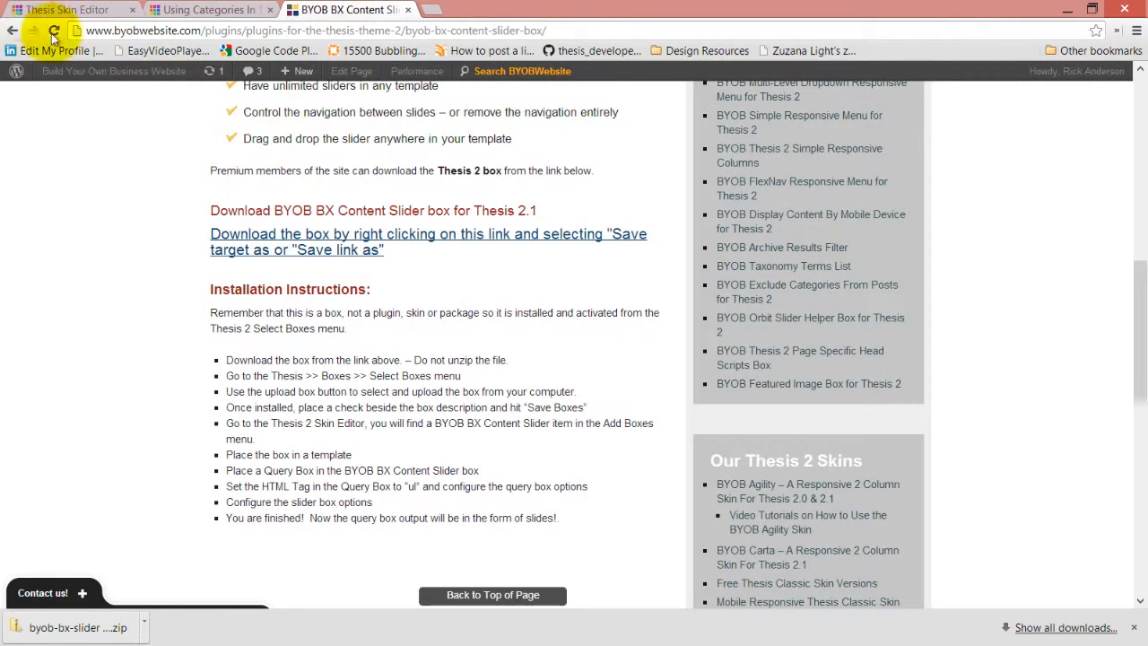
{"action": "left_click", "coordinate": [190, 10]}
{"action": "left_click", "coordinate": [53, 31]}
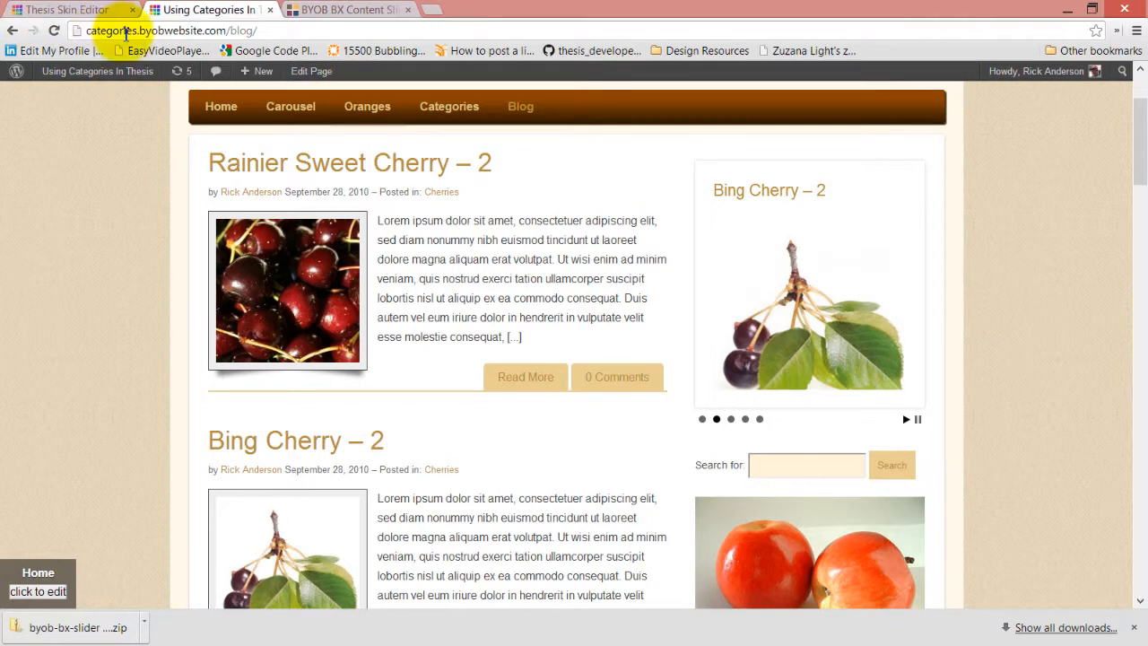
Open the second Featured Posts Query Box's options from the Thesis skin content in the WordPress admin.
{"action": "left_click", "coordinate": [63, 10]}
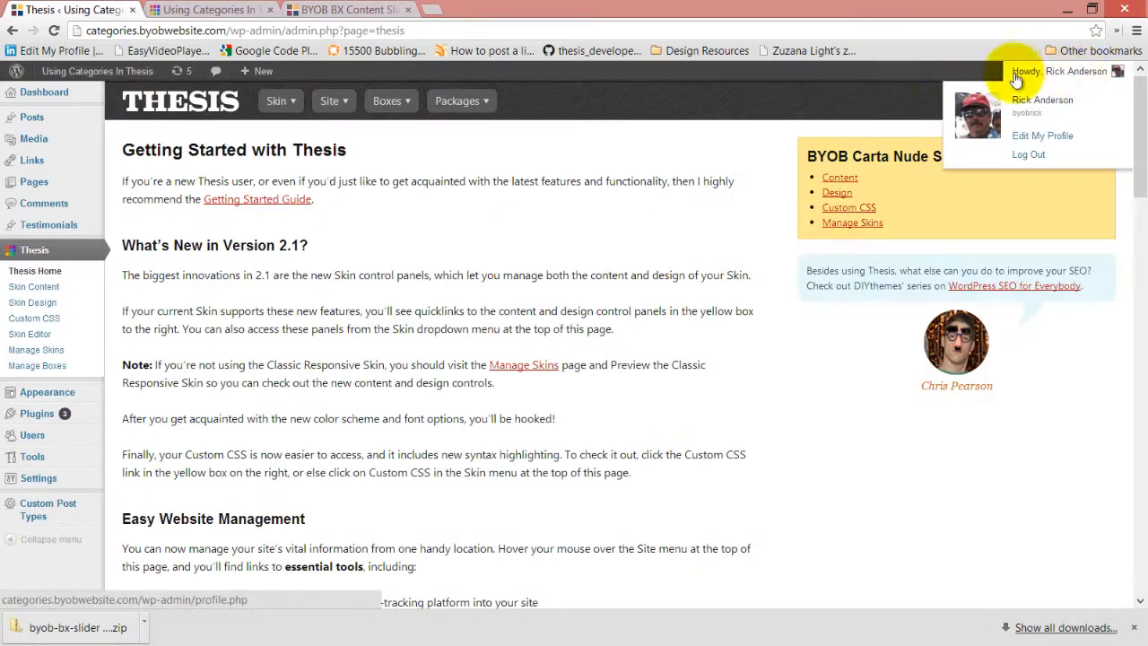
{"action": "left_click", "coordinate": [45, 305]}
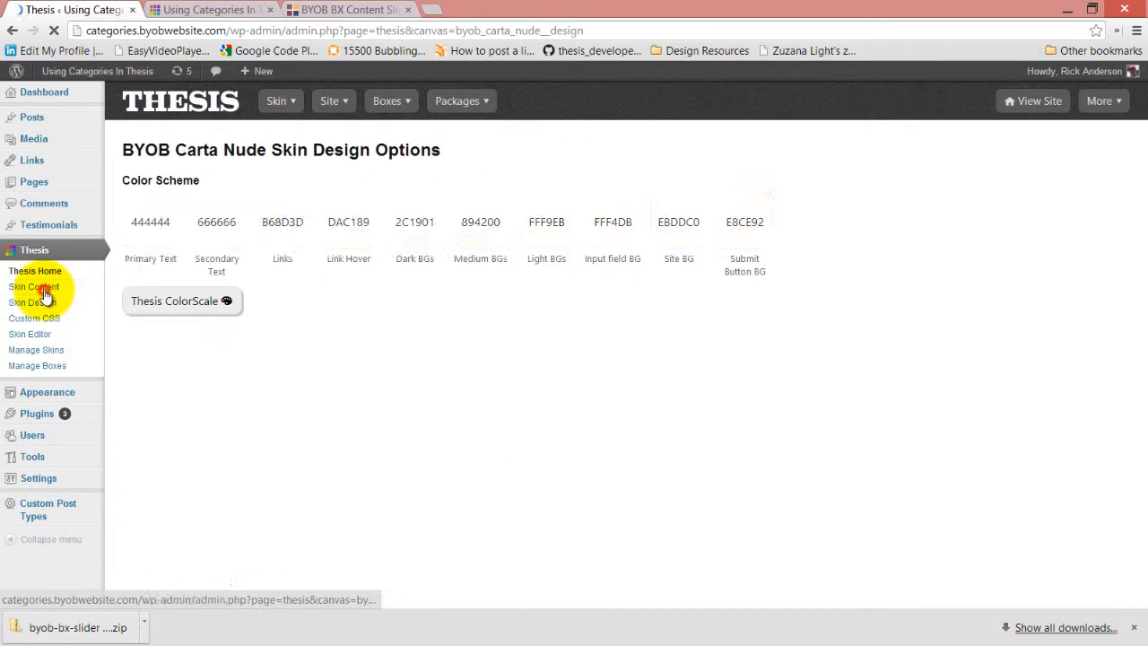
{"action": "left_click", "coordinate": [44, 289]}
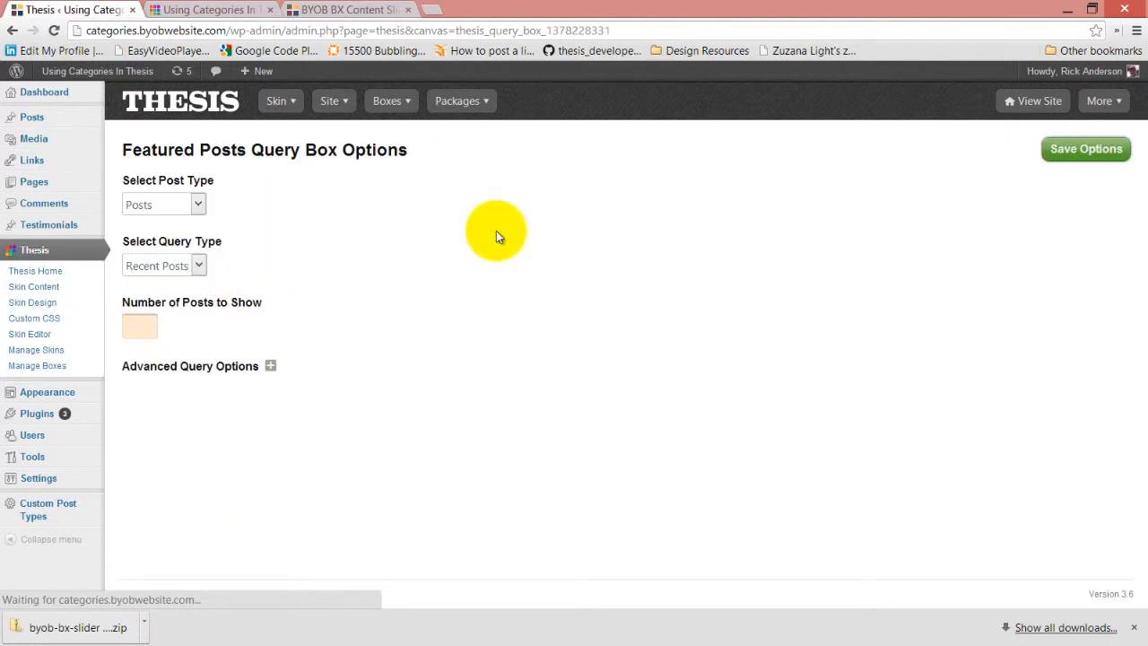
Set the query type to Categories, choose Oranges with 4 posts to show, and save the query box options.
{"action": "left_click", "coordinate": [199, 266]}
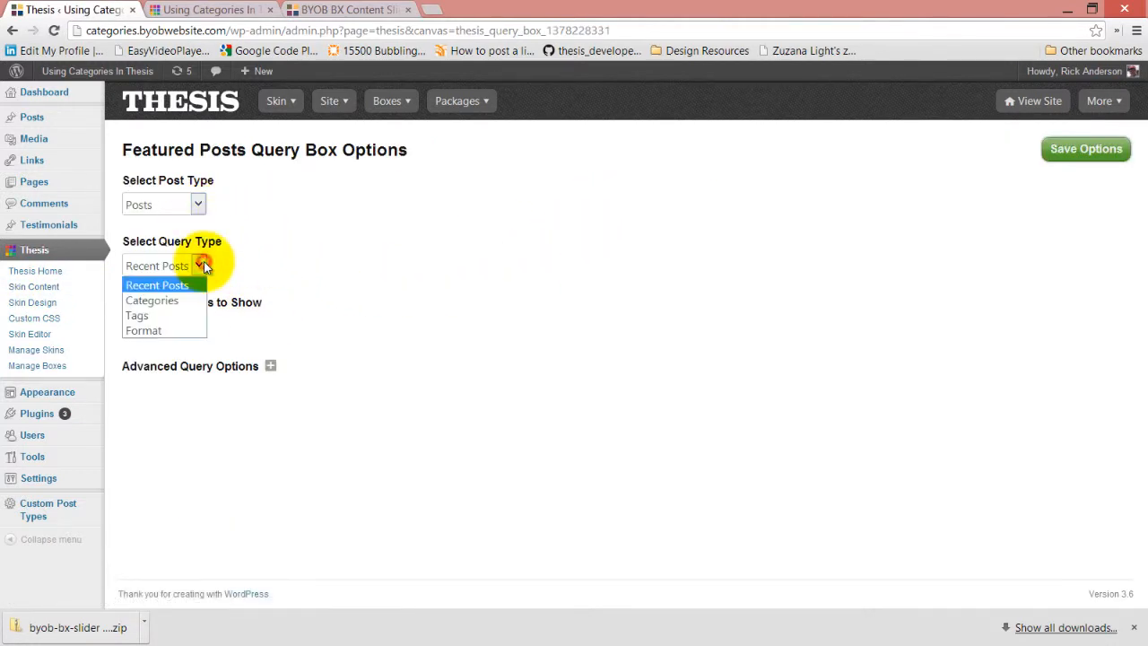
{"action": "left_click", "coordinate": [179, 299]}
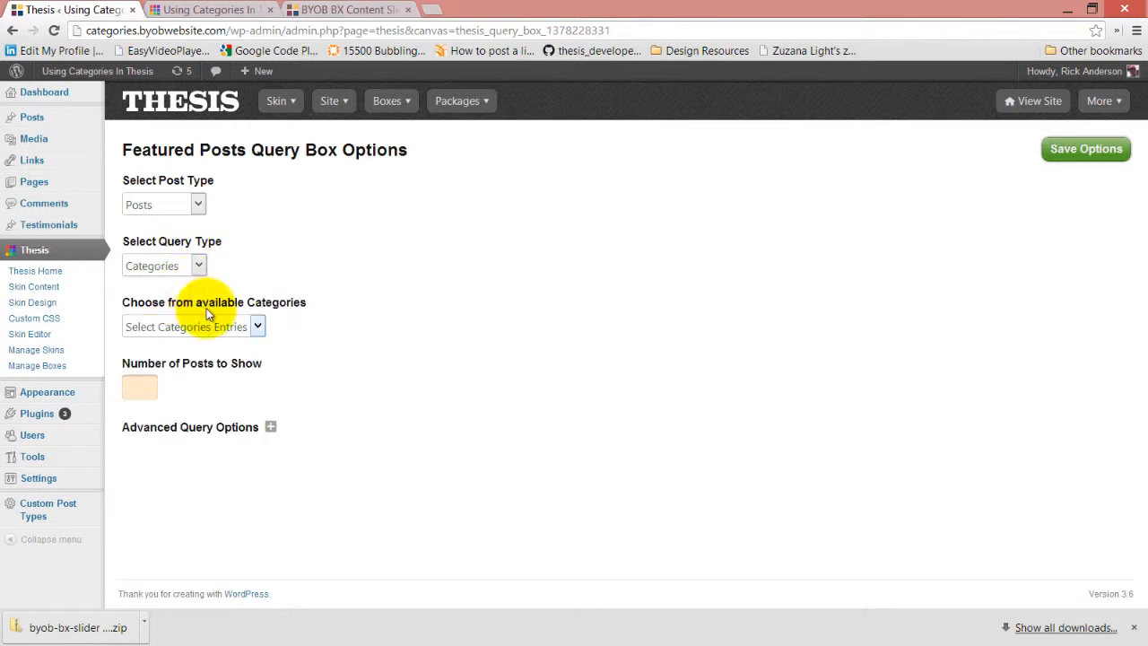
{"action": "left_click", "coordinate": [259, 328]}
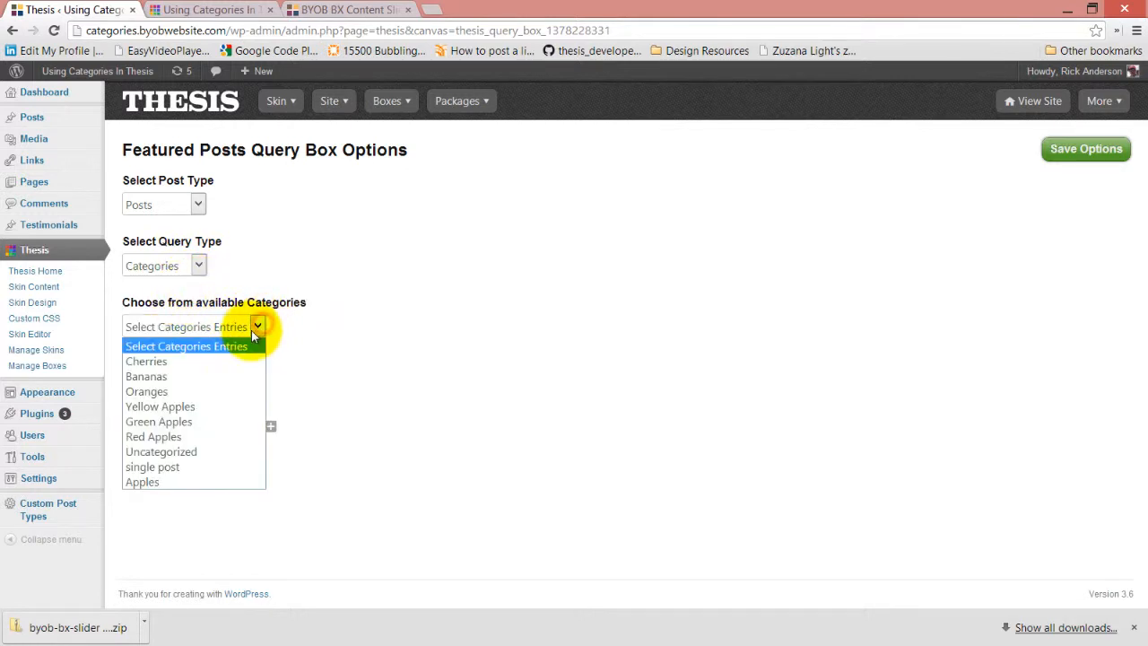
{"action": "left_click", "coordinate": [198, 395]}
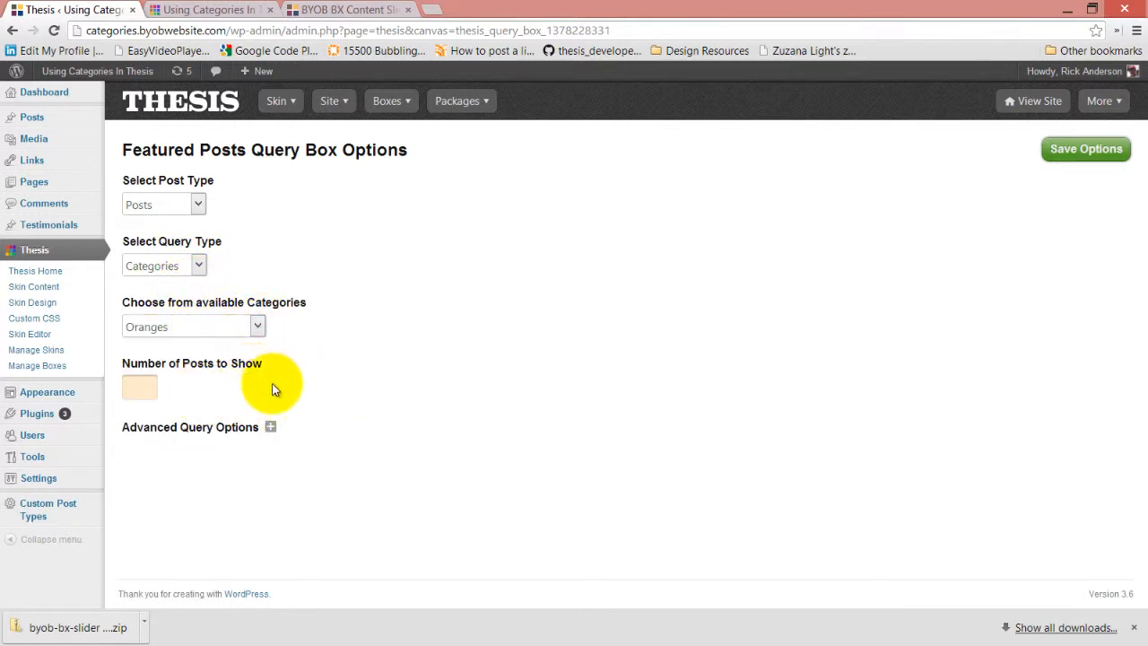
{"action": "left_click", "coordinate": [149, 394]}
{"action": "type", "text": "4"}
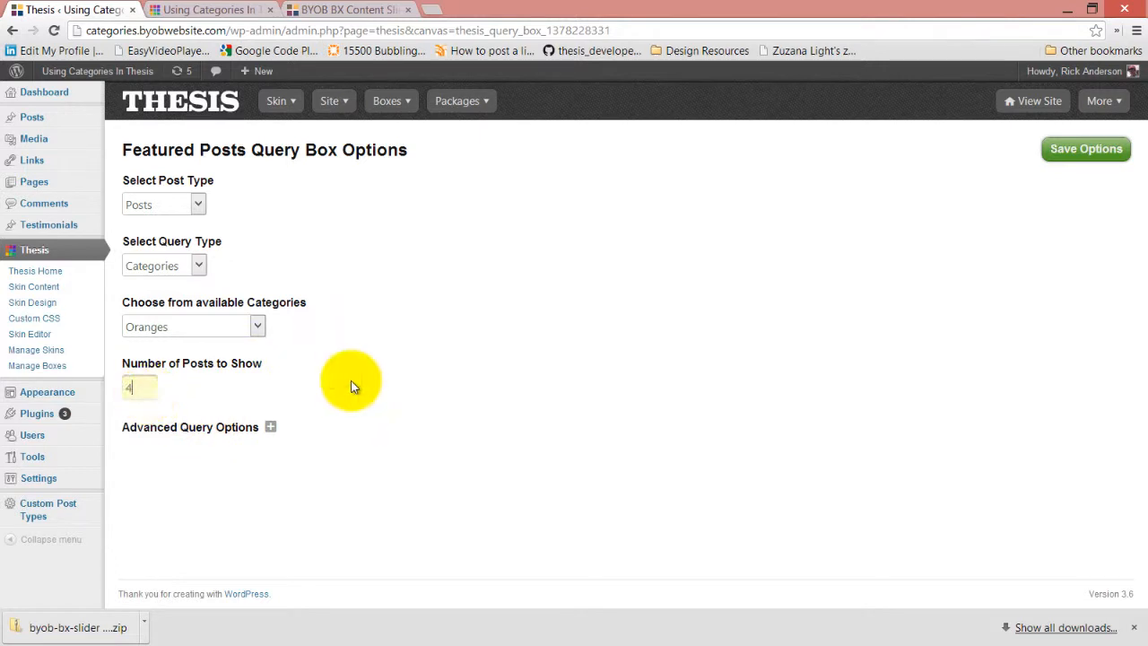
{"action": "left_click", "coordinate": [1088, 152]}
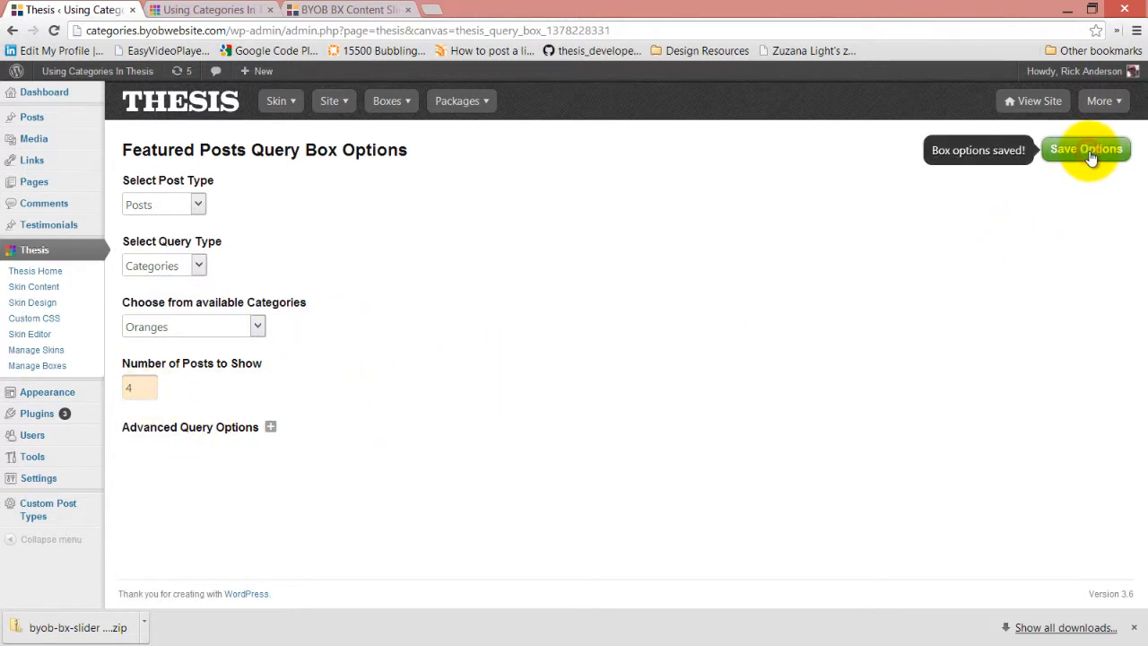
Reload the live Blog page to check the sidebar slider's Oranges posts.
{"action": "left_click", "coordinate": [236, 9]}
{"action": "left_click", "coordinate": [53, 31]}
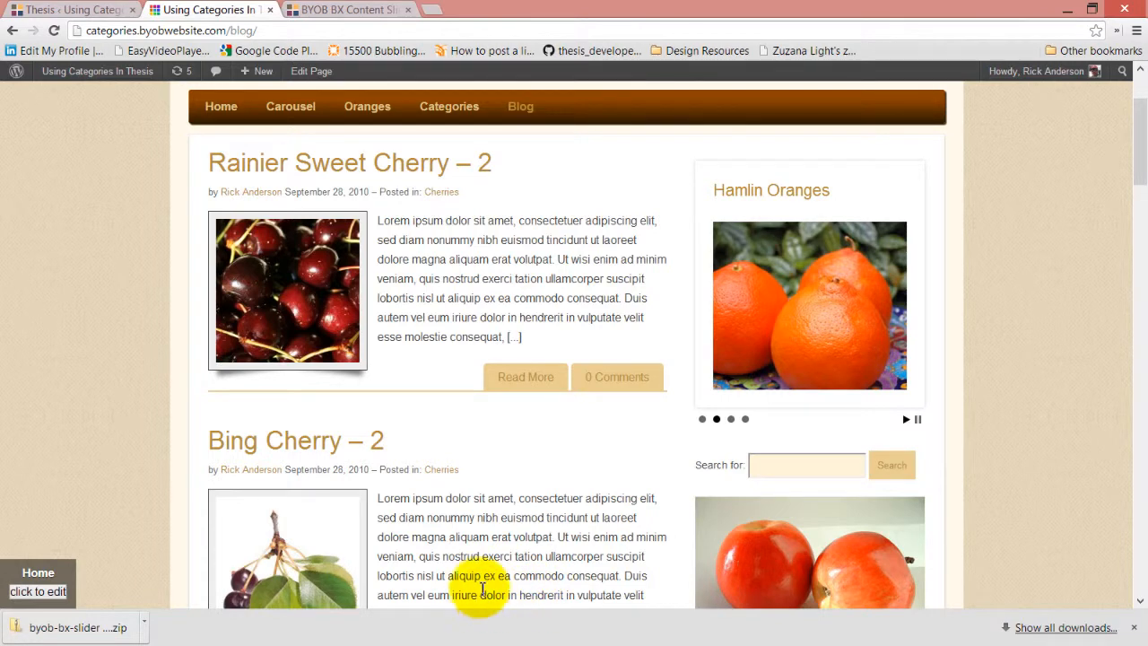
Check the Testimonials list, and set the second Featured Posts Query Box's post type to Testimonials and save its options.
{"action": "left_click", "coordinate": [40, 9]}
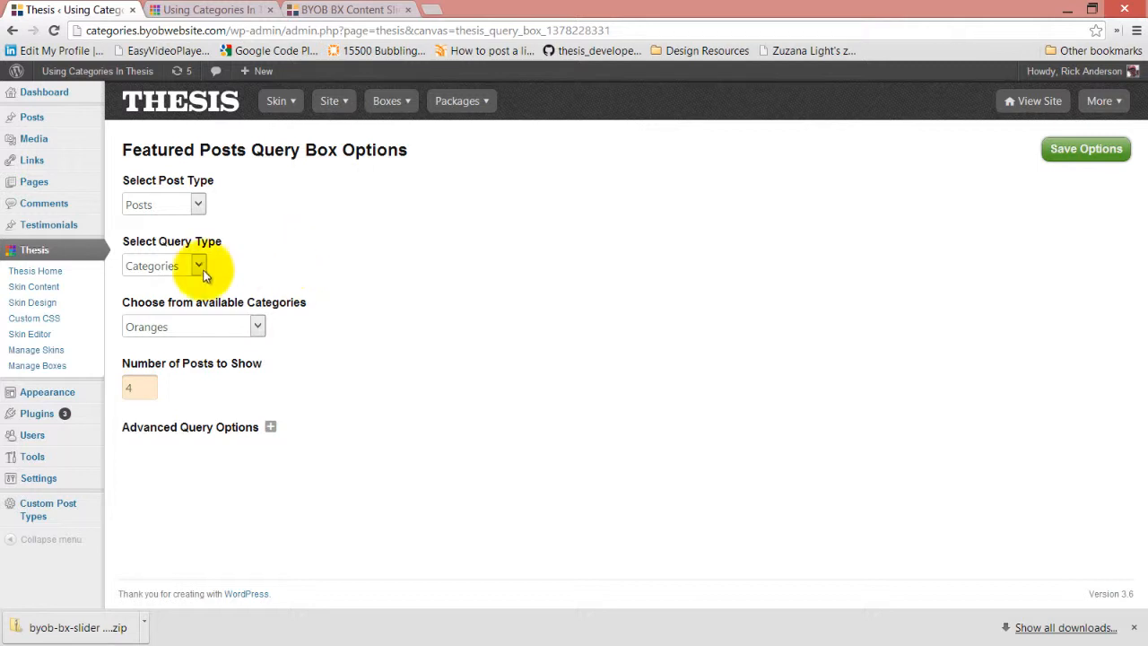
{"action": "left_click", "coordinate": [58, 230]}
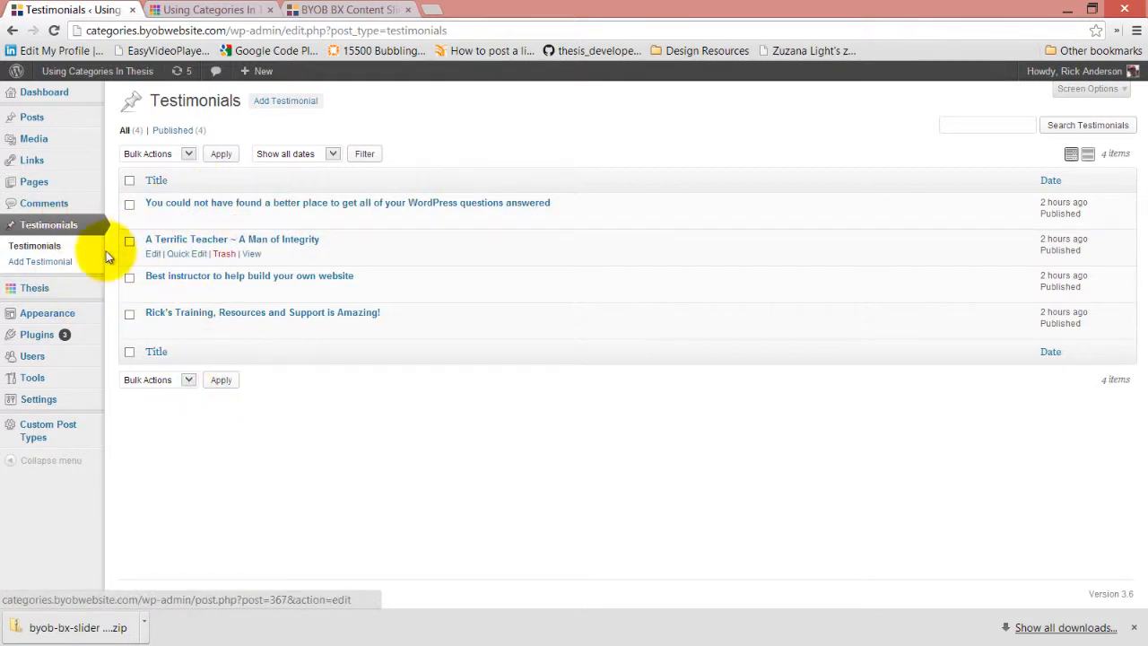
{"action": "mouse_move", "coordinate": [84, 288]}
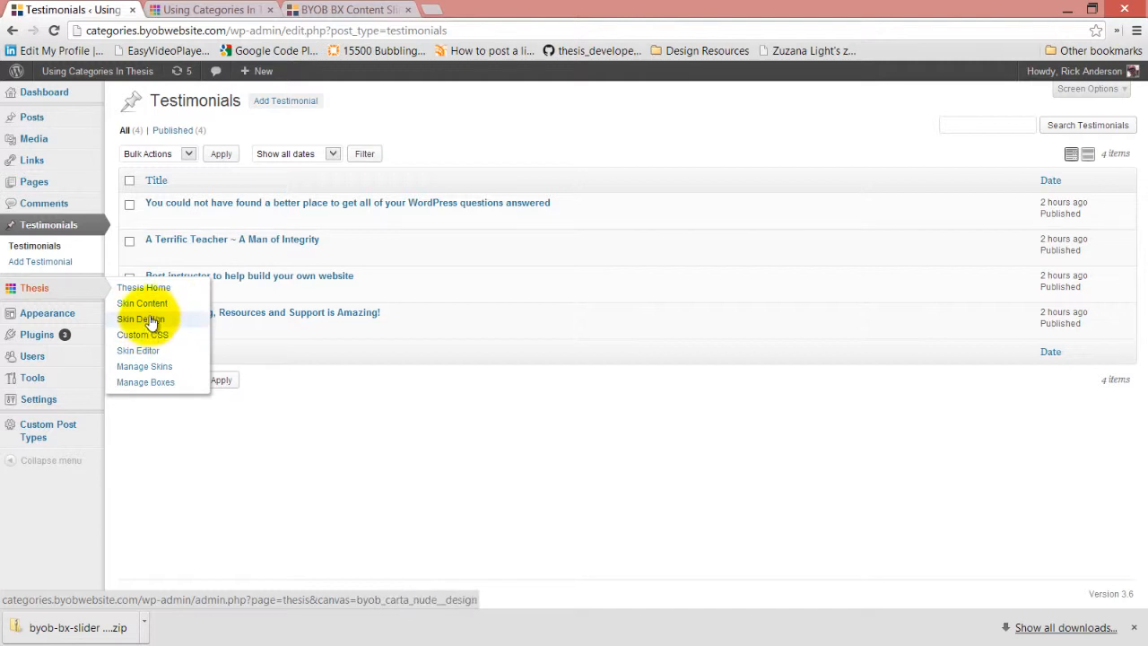
{"action": "left_click", "coordinate": [149, 308]}
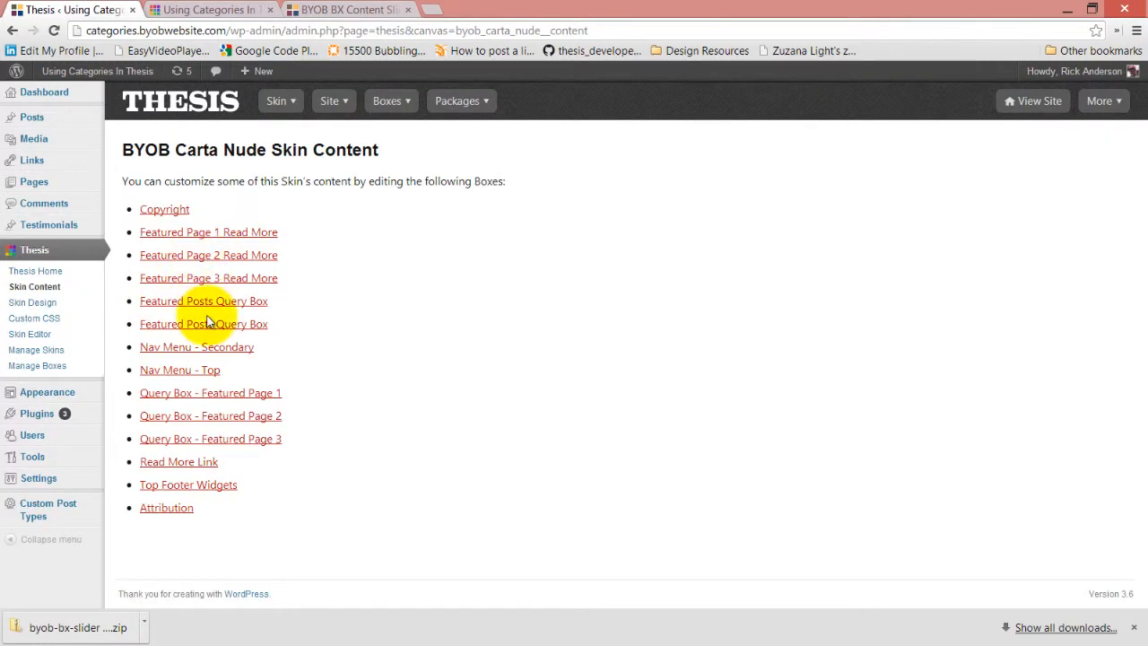
{"action": "left_click", "coordinate": [215, 331]}
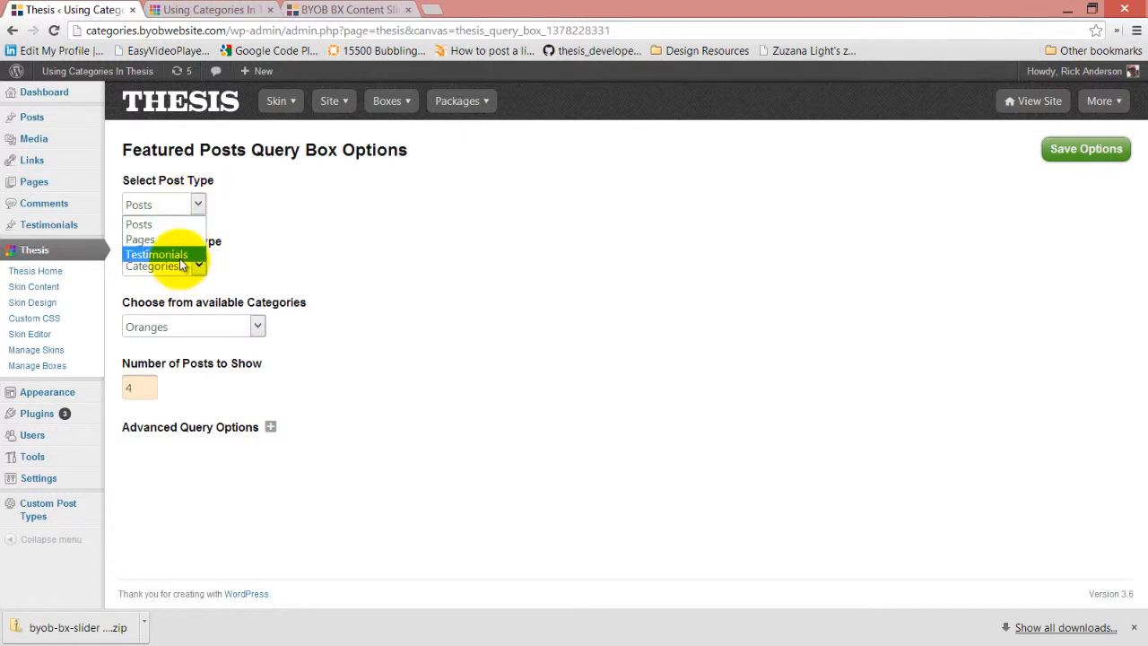
{"action": "left_click", "coordinate": [178, 256]}
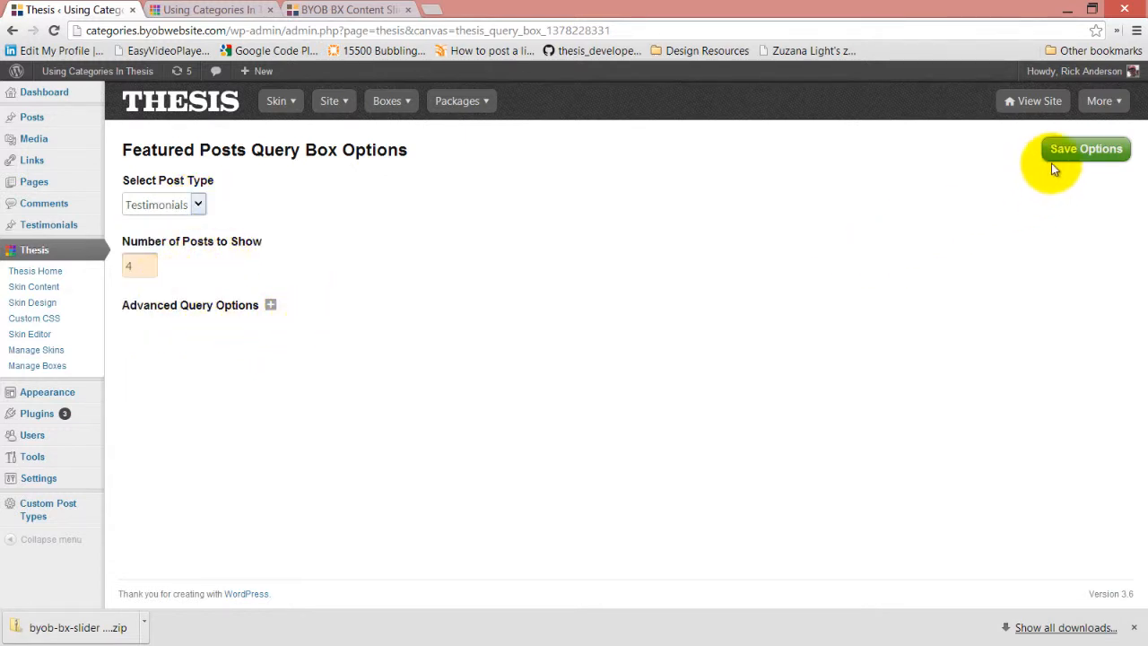
{"action": "left_click", "coordinate": [1083, 155]}
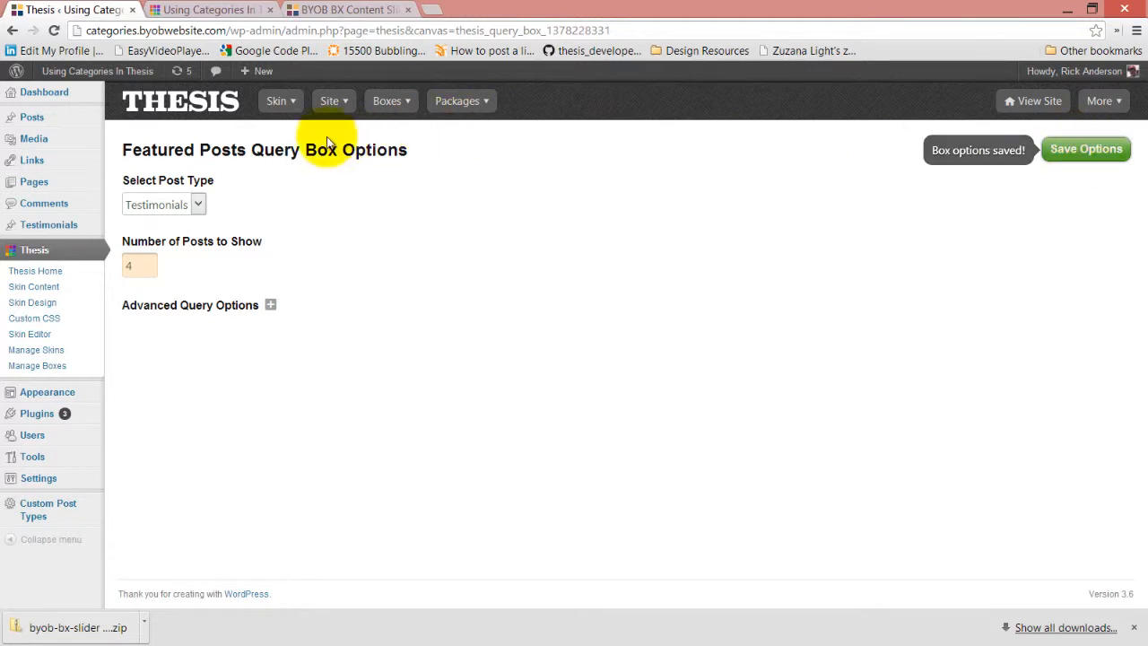
In the Skin Editor's Home template, add the Excerpt box to the Featured Posts Query Box inside the sidebar's BYOB BX Content Slider.
{"action": "mouse_move", "coordinate": [273, 98]}
{"action": "left_click", "coordinate": [285, 214]}
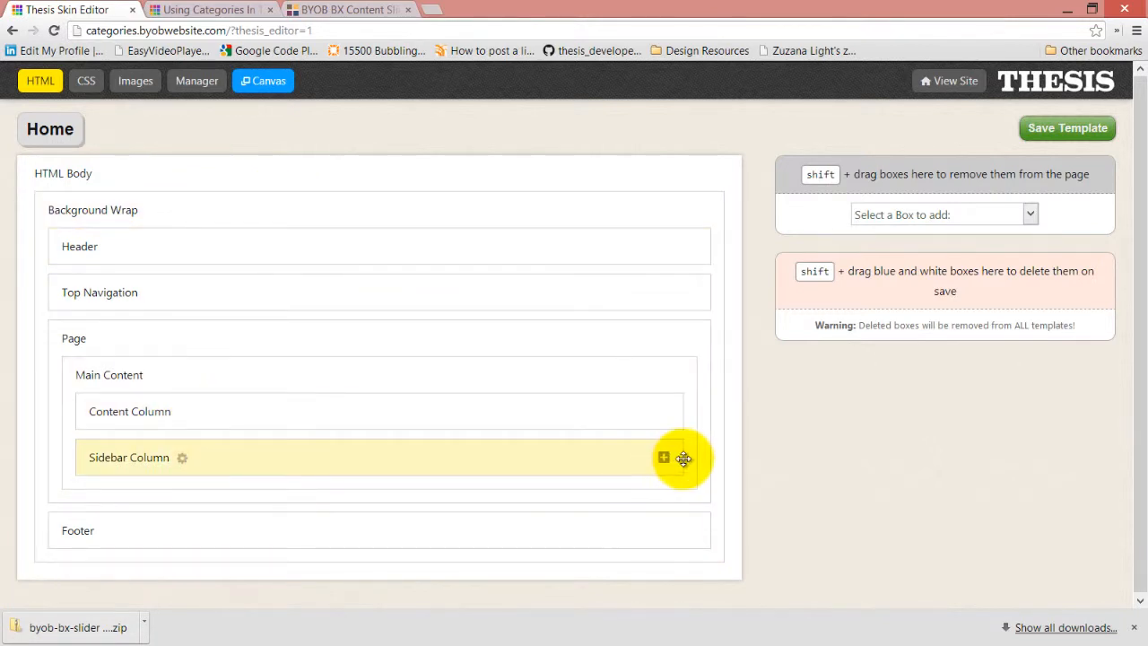
{"action": "left_click", "coordinate": [662, 459]}
{"action": "scroll", "coordinate": [628, 431], "scroll_direction": "down", "scroll_amount": 2}
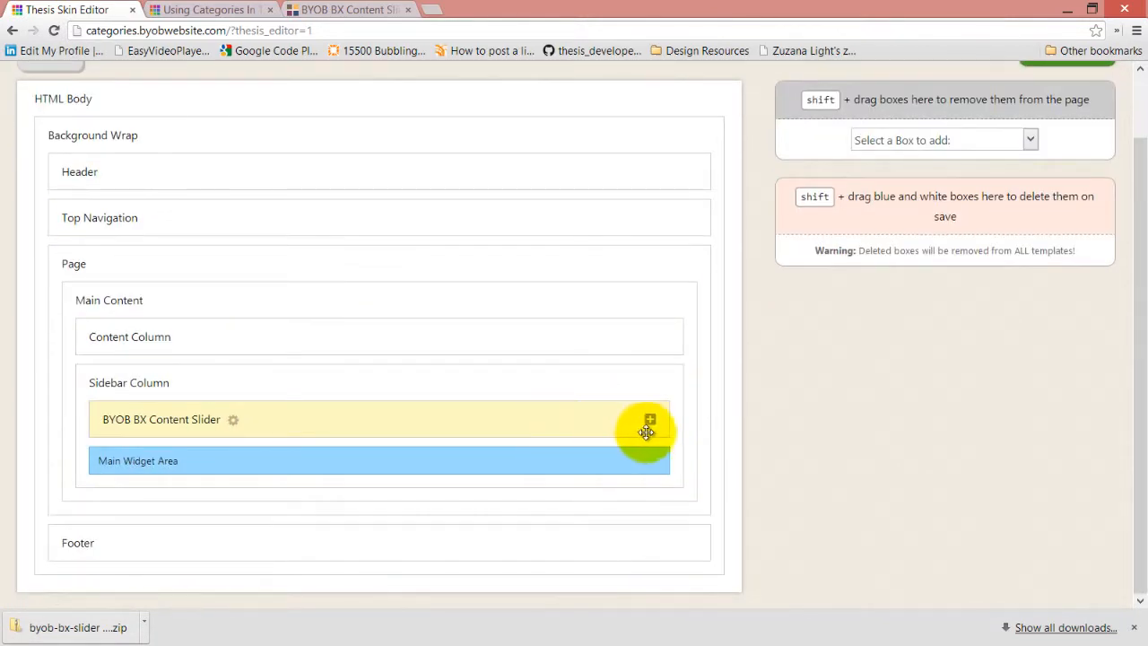
{"action": "left_click", "coordinate": [649, 422]}
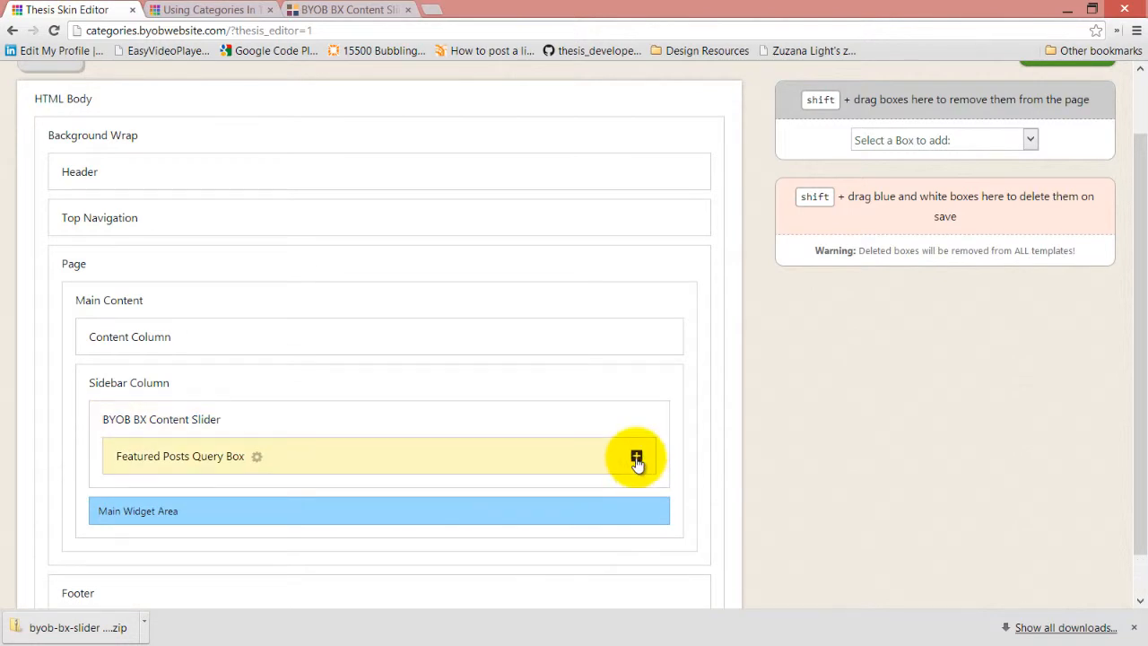
{"action": "left_click", "coordinate": [636, 458]}
{"action": "scroll", "coordinate": [455, 423], "scroll_direction": "down", "scroll_amount": 2}
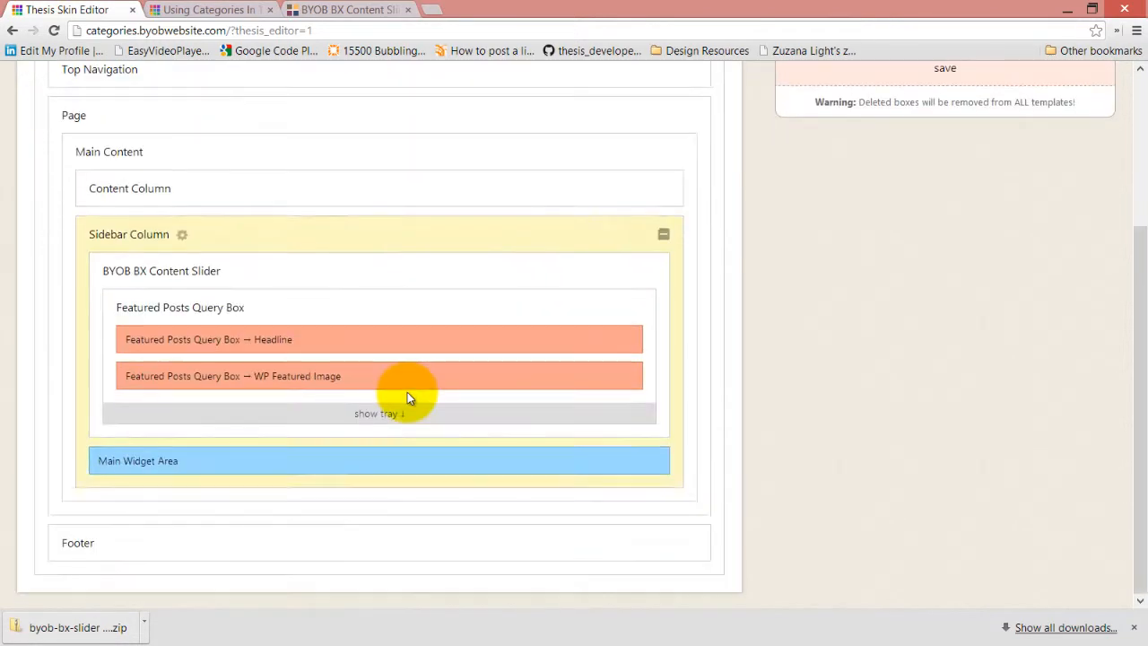
{"action": "left_click", "coordinate": [386, 415]}
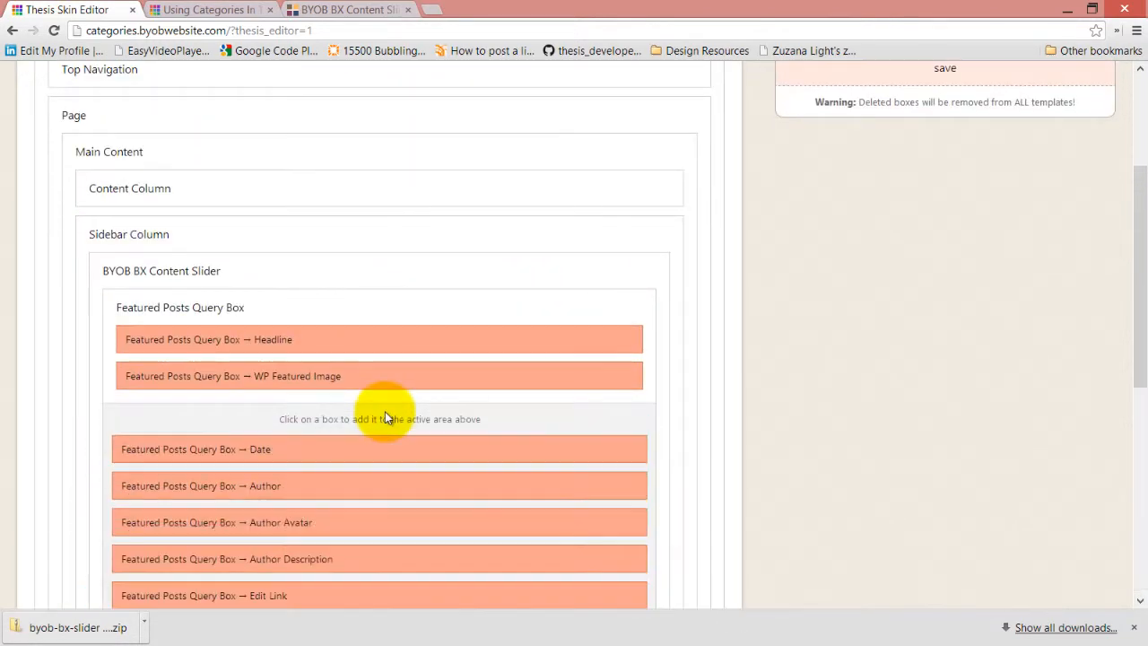
{"action": "scroll", "coordinate": [385, 408], "scroll_direction": "down", "scroll_amount": 3}
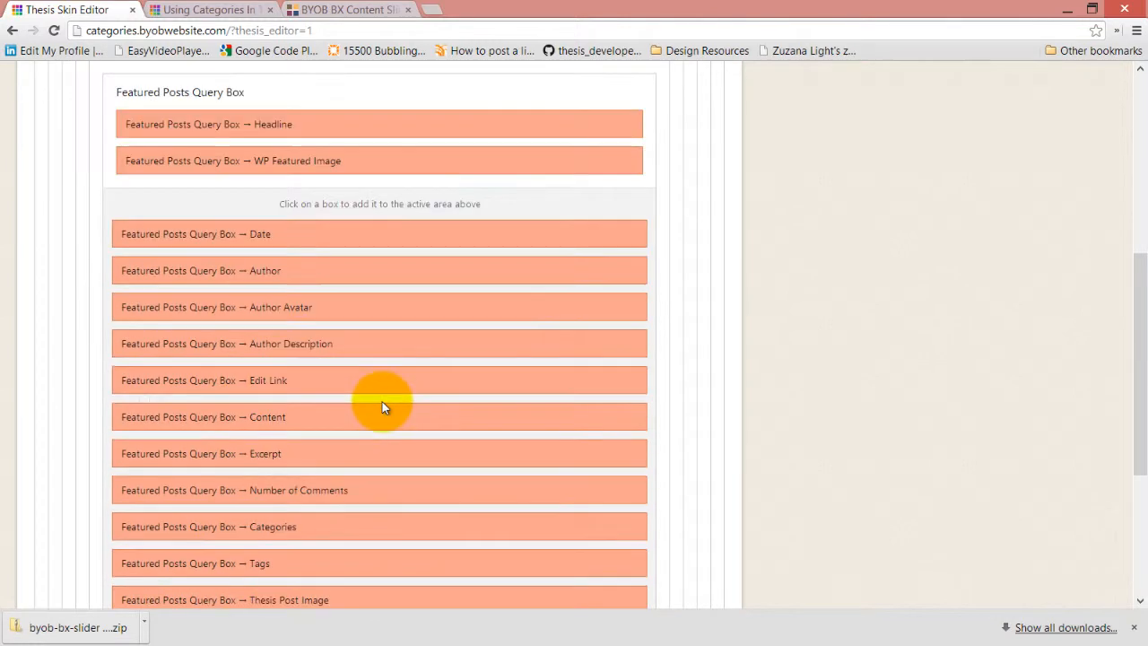
{"action": "left_click", "coordinate": [381, 451]}
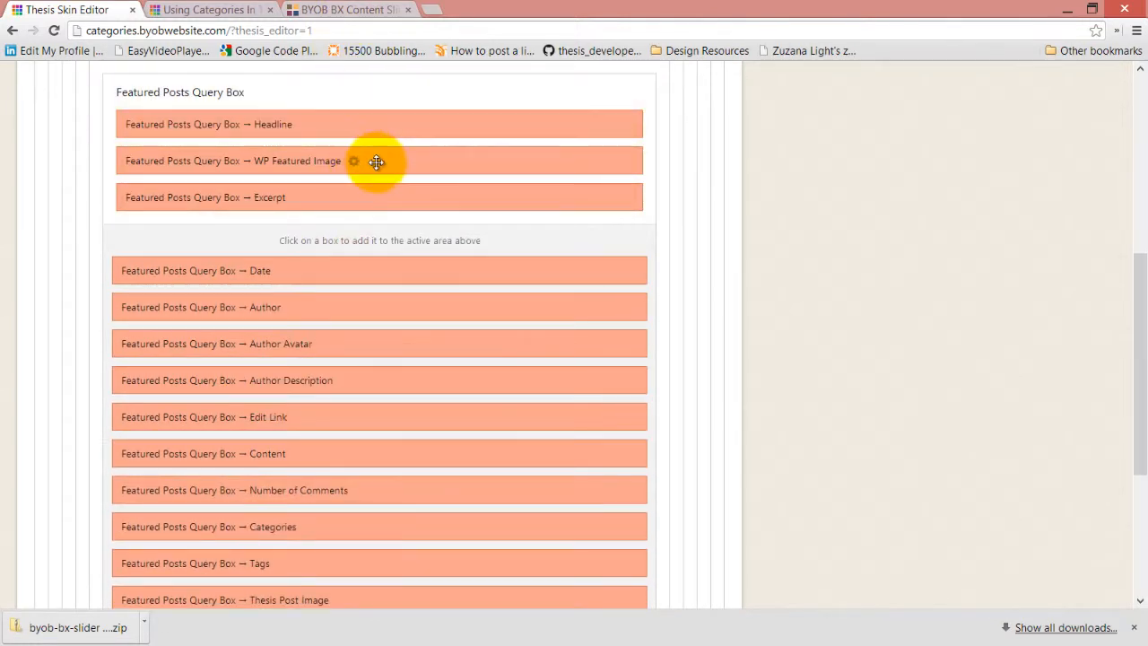
Set the Featured Posts Query Box's WP Featured Image to tiny-thumbnail size, aligned left with text wrap, and save the Home template.
{"action": "left_click", "coordinate": [355, 161]}
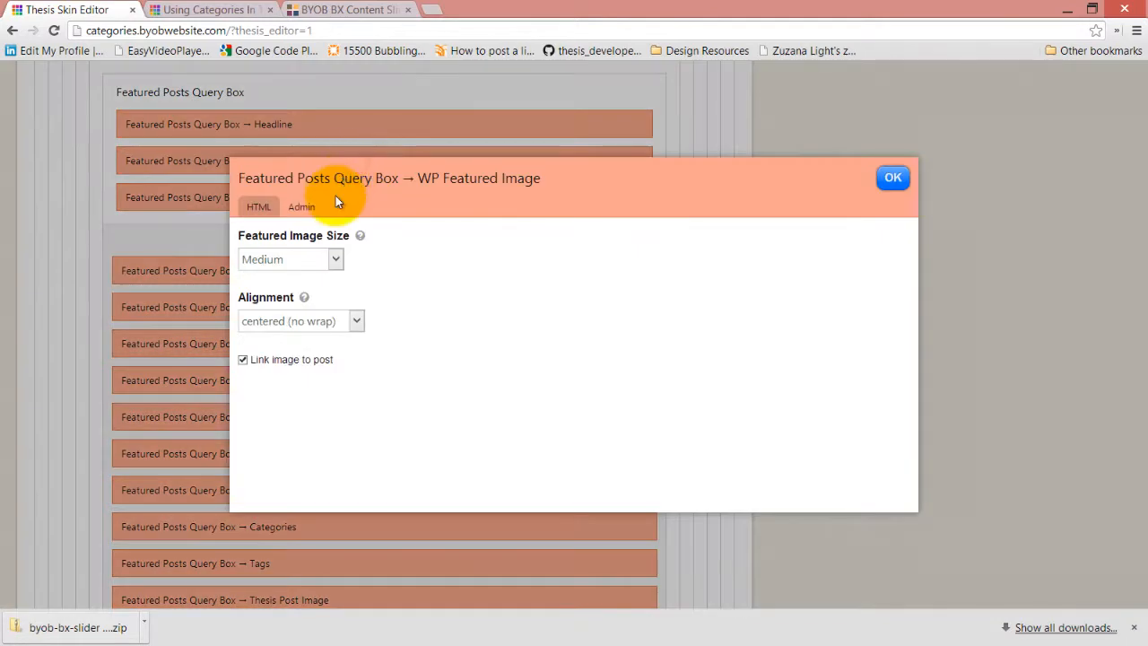
{"action": "left_click", "coordinate": [335, 259]}
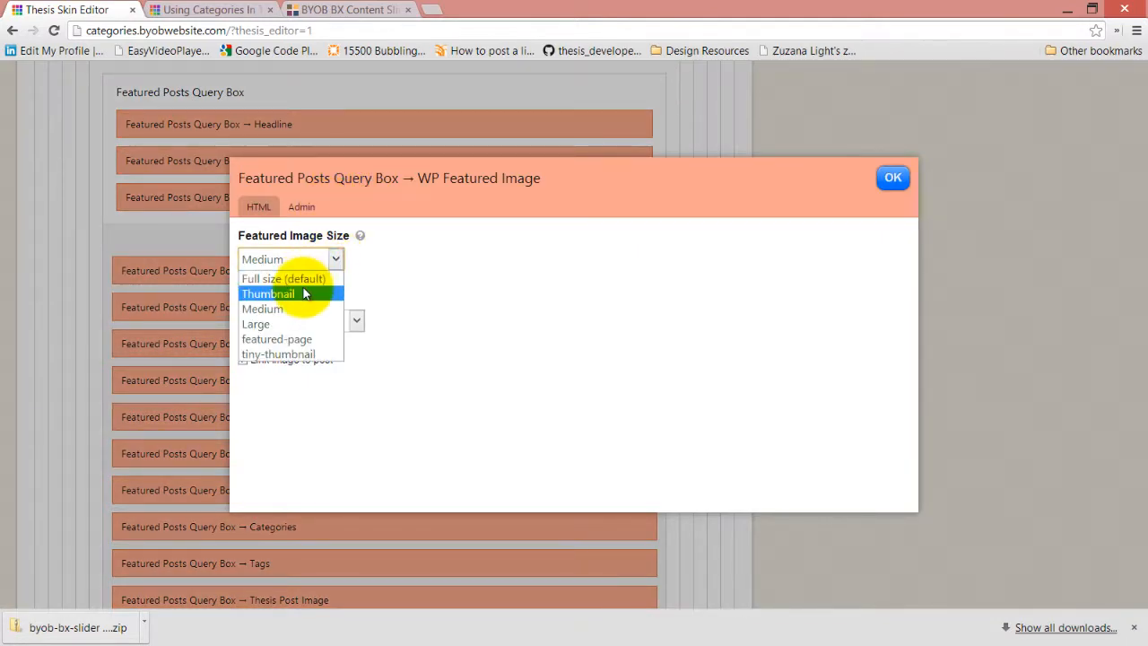
{"action": "left_click", "coordinate": [299, 355]}
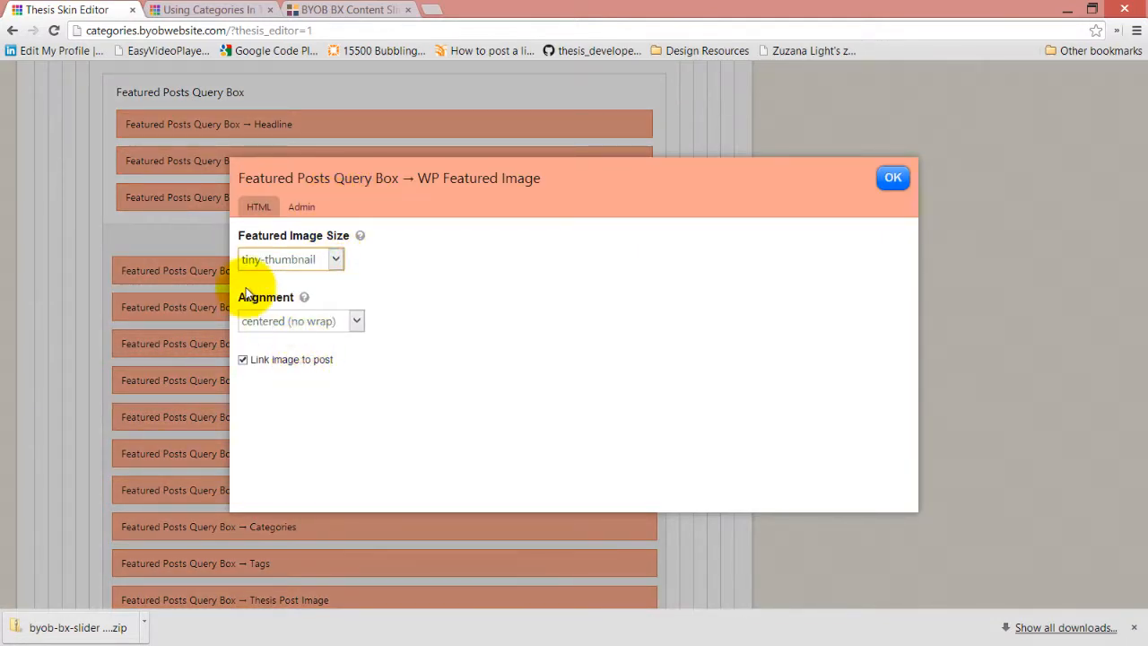
{"action": "left_click", "coordinate": [356, 321]}
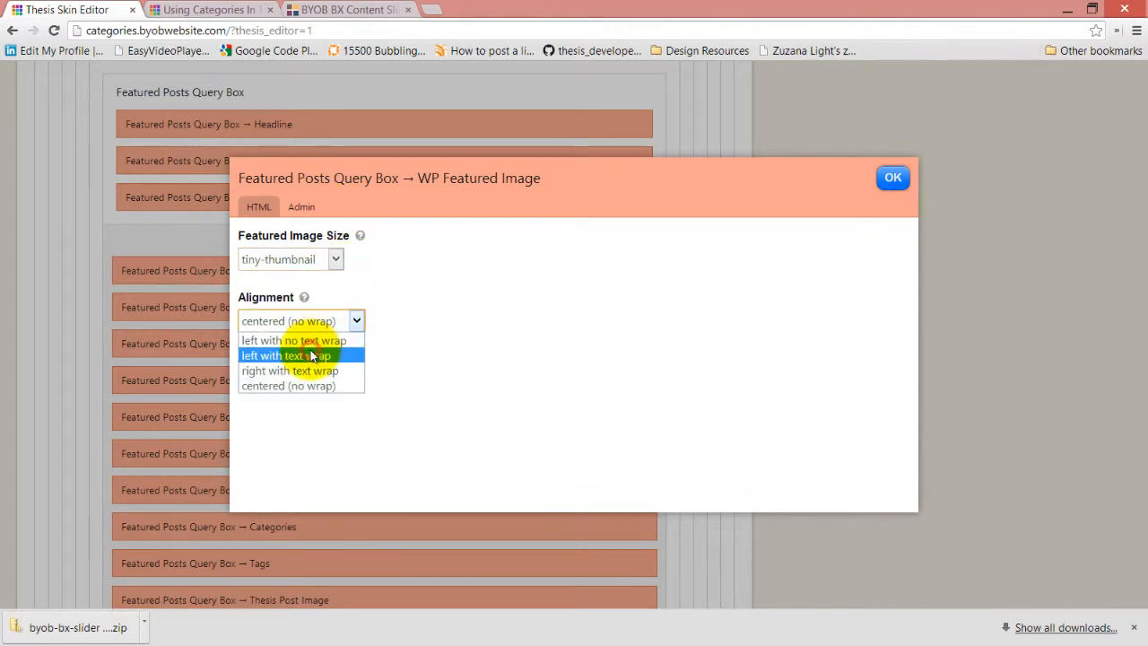
{"action": "left_click", "coordinate": [314, 355]}
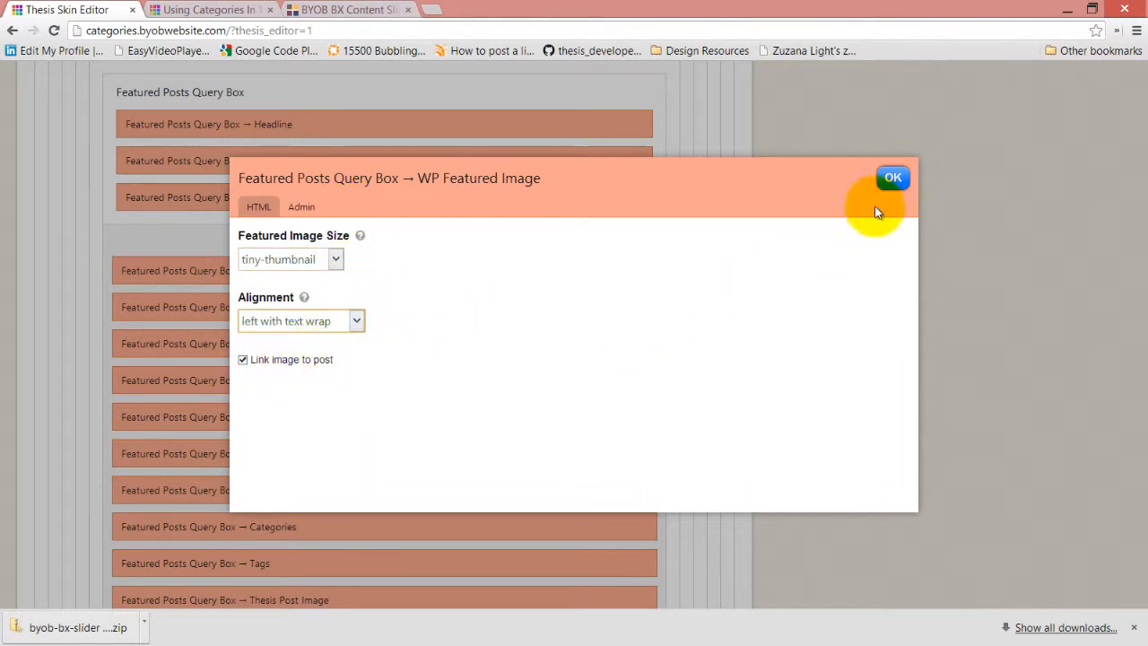
{"action": "left_click", "coordinate": [890, 182]}
{"action": "scroll", "coordinate": [844, 179], "scroll_direction": "up", "scroll_amount": 5}
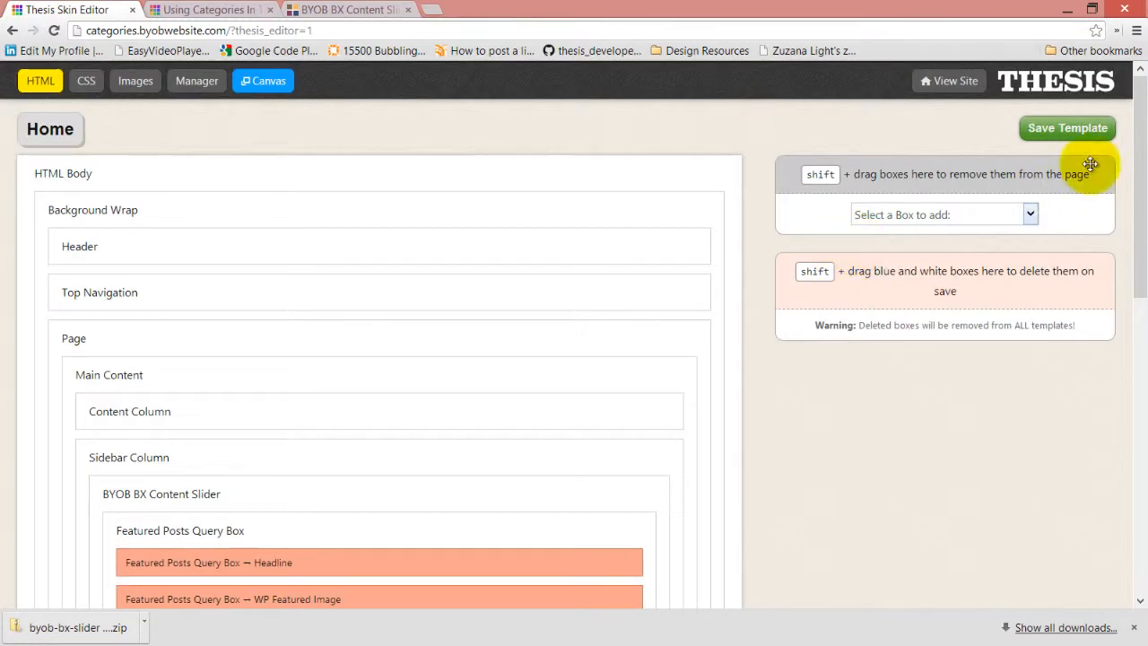
{"action": "left_click", "coordinate": [1090, 141]}
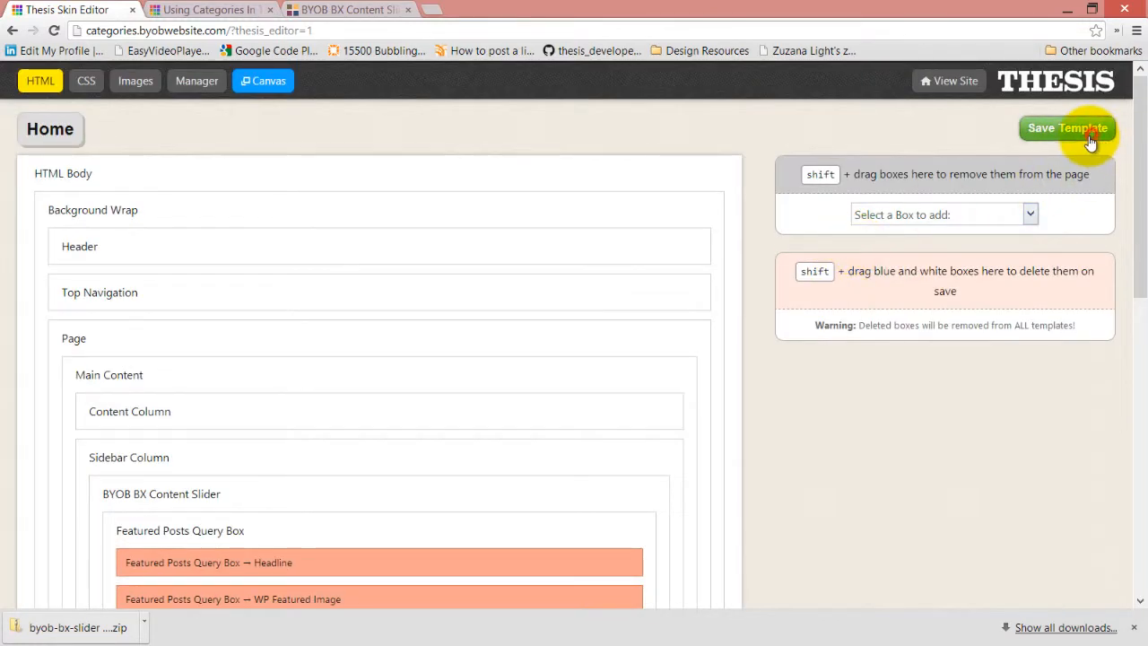
Reload the live Blog page and open the "A Terrific Teacher ~ A Man of Integrity" testimonial from its sidebar slider to review it.
{"action": "left_click", "coordinate": [170, 11]}
{"action": "left_click", "coordinate": [54, 30]}
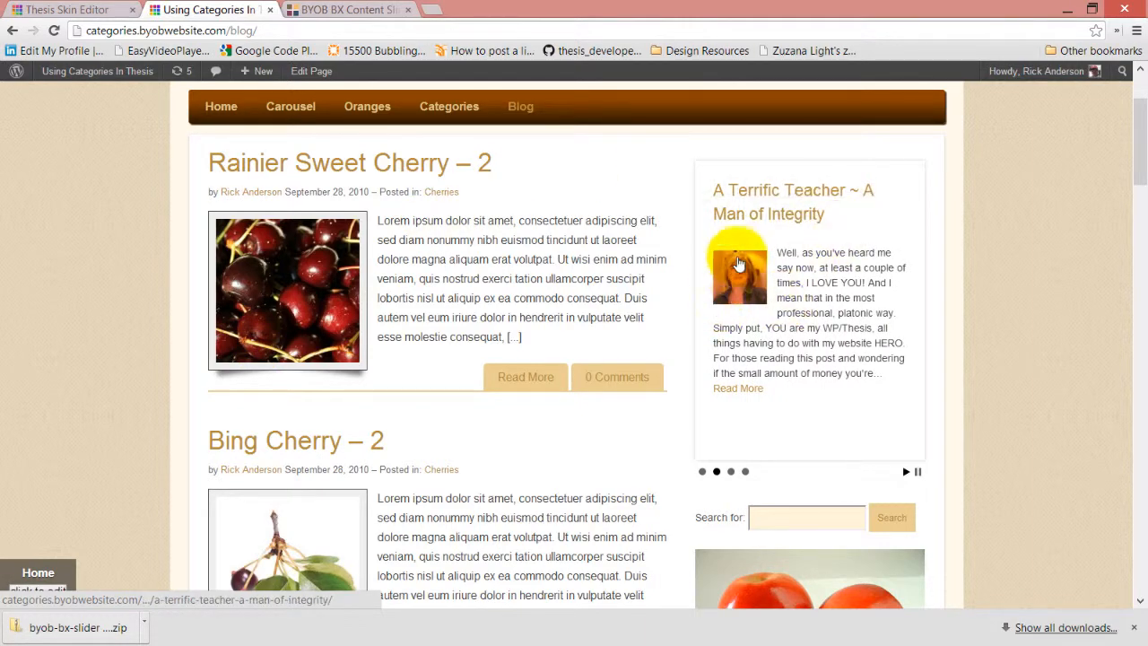
{"action": "left_click", "coordinate": [742, 287]}
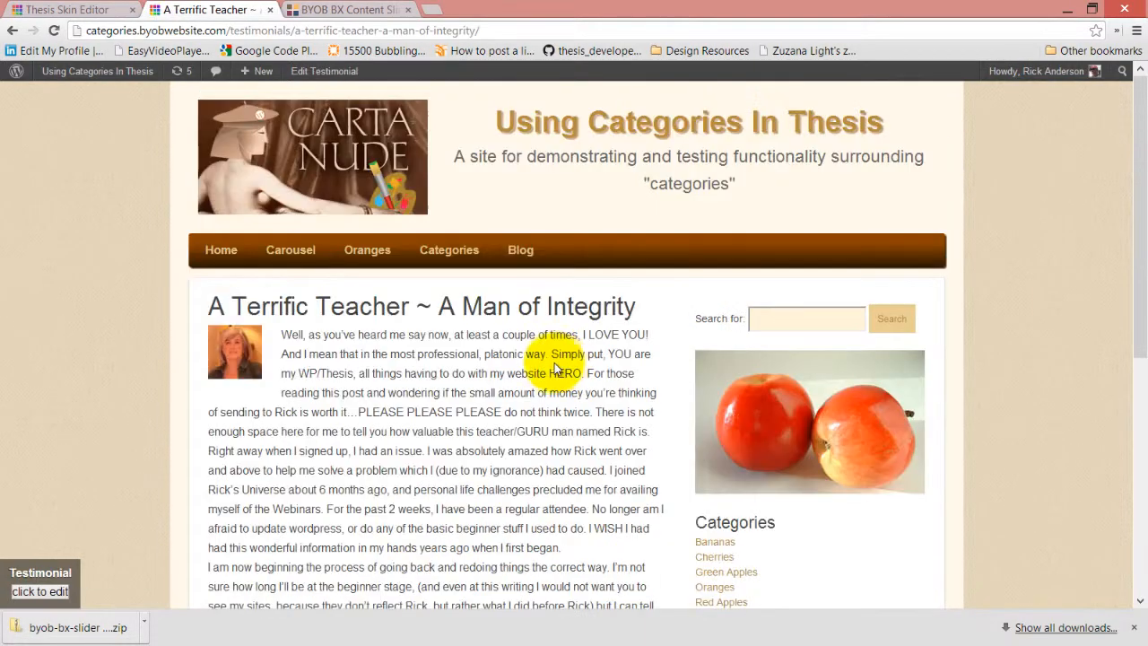
{"action": "scroll", "coordinate": [441, 368], "scroll_direction": "down", "scroll_amount": 3}
{"action": "scroll", "coordinate": [441, 368], "scroll_direction": "up", "scroll_amount": 2}
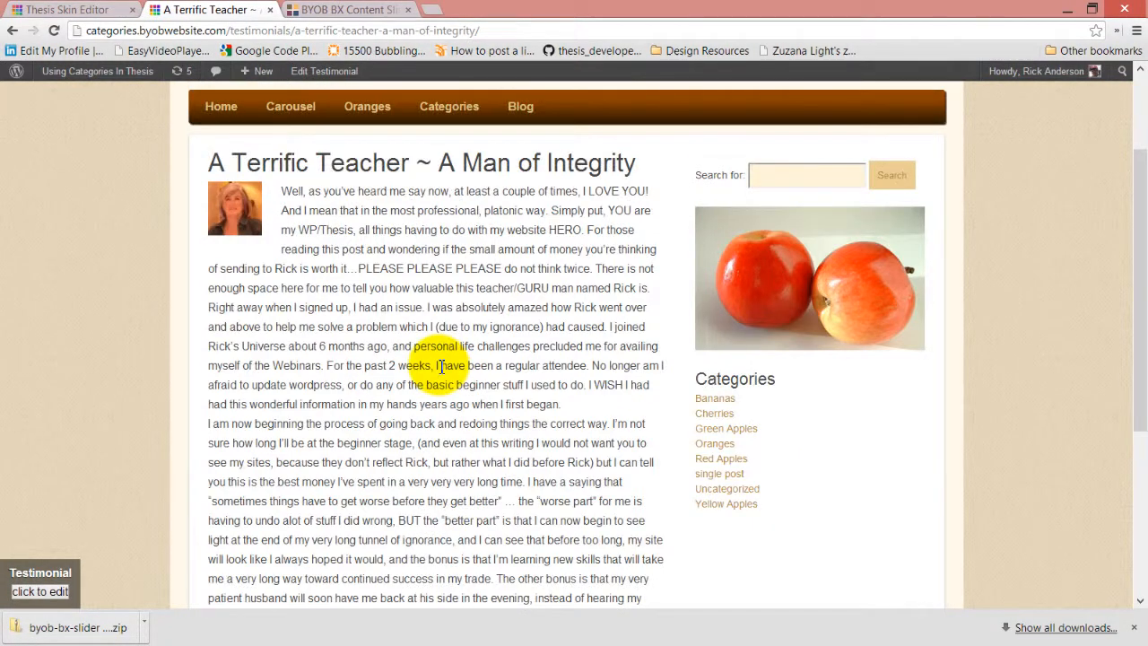
{"action": "scroll", "coordinate": [442, 367], "scroll_direction": "up", "scroll_amount": 2}
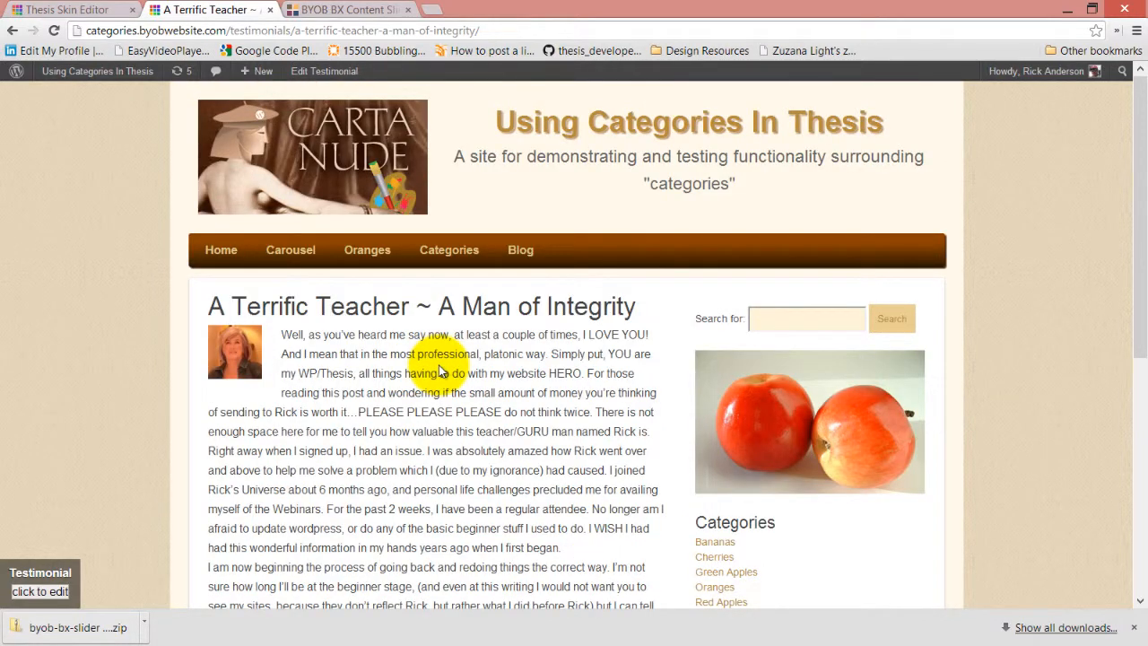
Return to the Blog page and check the testimonials slider in the sidebar.
{"action": "left_click", "coordinate": [539, 262]}
{"action": "scroll", "coordinate": [515, 459], "scroll_direction": "down", "scroll_amount": 3}
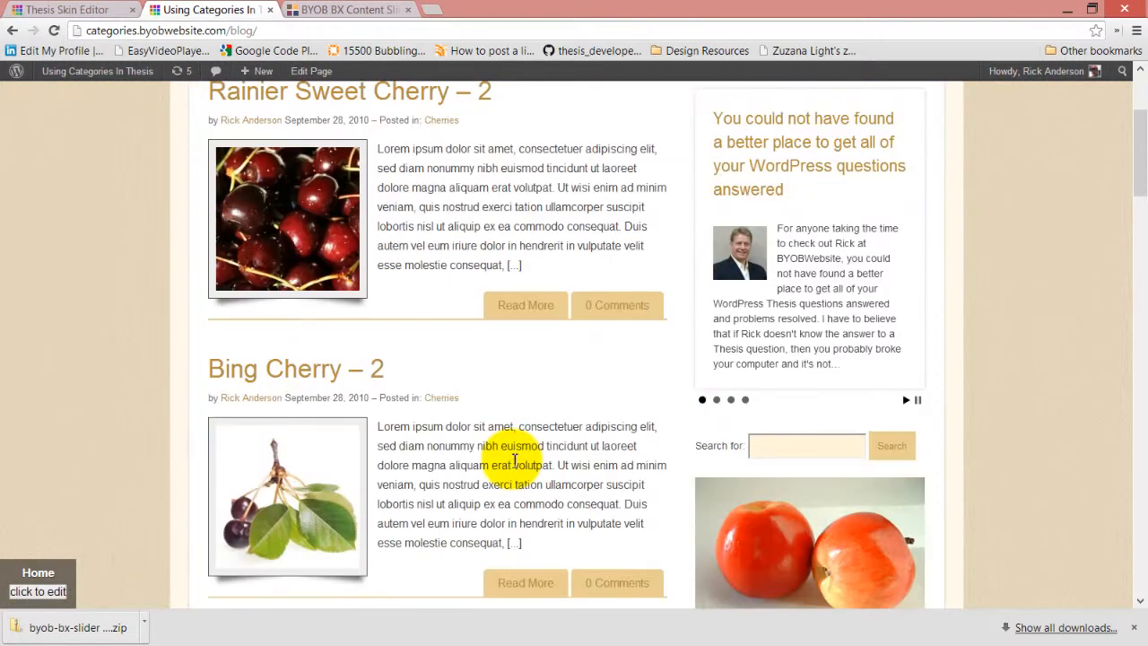
{"action": "scroll", "coordinate": [515, 459], "scroll_direction": "up", "scroll_amount": 1}
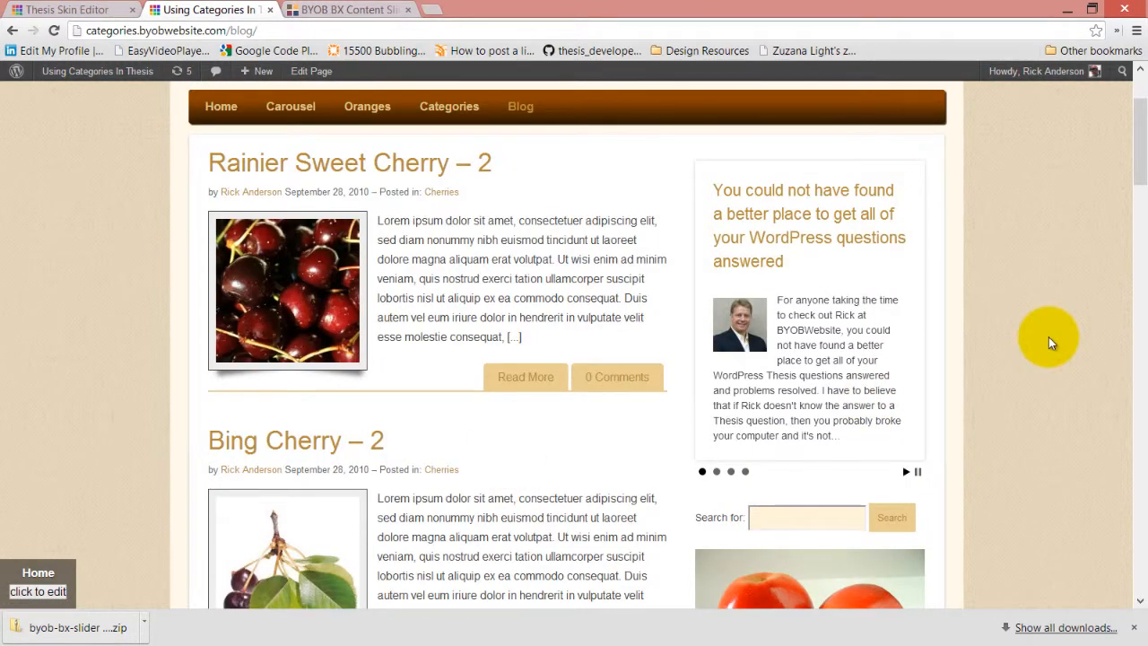